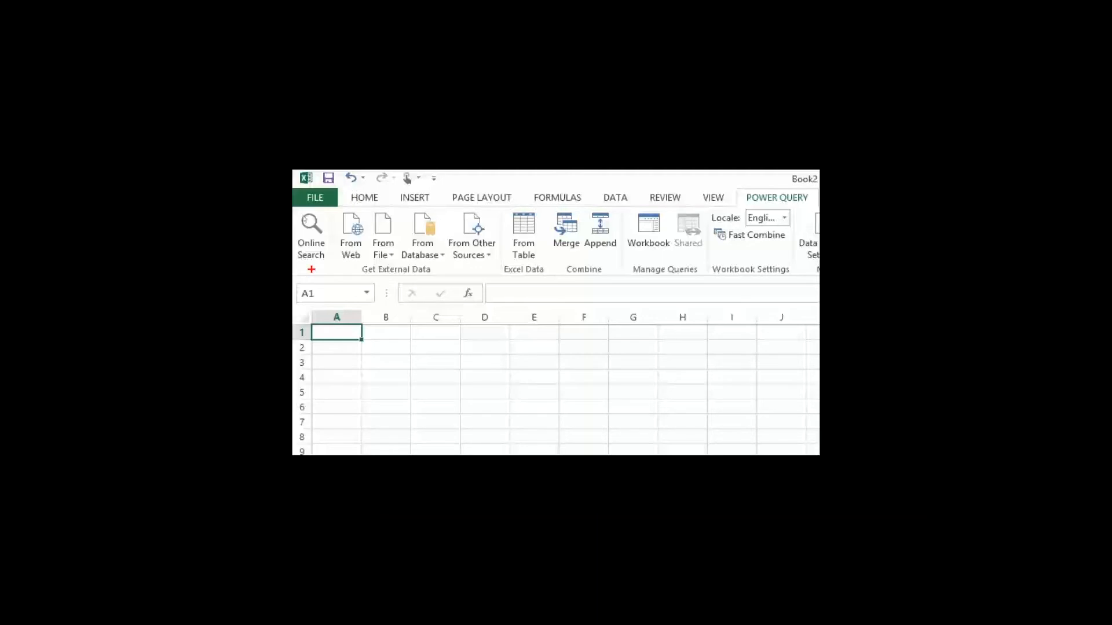
Step: Search online data sources for "busiest airports" and close the search
key(Escape)
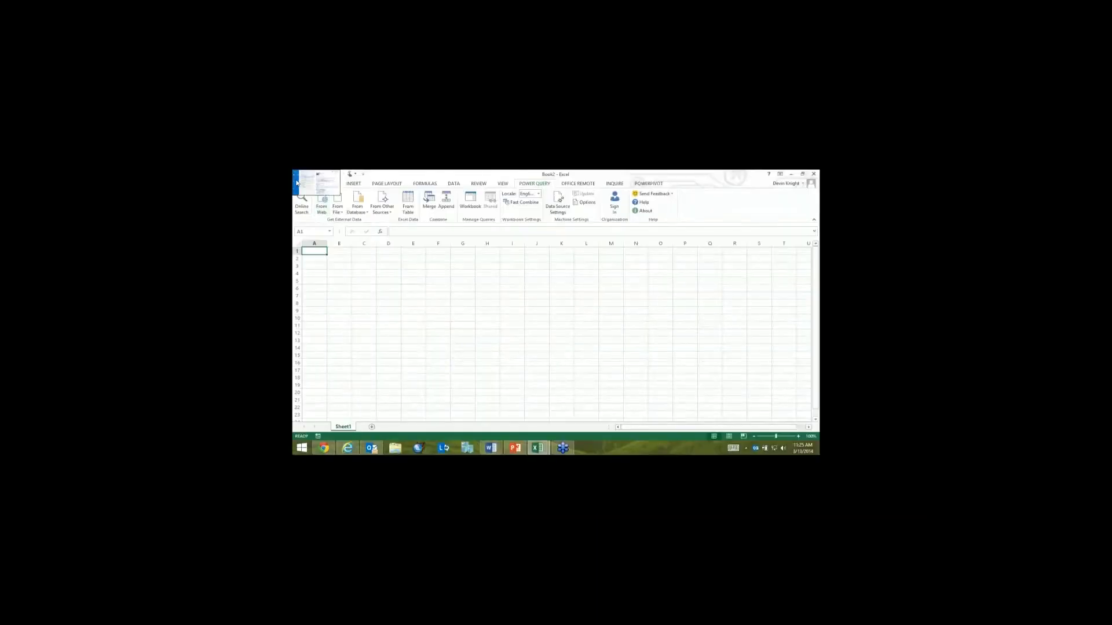
right_click(296, 183)
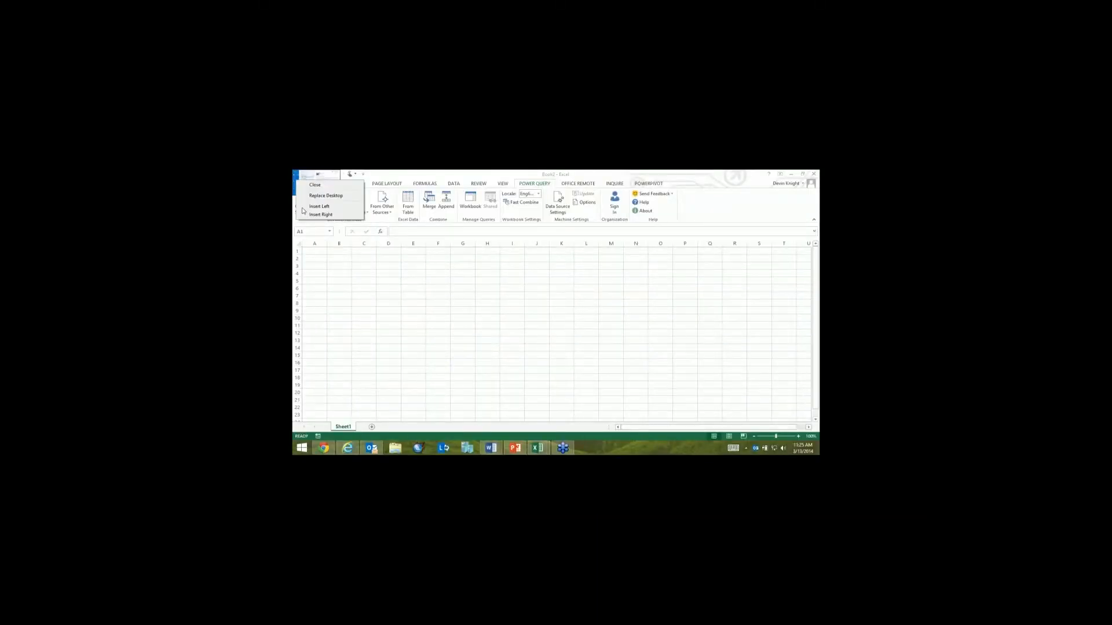
click(307, 224)
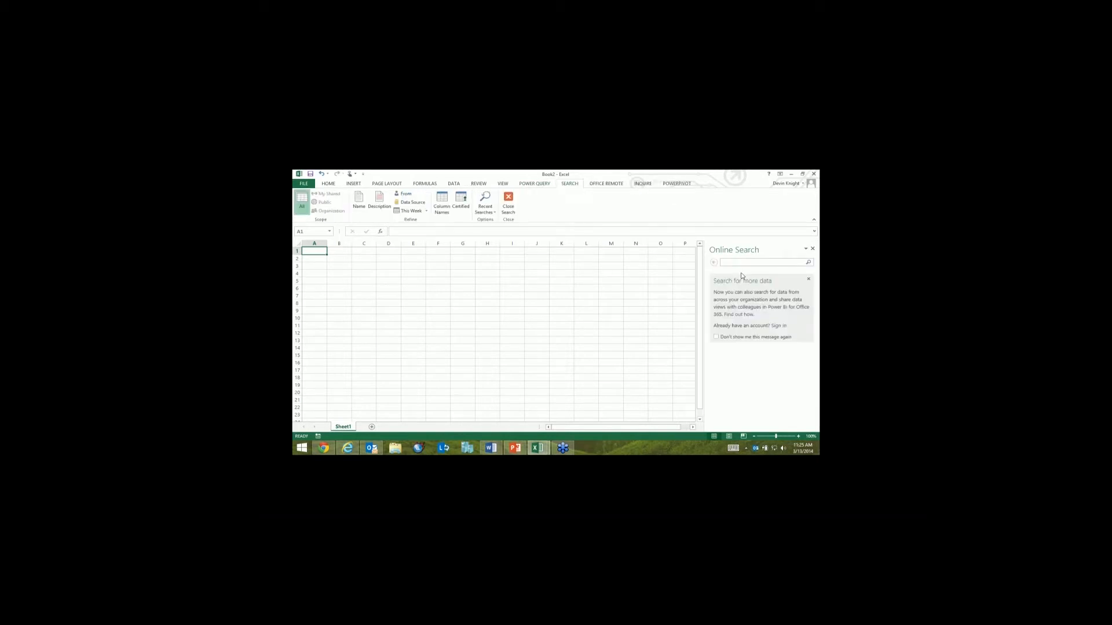
text(busiest airports)
key(Return)
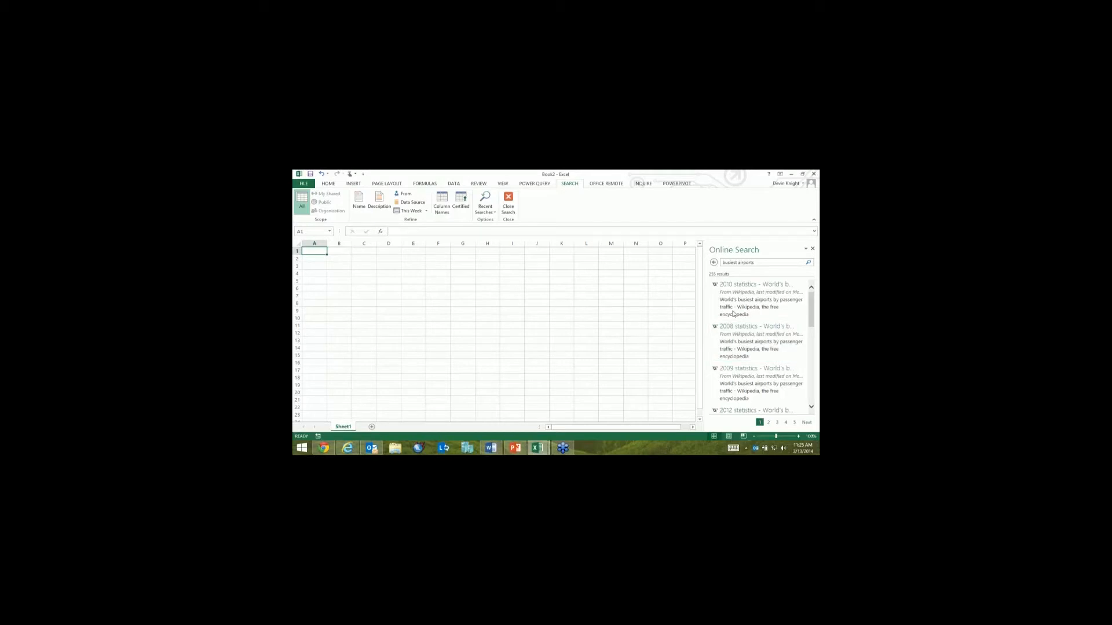
mouse_move(734, 313)
click(509, 203)
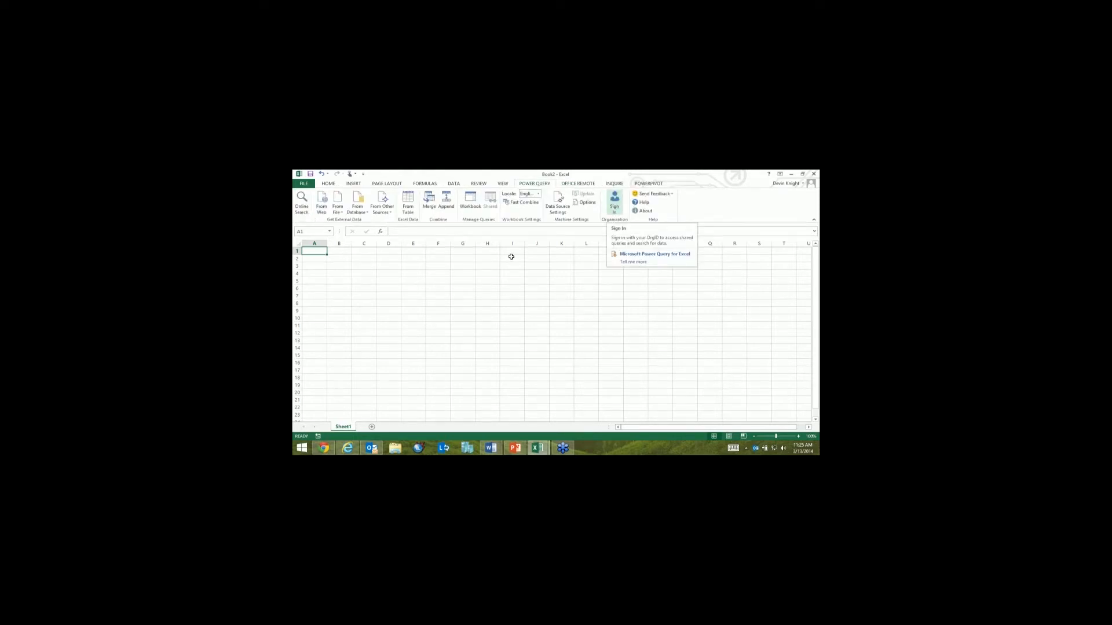
Step: Create a web query using the address of Box Office Mojo's all-time worldwide grosses page and open its table for editing
click(324, 213)
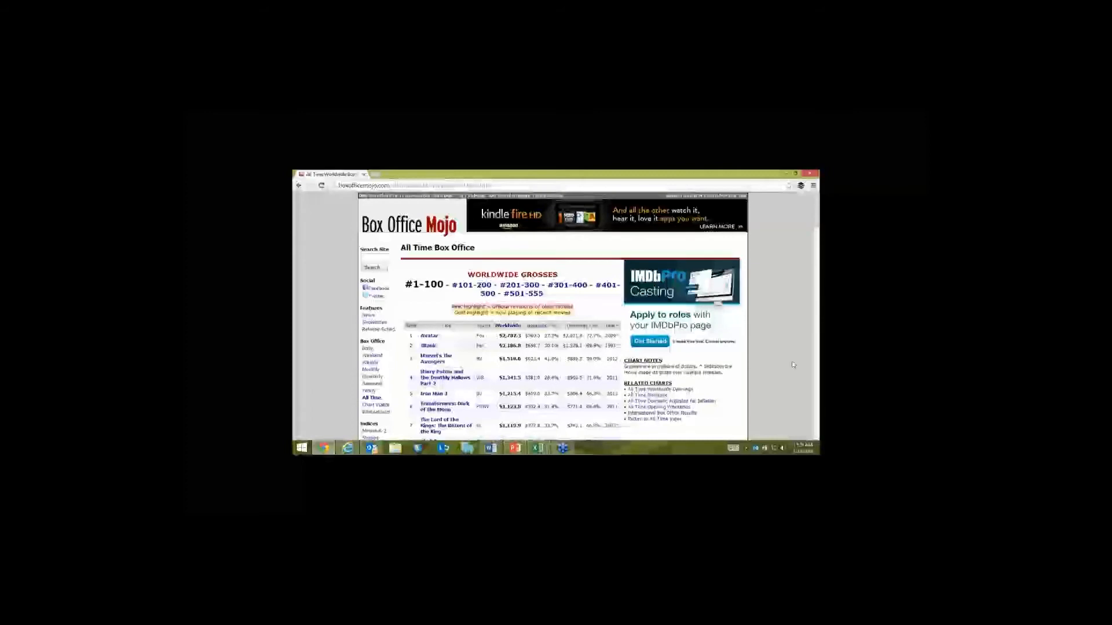
scroll(793, 366, down, 1)
click(497, 187)
key(ctrl+c)
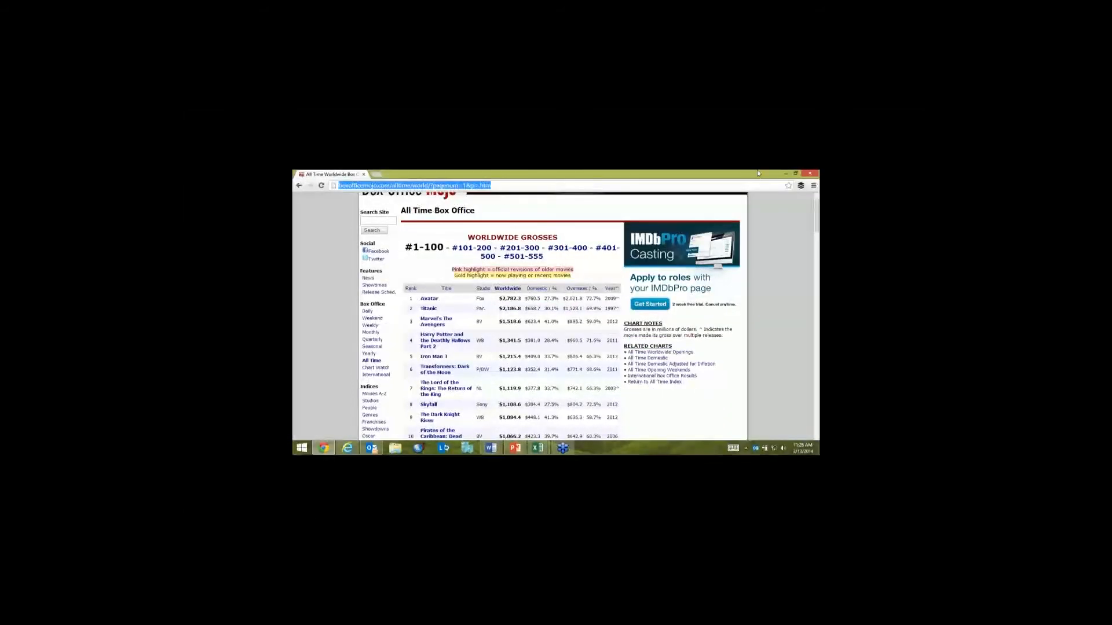
key(alt+Tab)
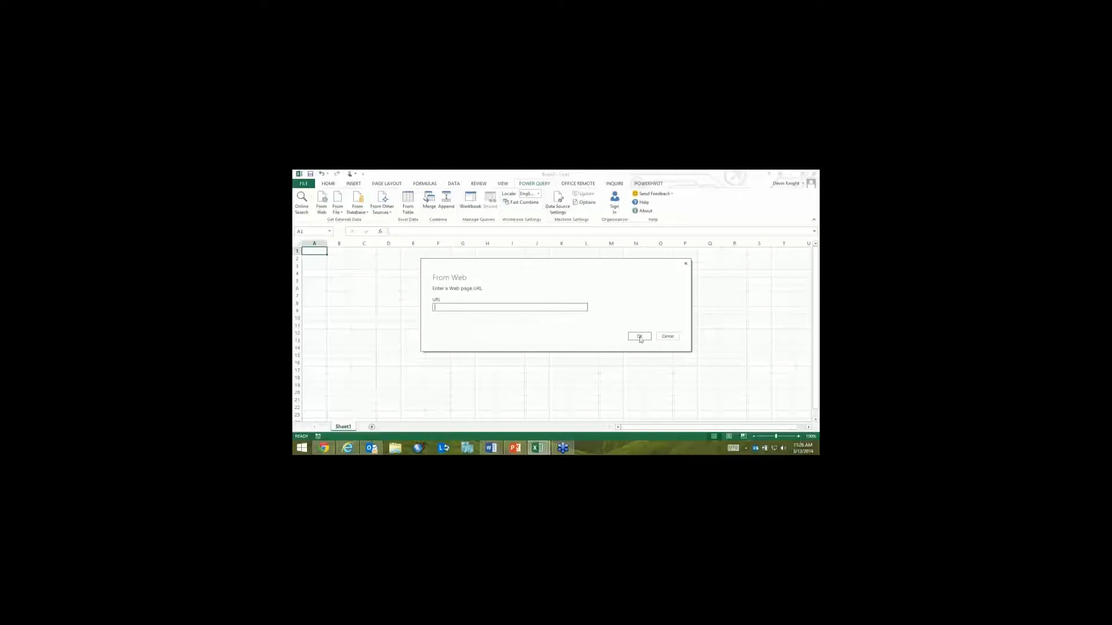
key(ctrl+v)
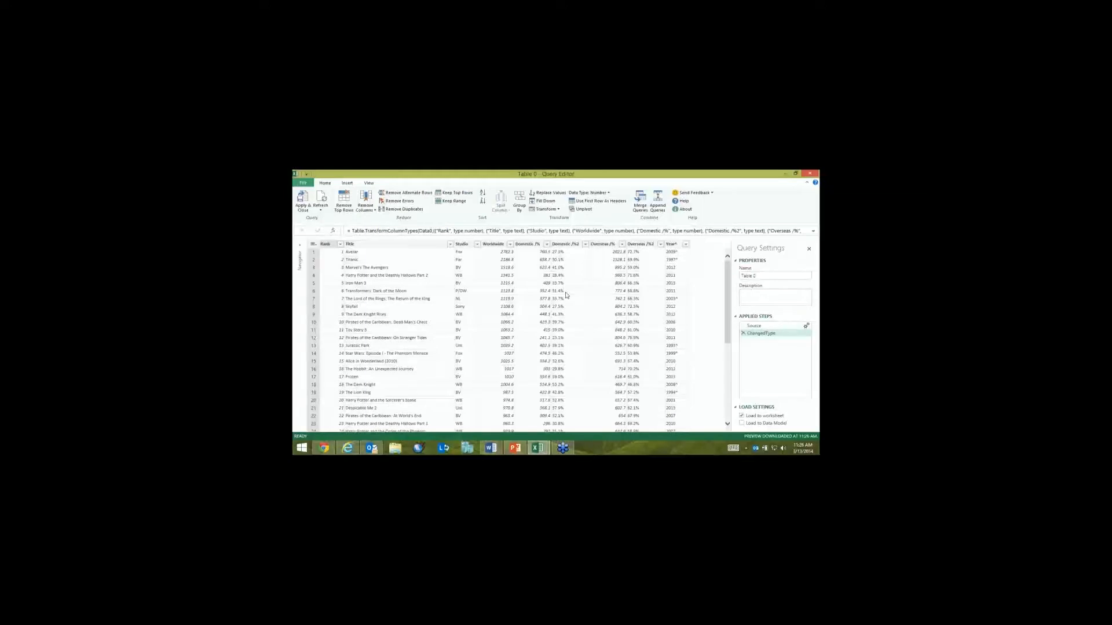
Step: Keep only the Title, Studio, Worldwide and Year^ columns of the query by removing all other columns
click(404, 245)
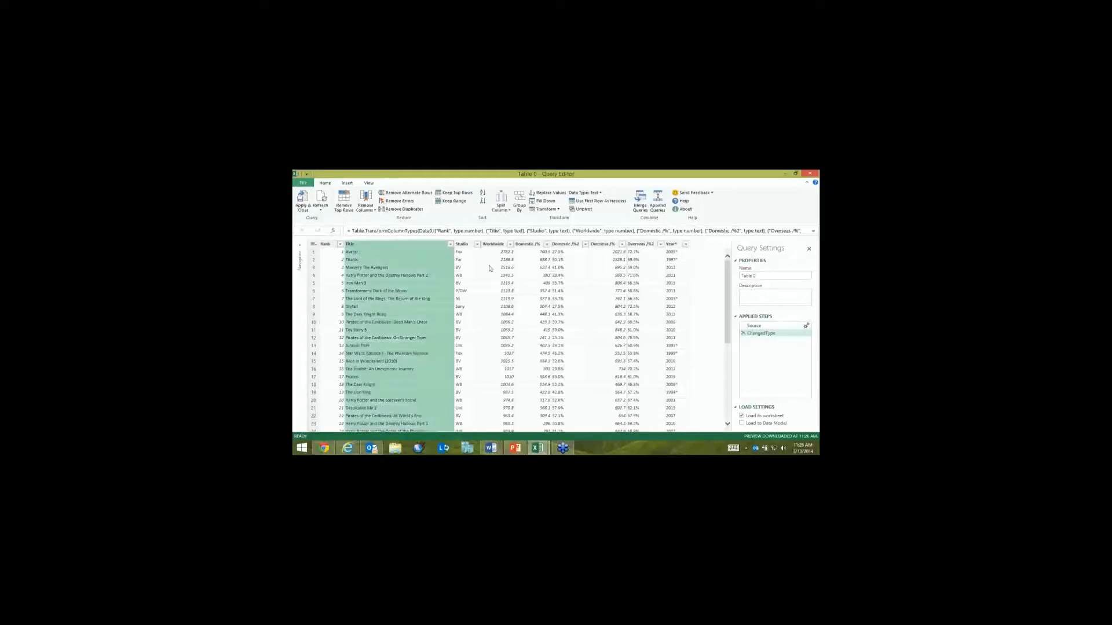
ctrl+click(671, 244)
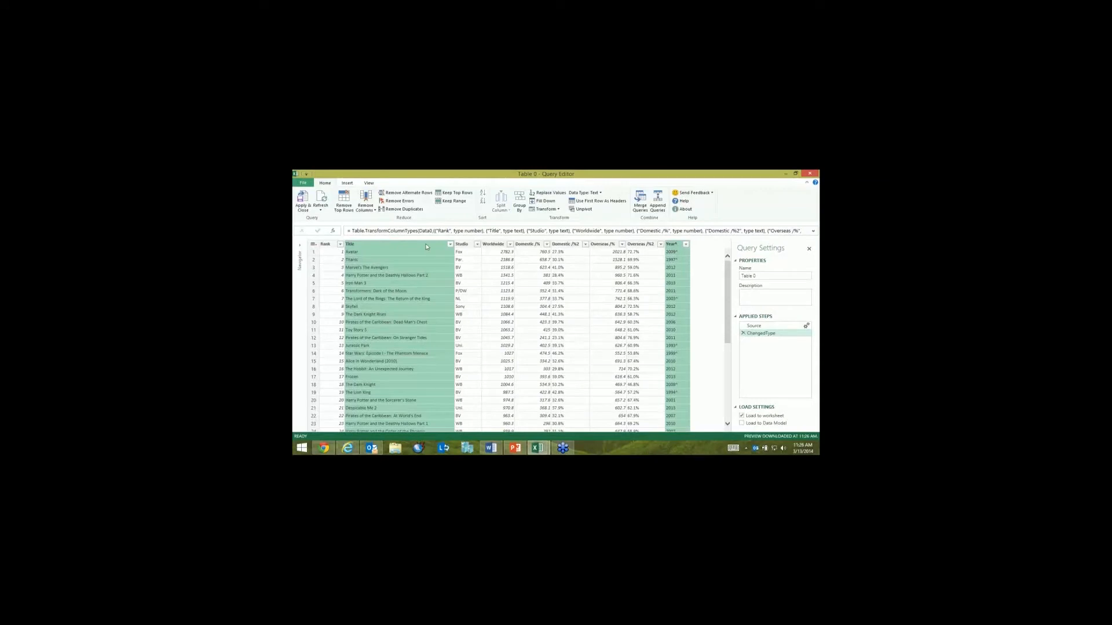
ctrl+click(462, 244)
ctrl+click(493, 245)
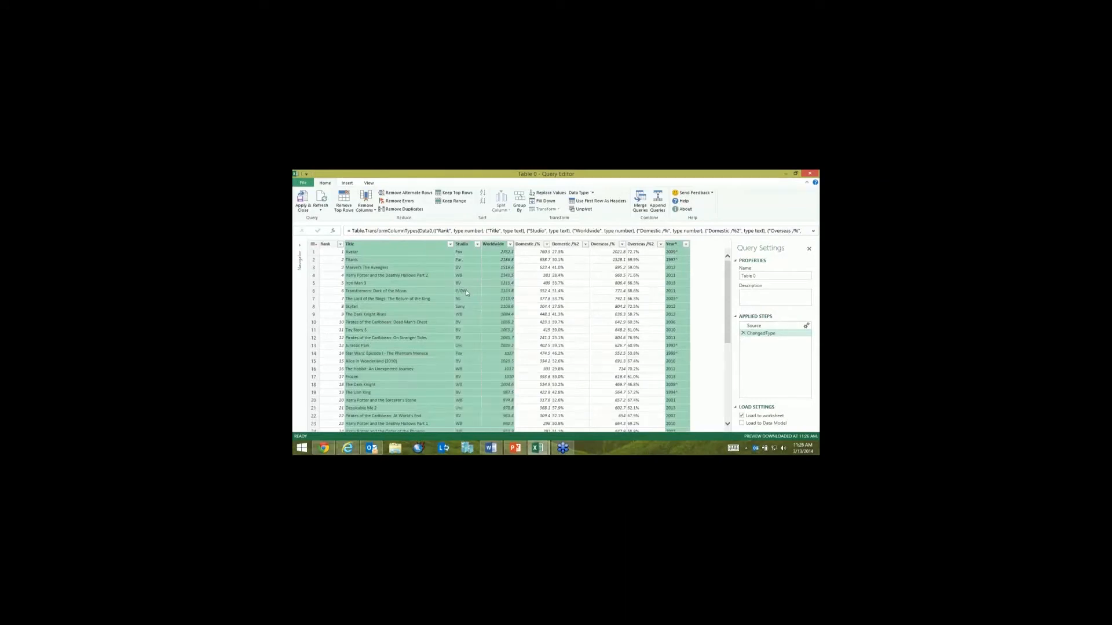
right_click(467, 293)
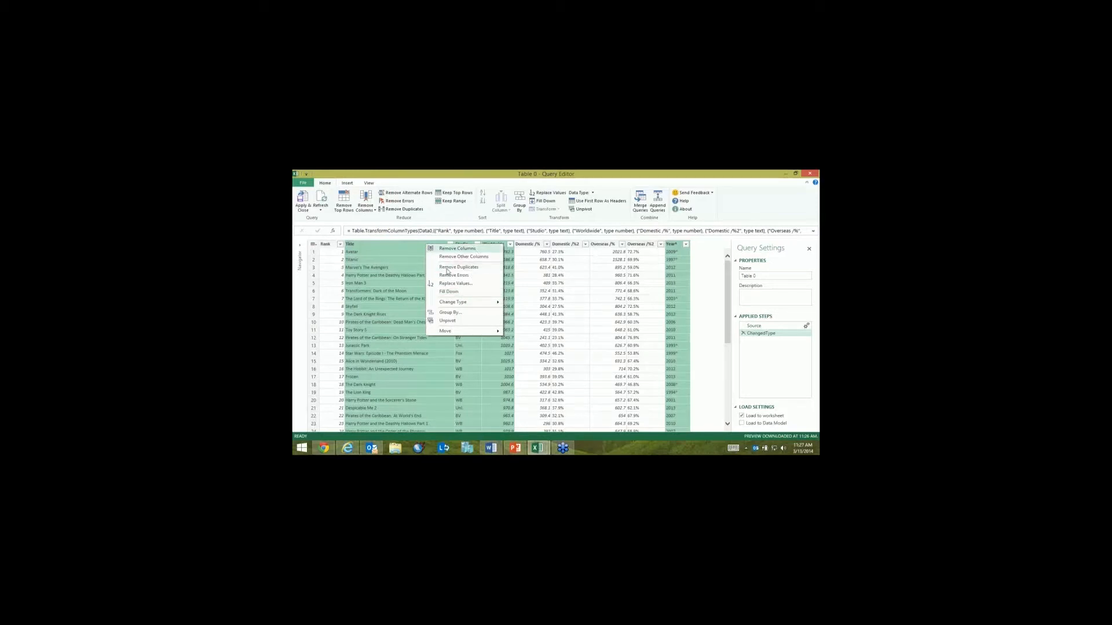
click(458, 249)
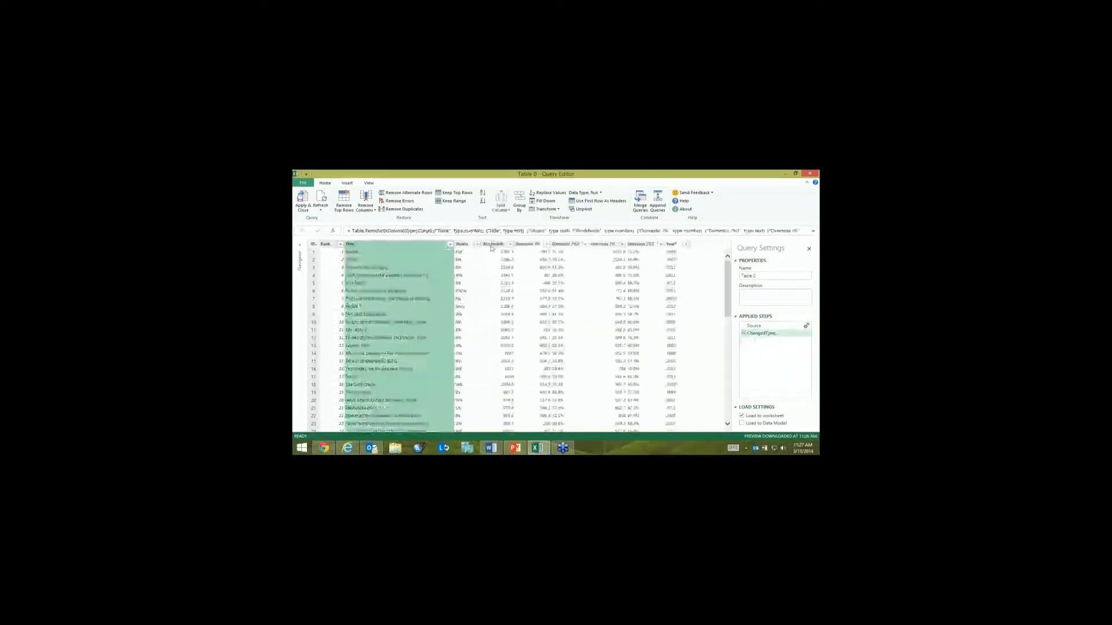
right_click(491, 248)
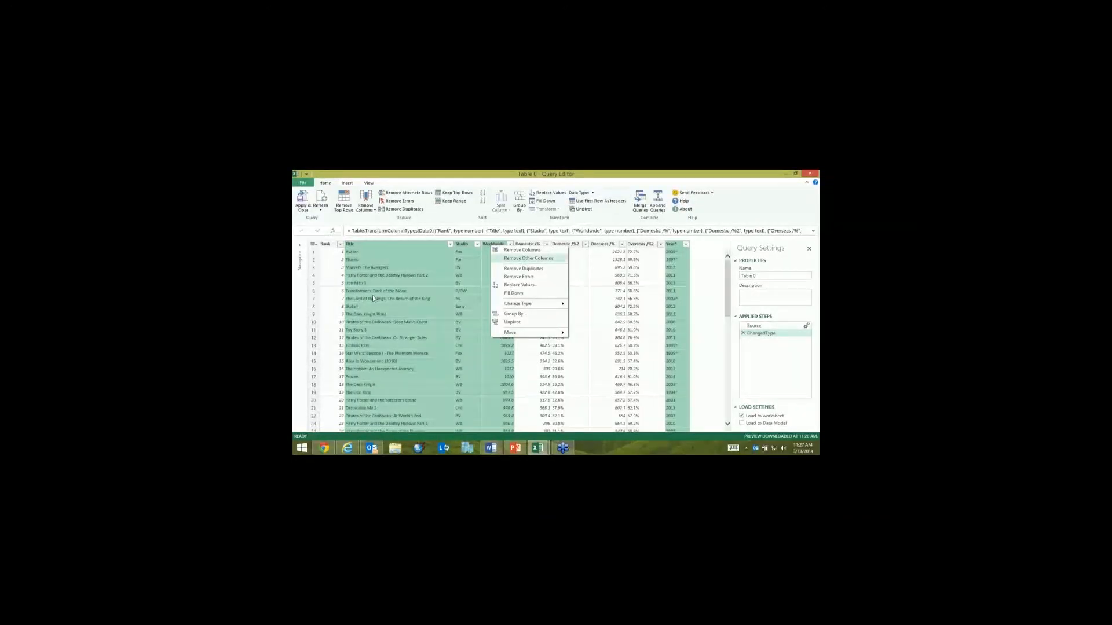
click(528, 258)
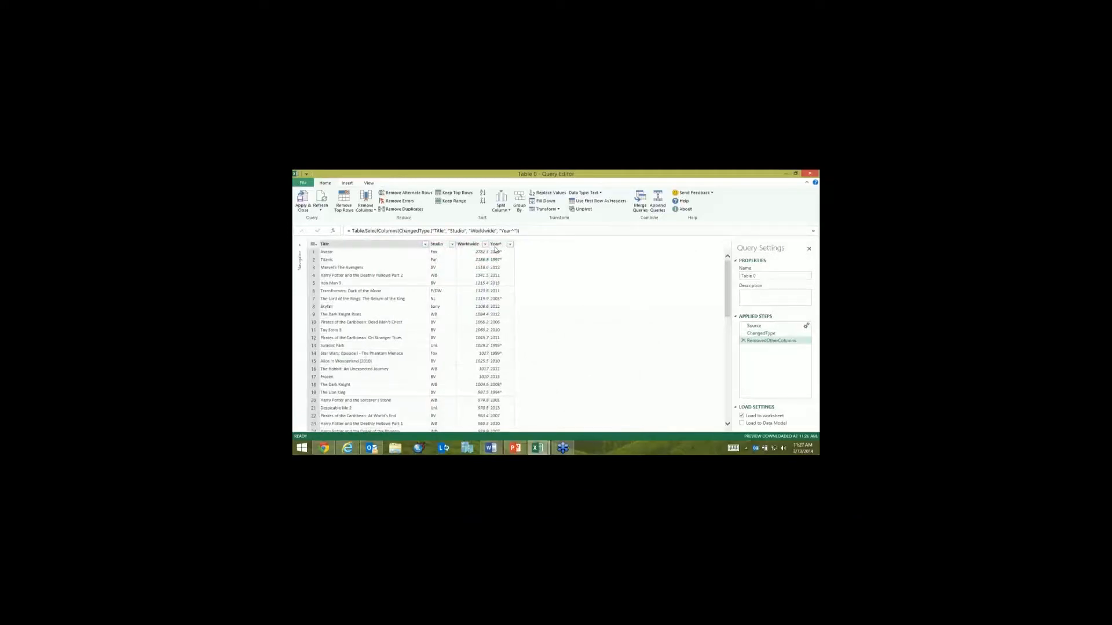
Step: Replace the ^ character in the Year^ column's values with nothing, and apply and close the query
right_click(496, 246)
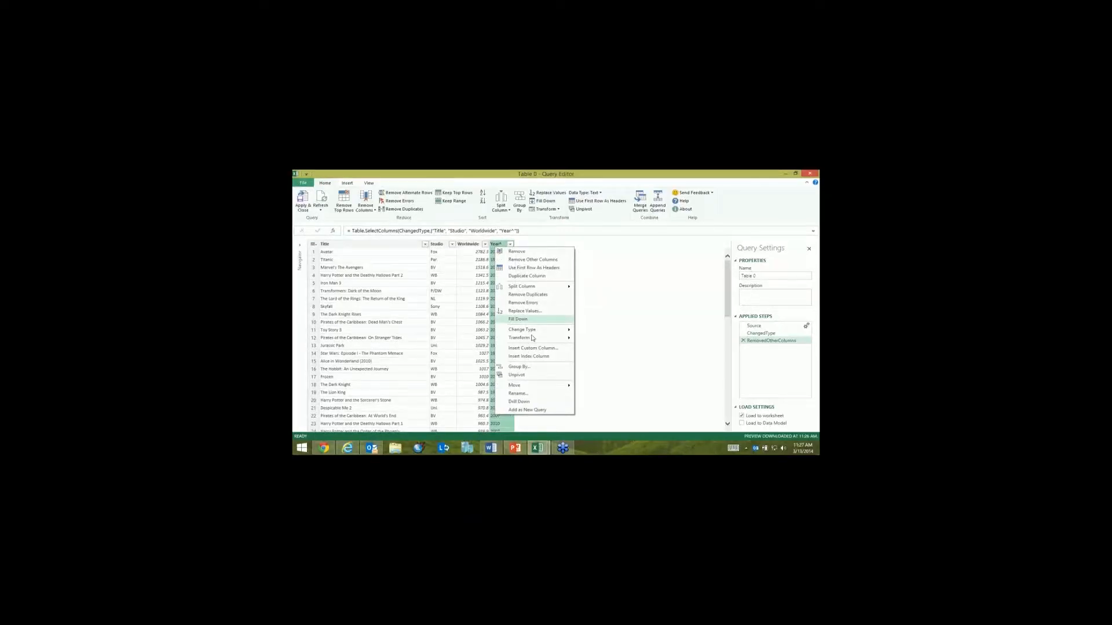
click(525, 311)
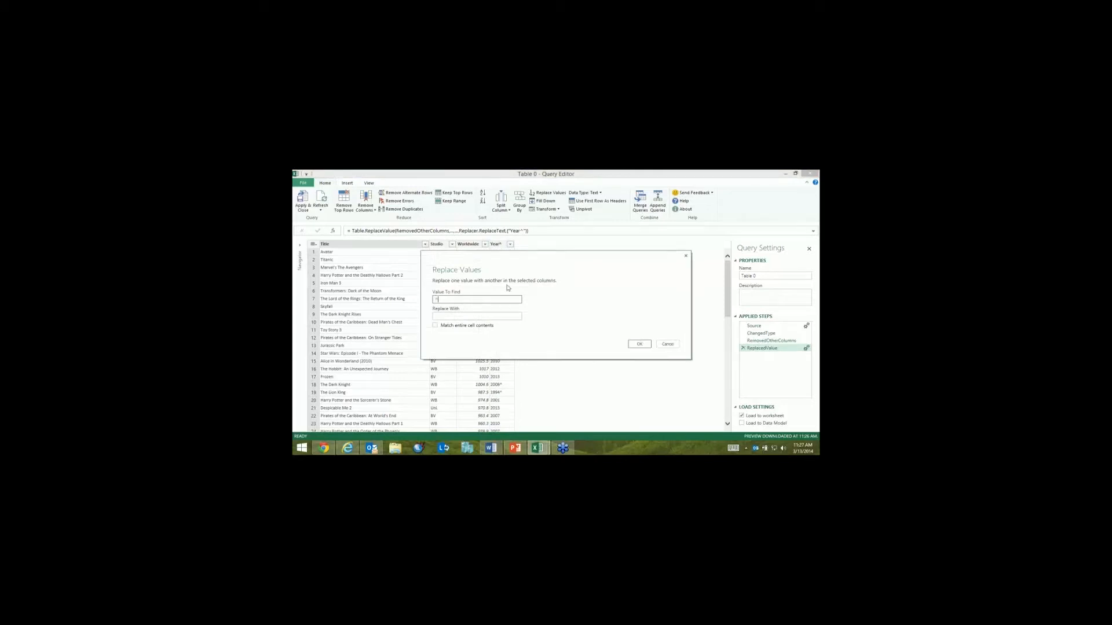
key(Return)
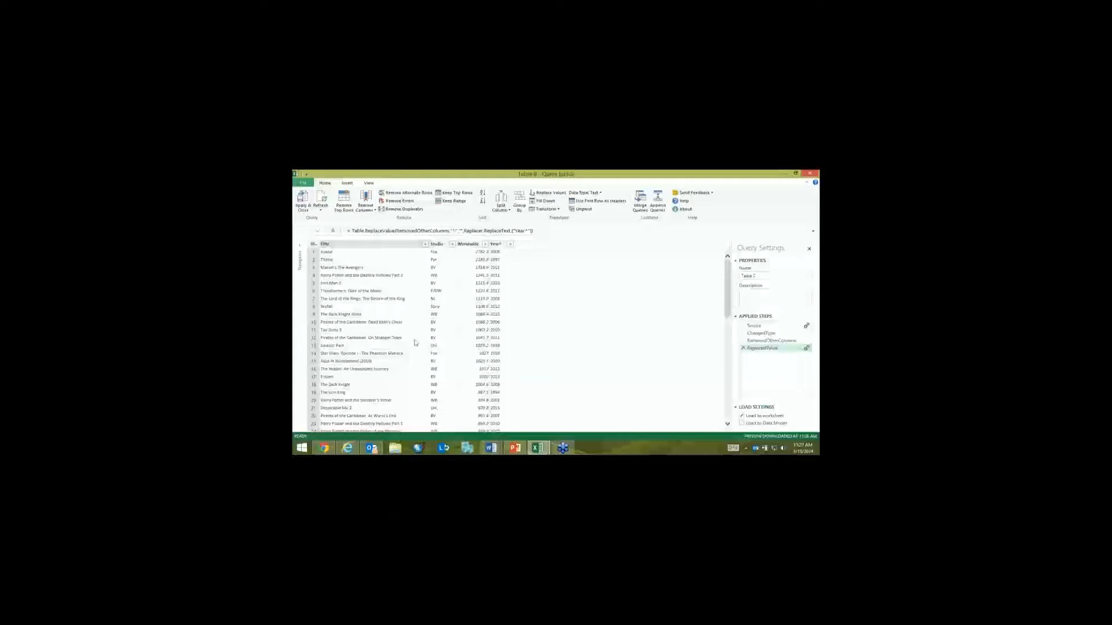
click(305, 212)
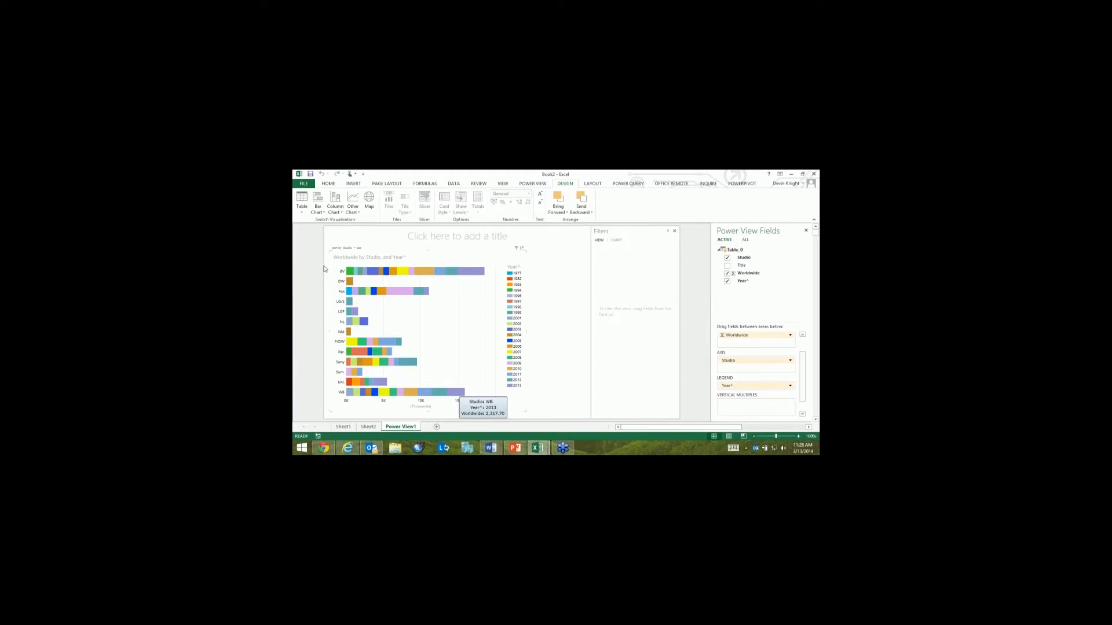
Step: Sort the Power View bar chart of studios by Worldwide in descending order
click(358, 249)
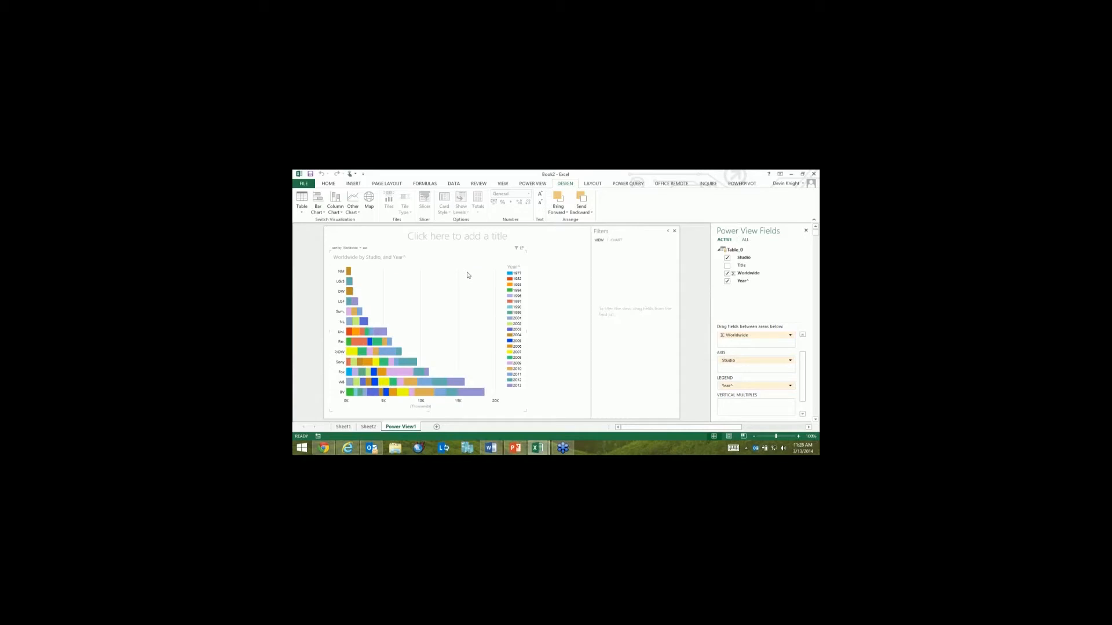
click(365, 249)
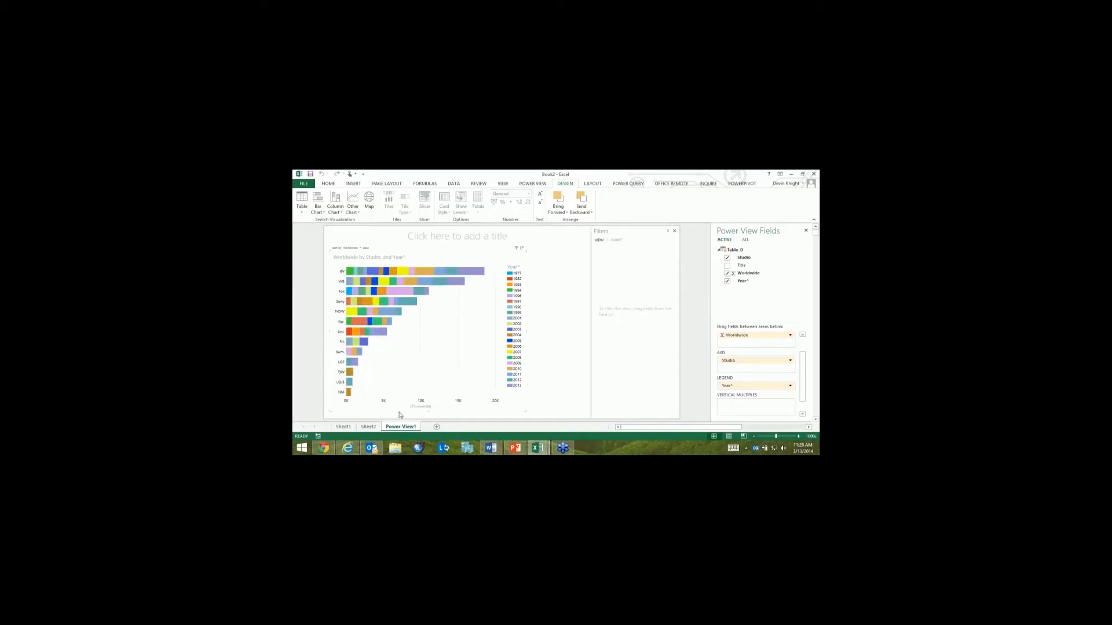
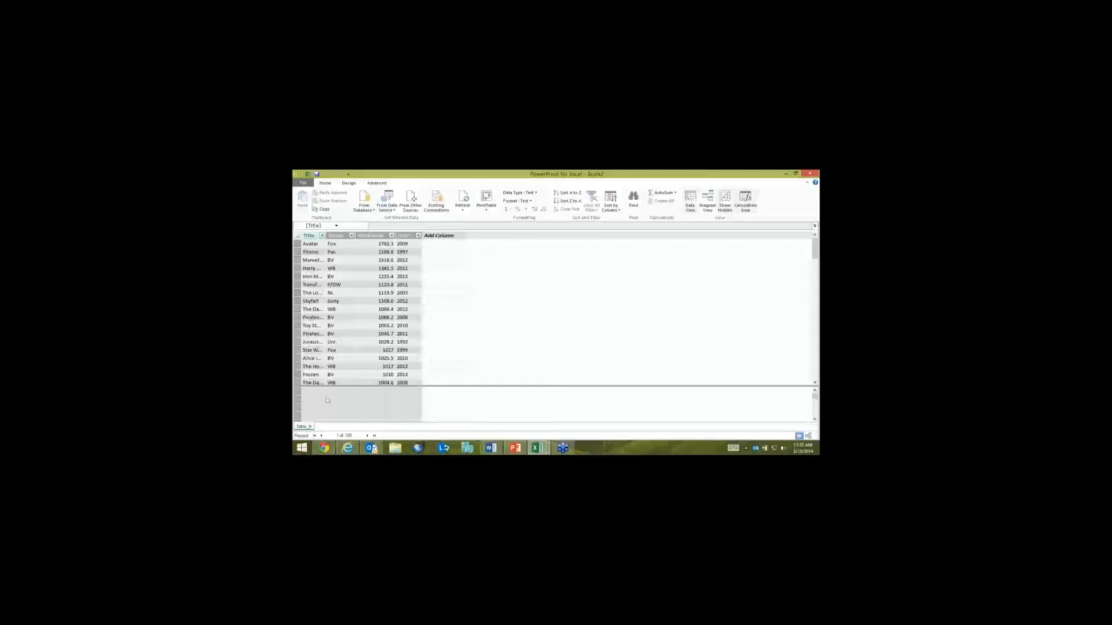
Step: Delete the box office table from the Power Pivot data model and confirm its permanent removal
right_click(304, 426)
click(326, 380)
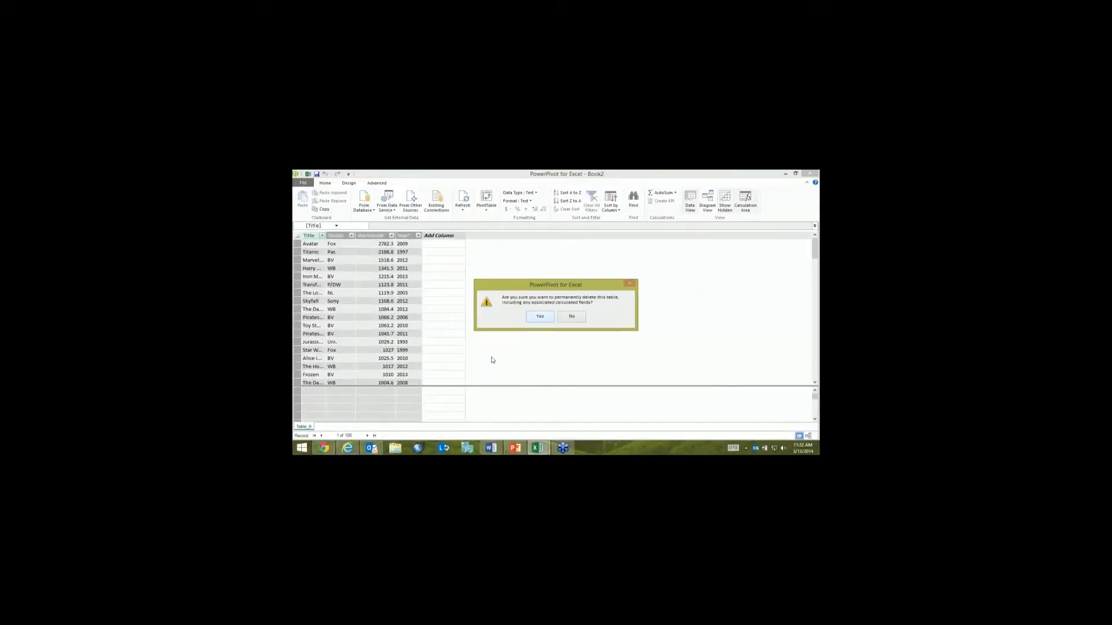
key(Return)
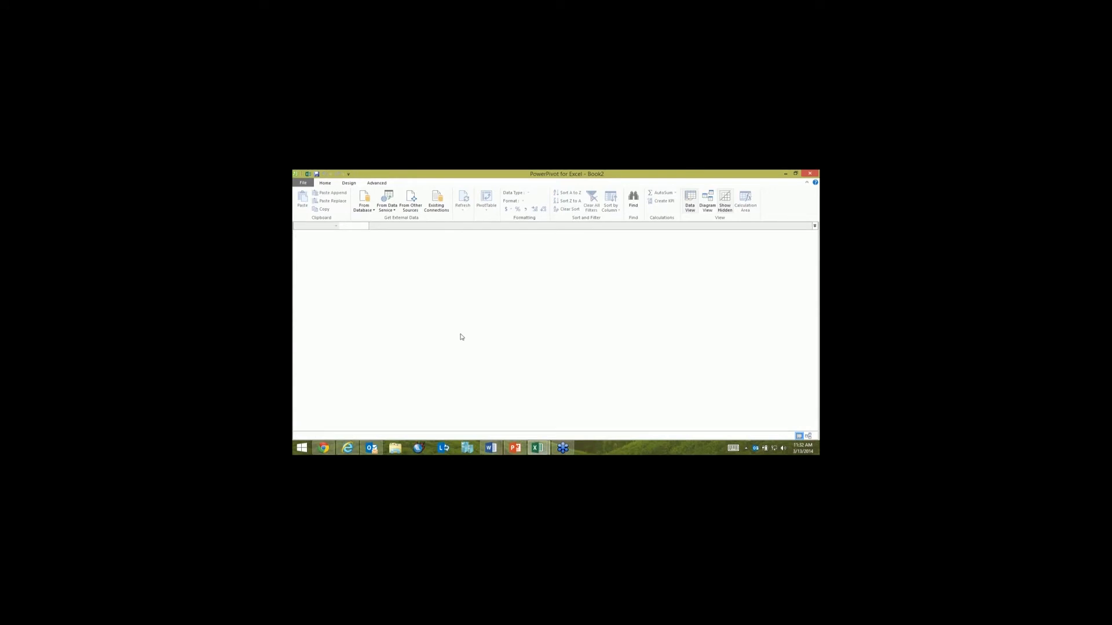
Step: Start an import from an Access database and choose the Access 97-2003 file AirlinePerformance.mdb as its source
click(368, 214)
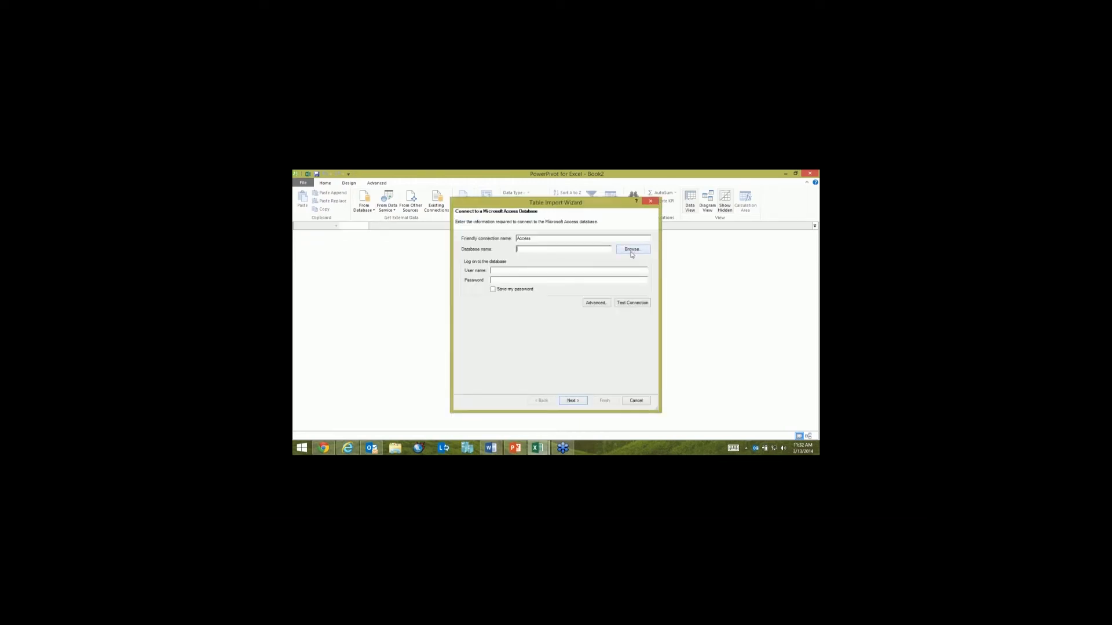
click(631, 252)
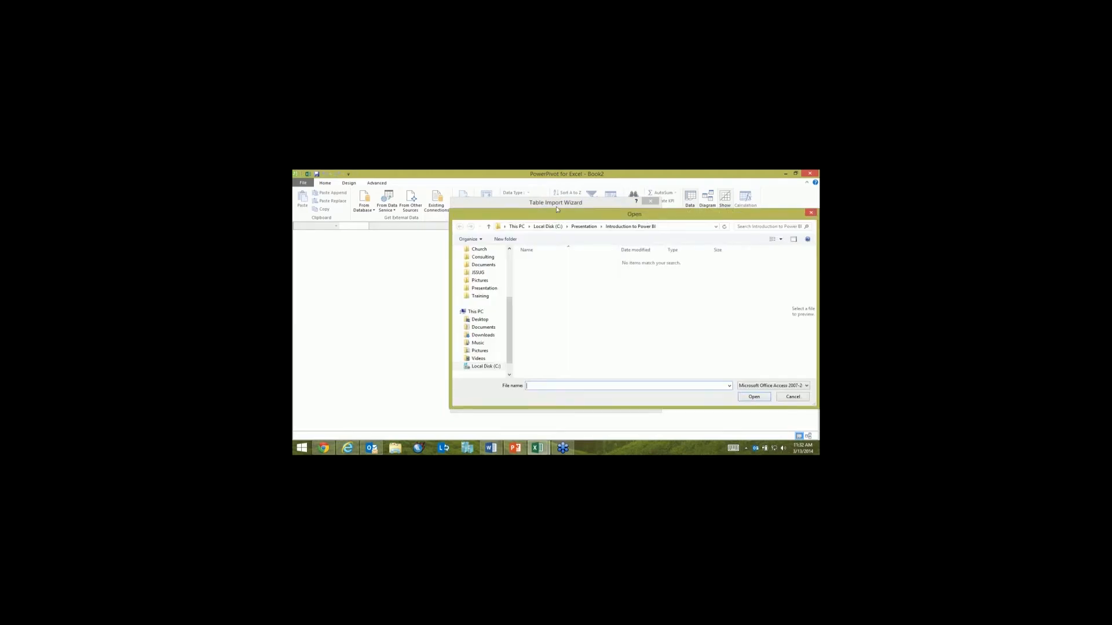
click(695, 378)
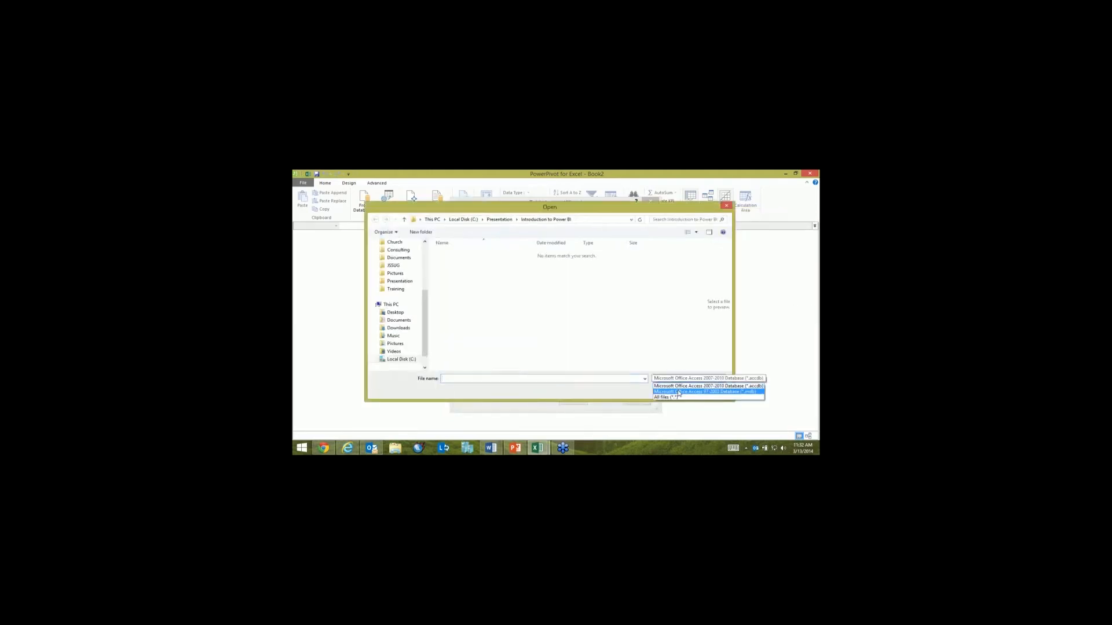
click(678, 392)
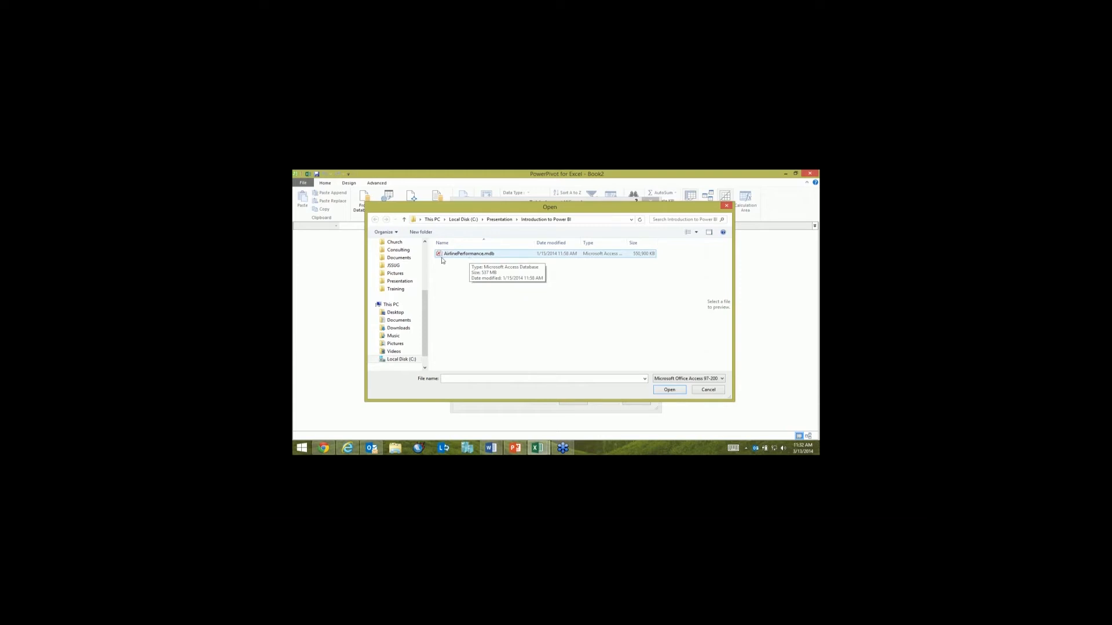
double_click(457, 256)
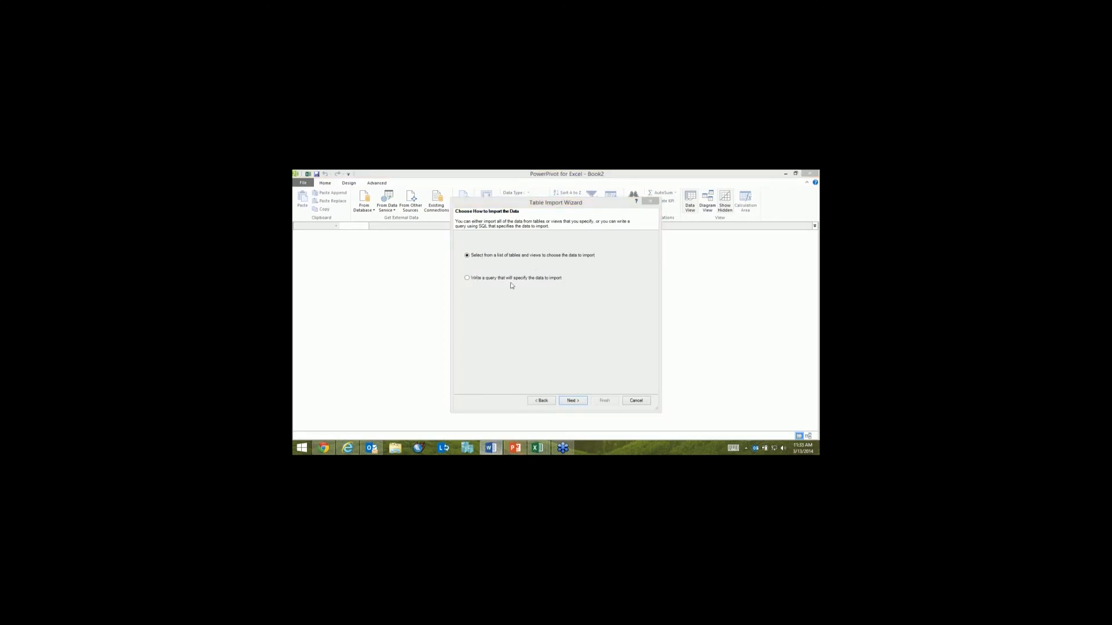
Step: Import all the listed tables of the Access database into the data model by selecting from the list of tables and views
click(573, 402)
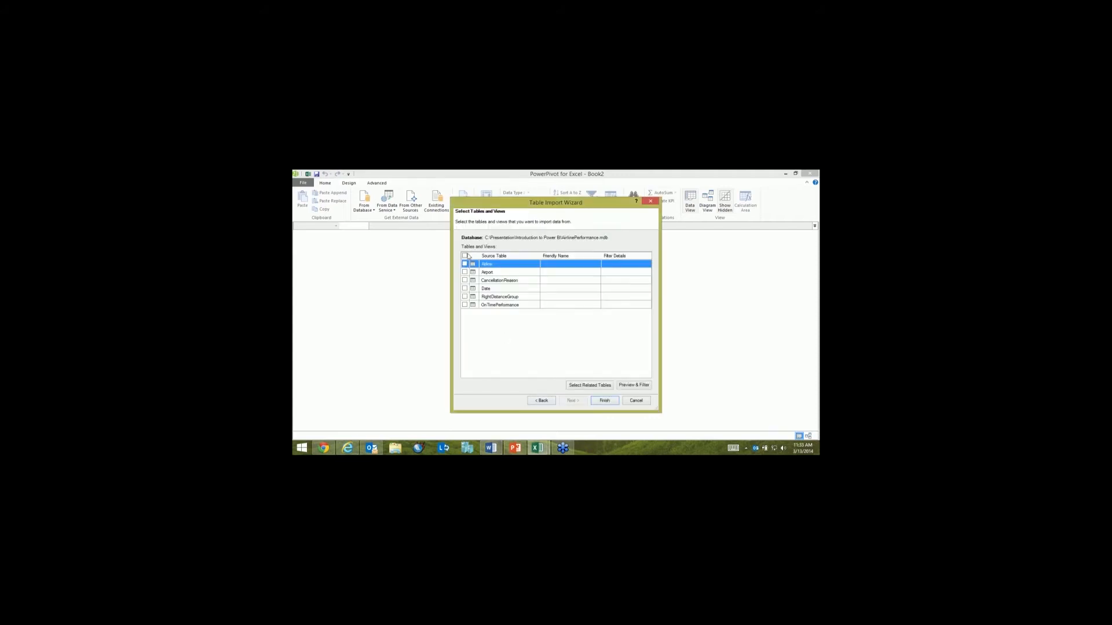
click(465, 256)
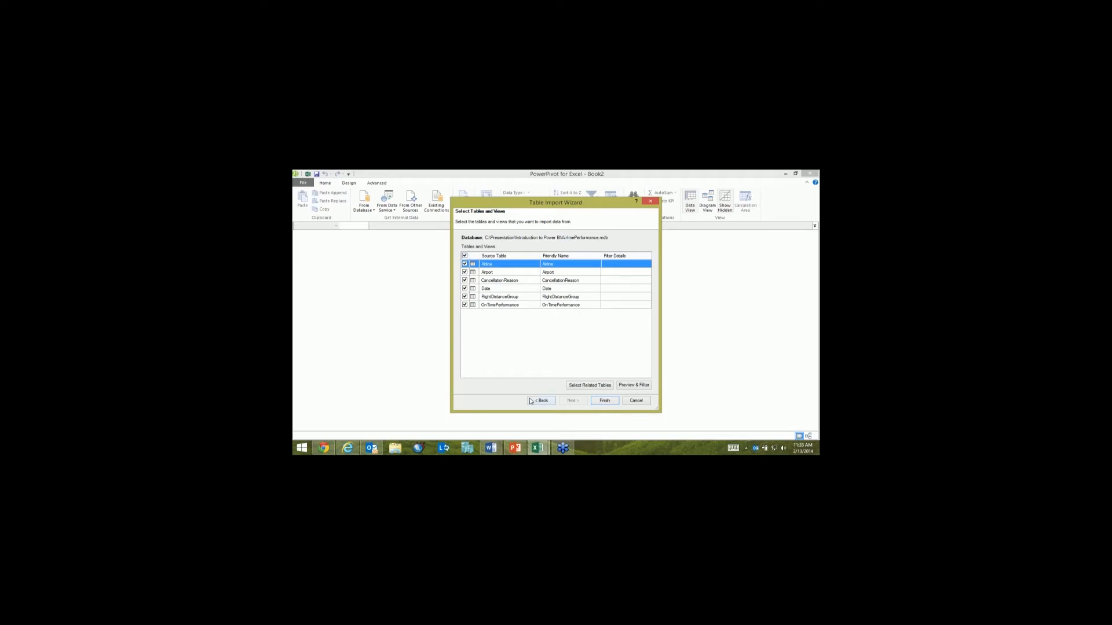
click(605, 400)
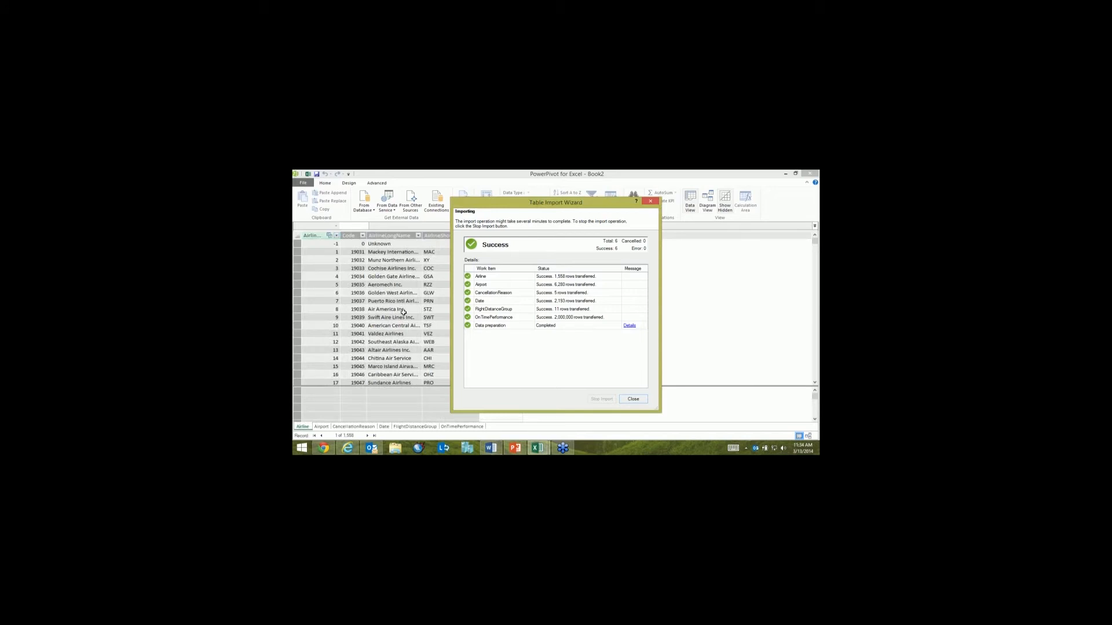
Step: Look through the imported lookup tables, including CancellationReason and FlightDistanceGroup
click(324, 429)
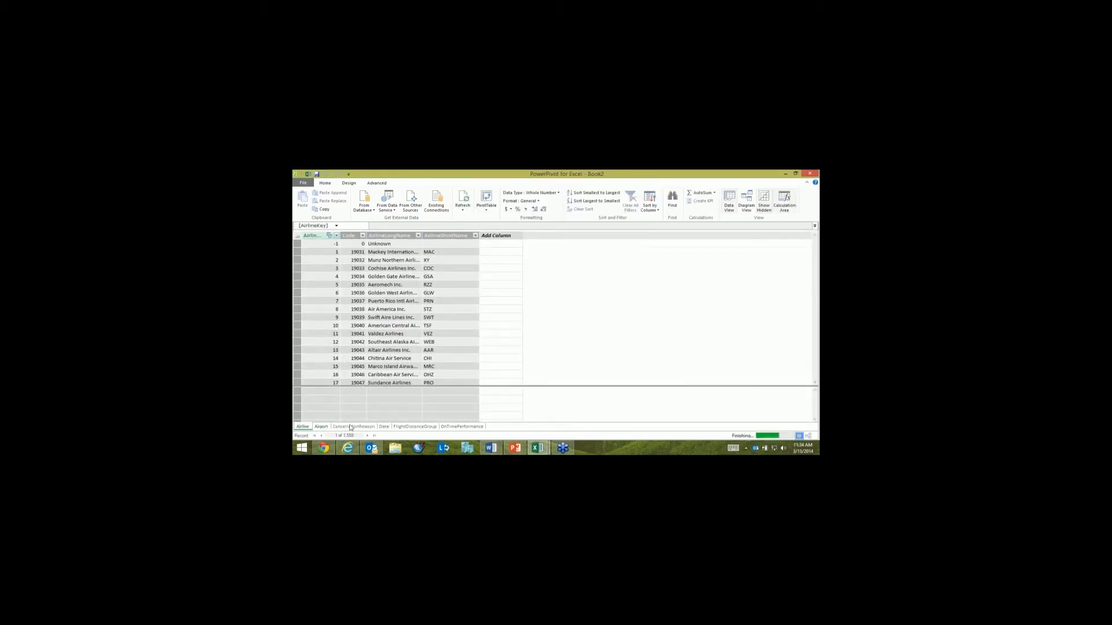
click(352, 427)
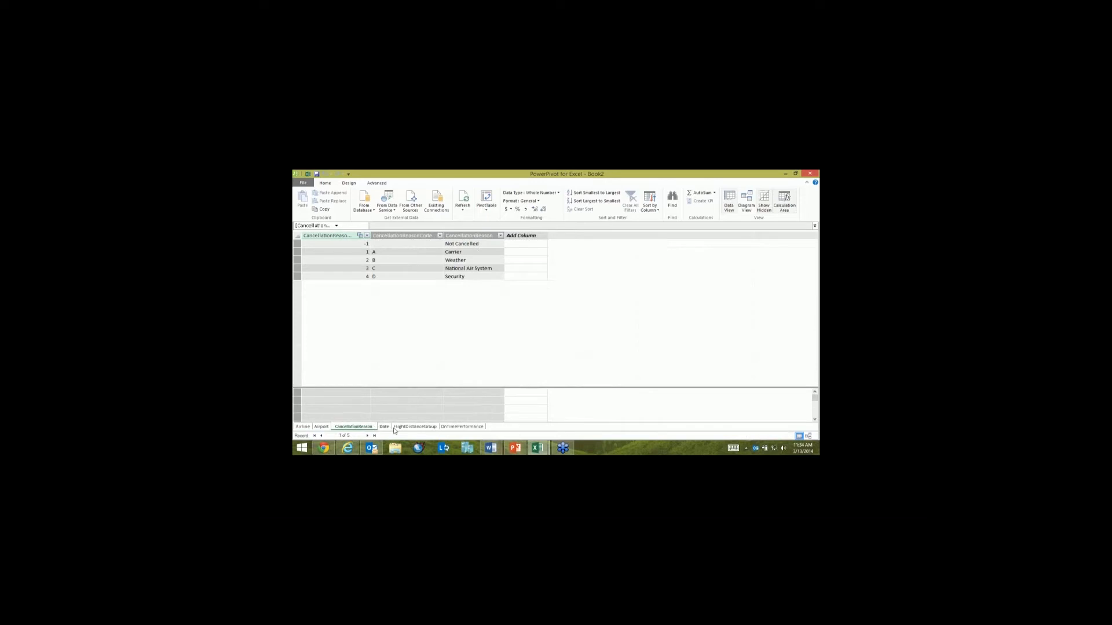
click(399, 427)
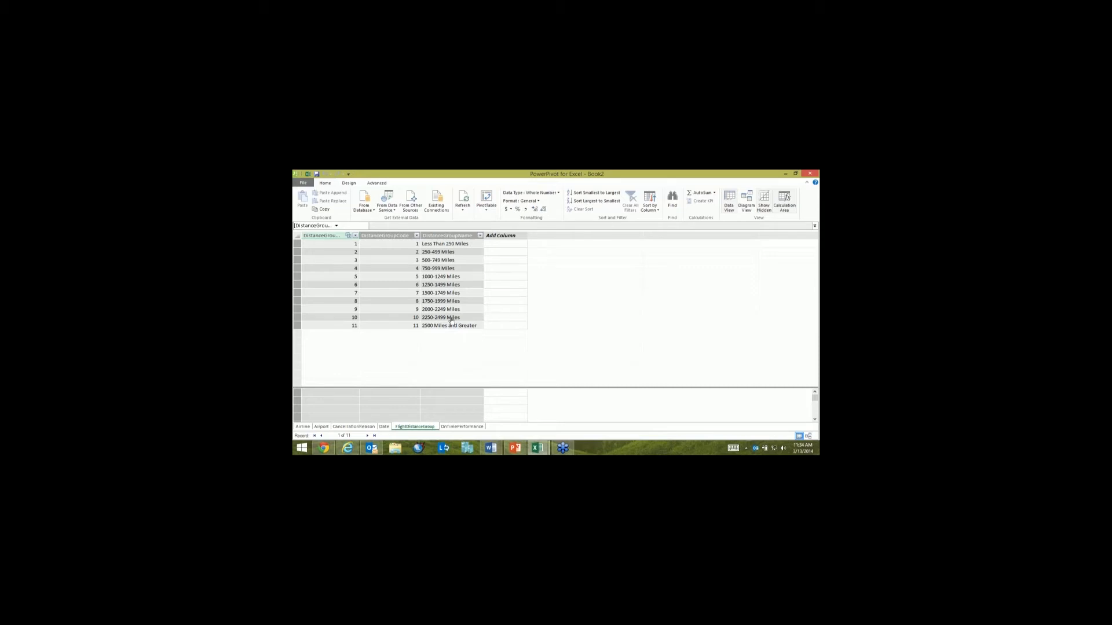
Step: Show the model as a diagram and examine the relationships linking OnTimePerformance to FlightDistanceGroup, Date, CancellationReason and Airport
click(745, 202)
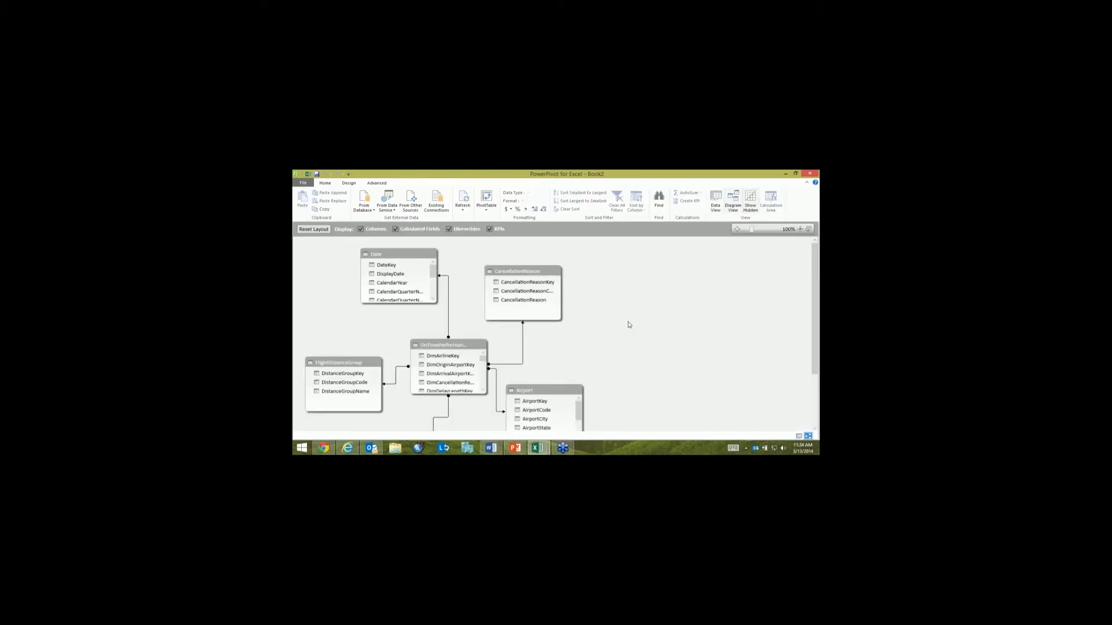
scroll(561, 330, down, 2)
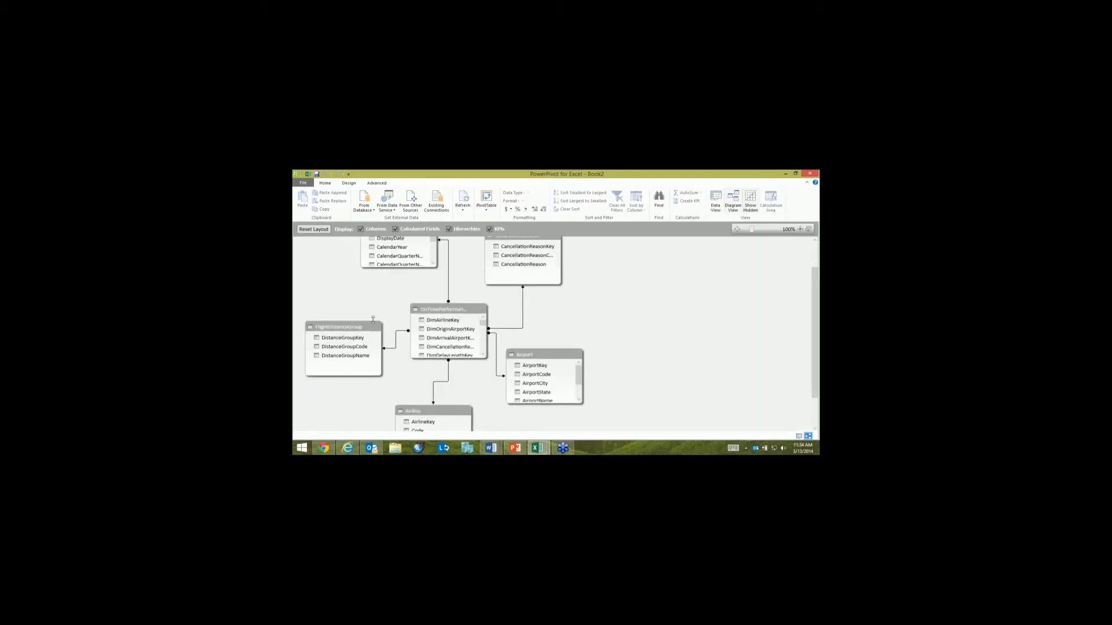
click(396, 344)
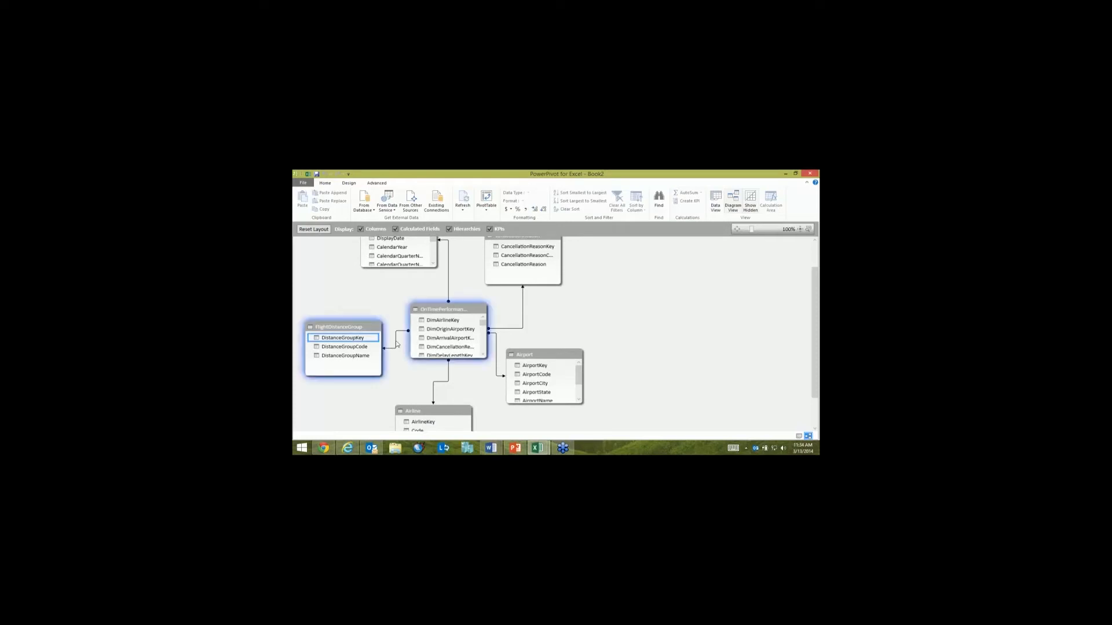
click(448, 283)
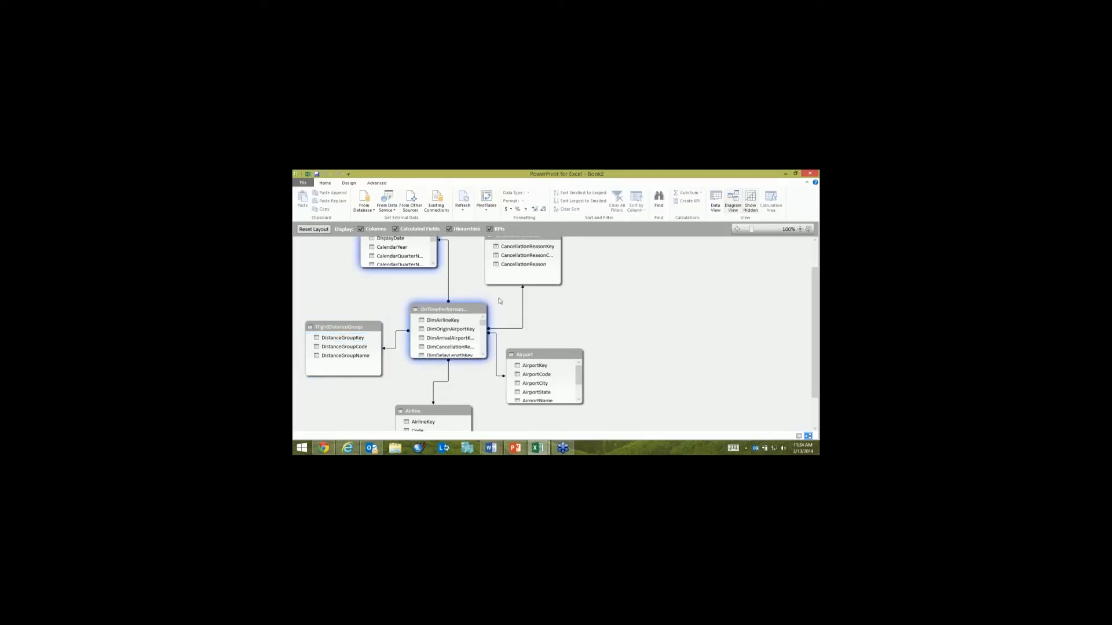
click(523, 305)
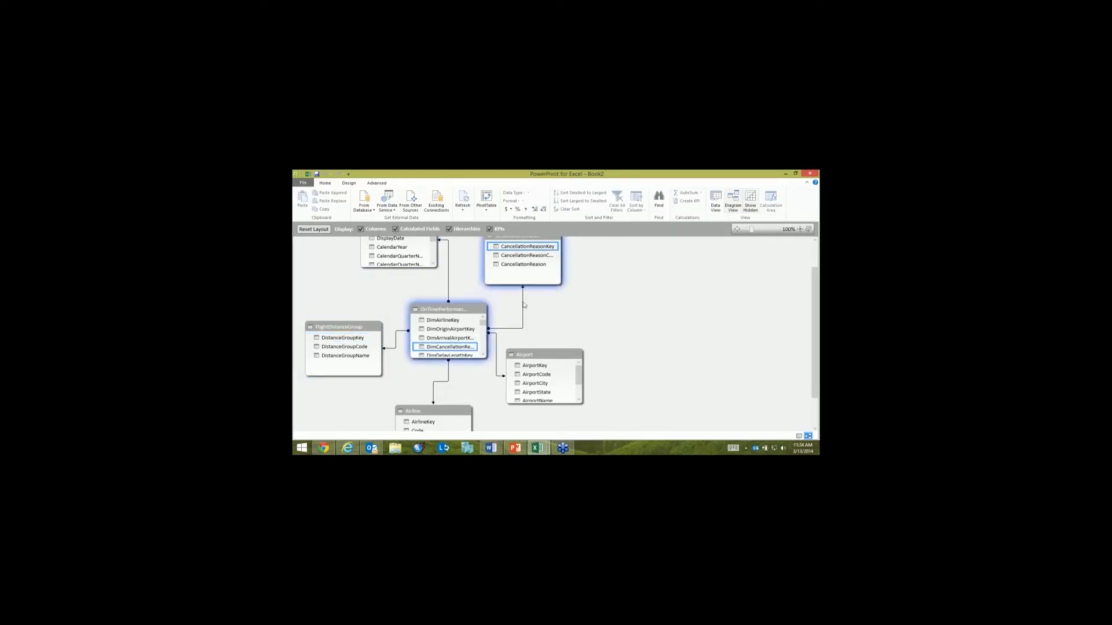
click(497, 363)
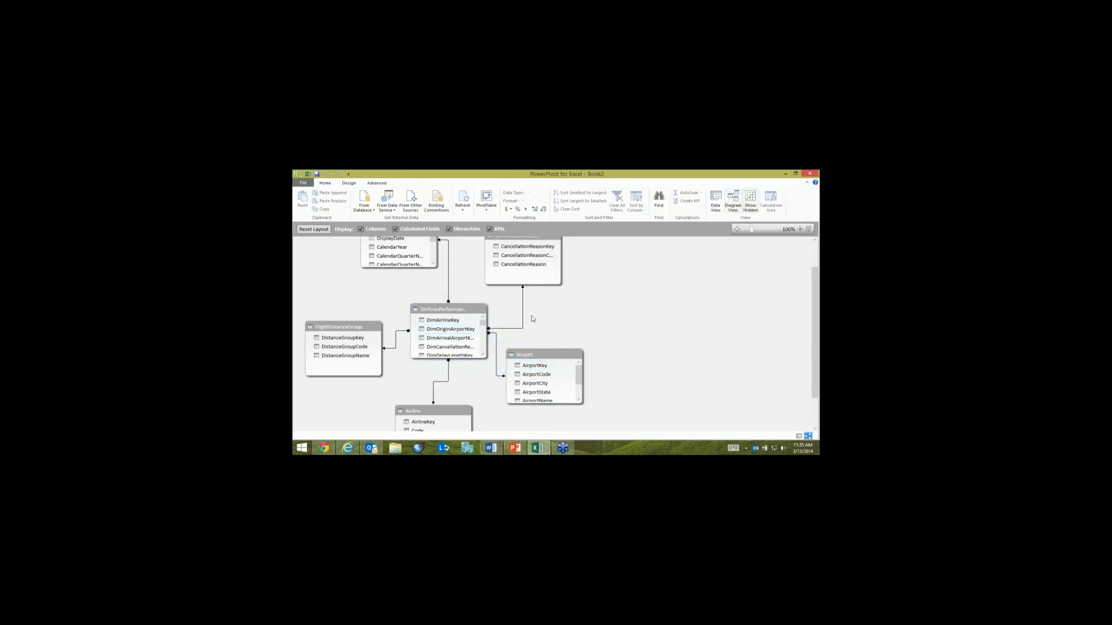
scroll(533, 318, up, 2)
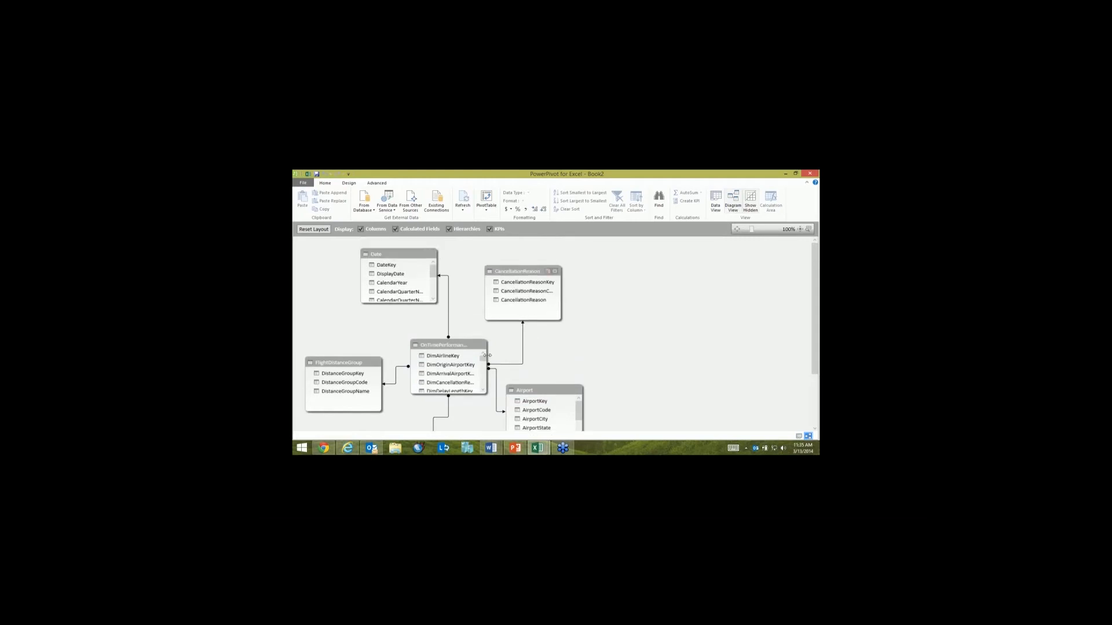
drag(453, 361, 591, 379)
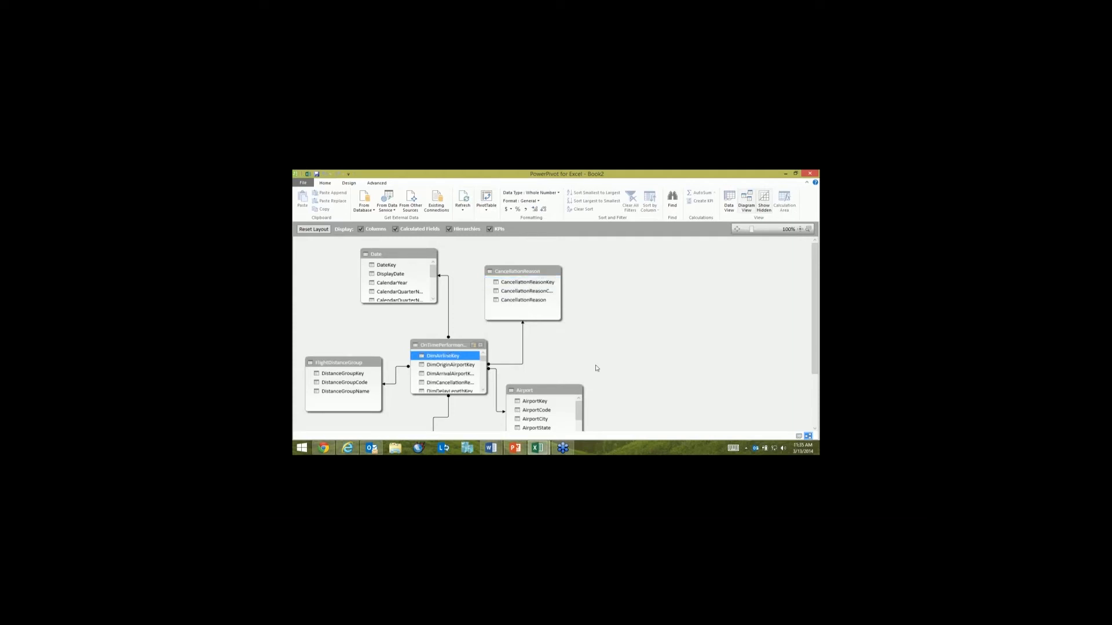
Step: Move the Airport table clear of the others, maximize it and create a hierarchy from its Country, AirportState and AirportCity columns
scroll(596, 368, down, 2)
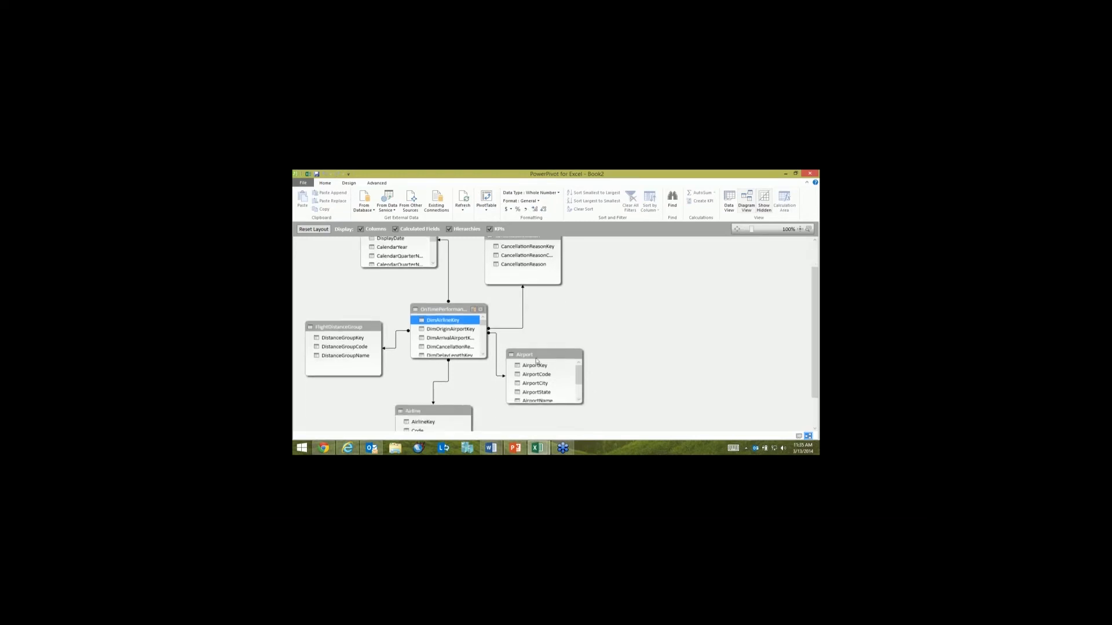
drag(533, 355, 596, 317)
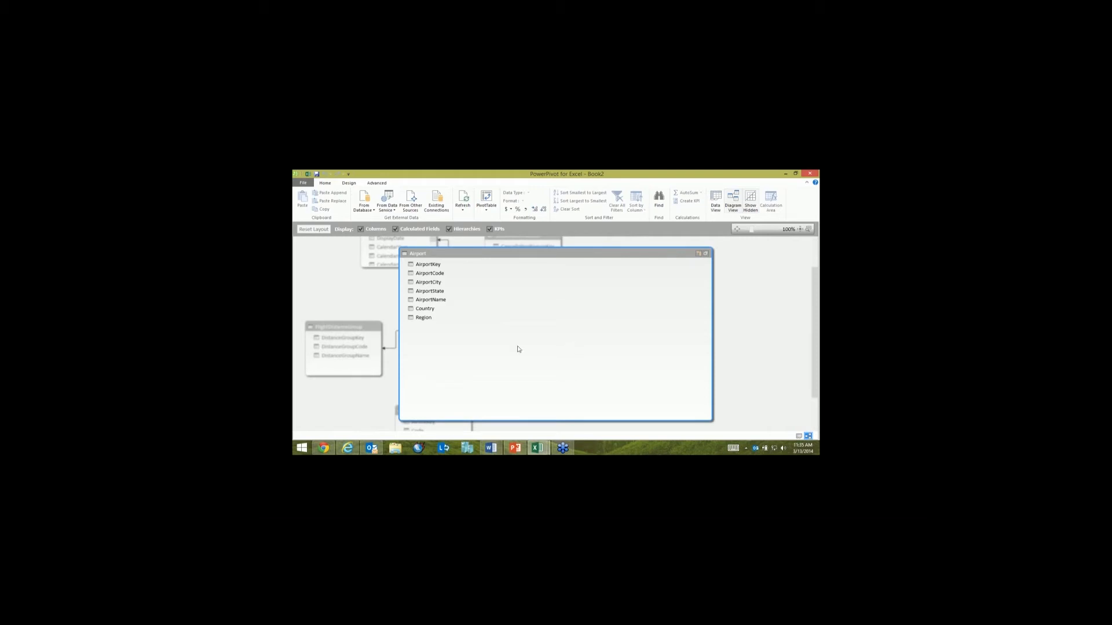
click(445, 308)
ctrl+click(449, 291)
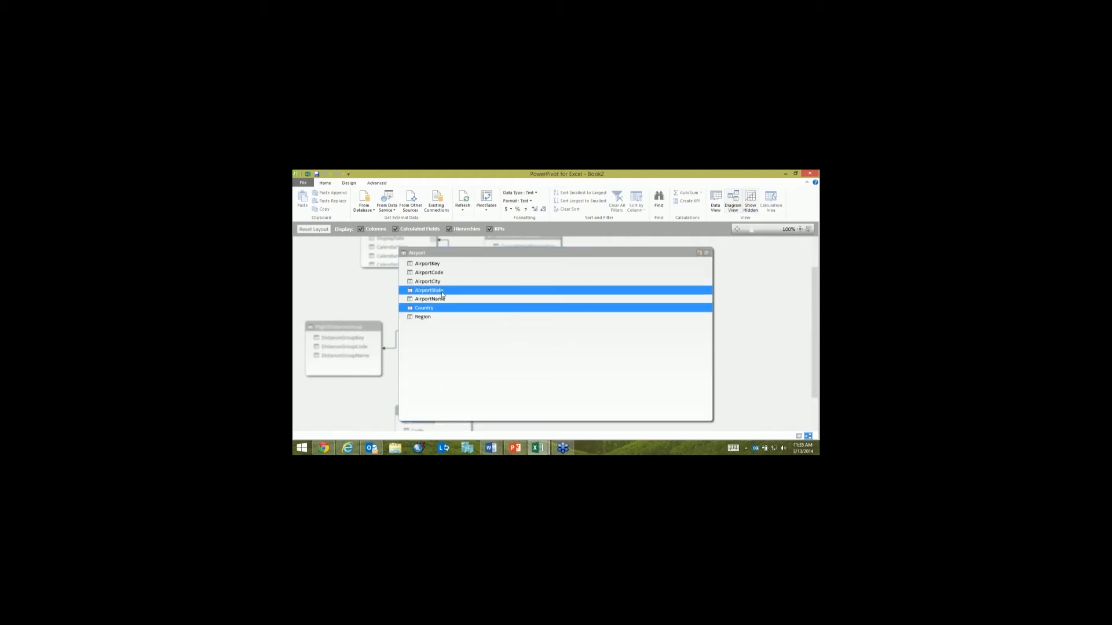
ctrl+click(453, 282)
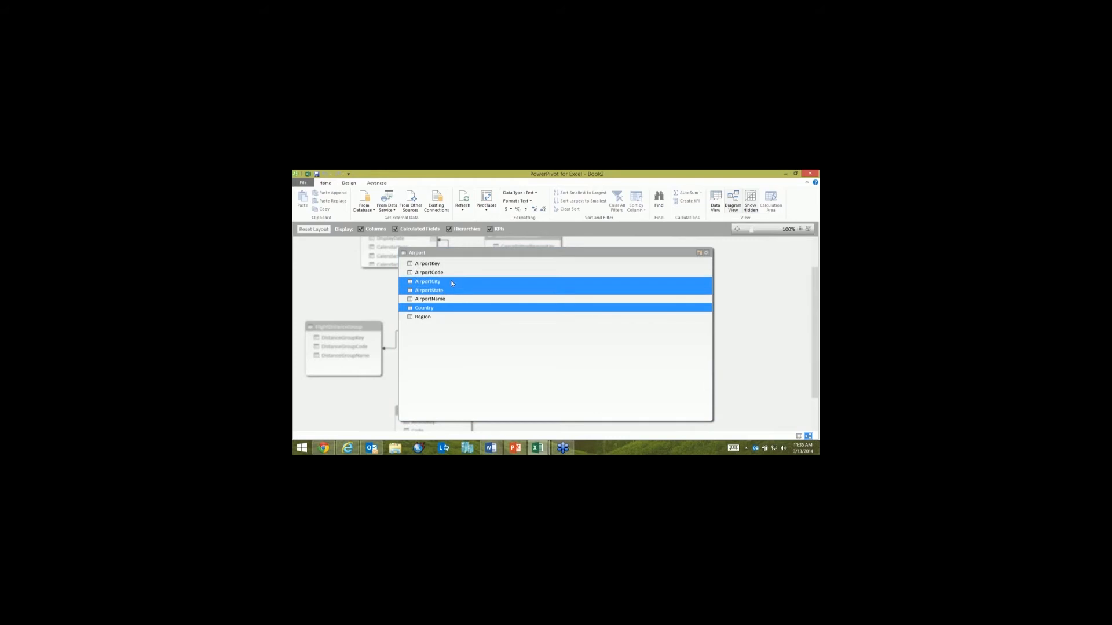
right_click(451, 281)
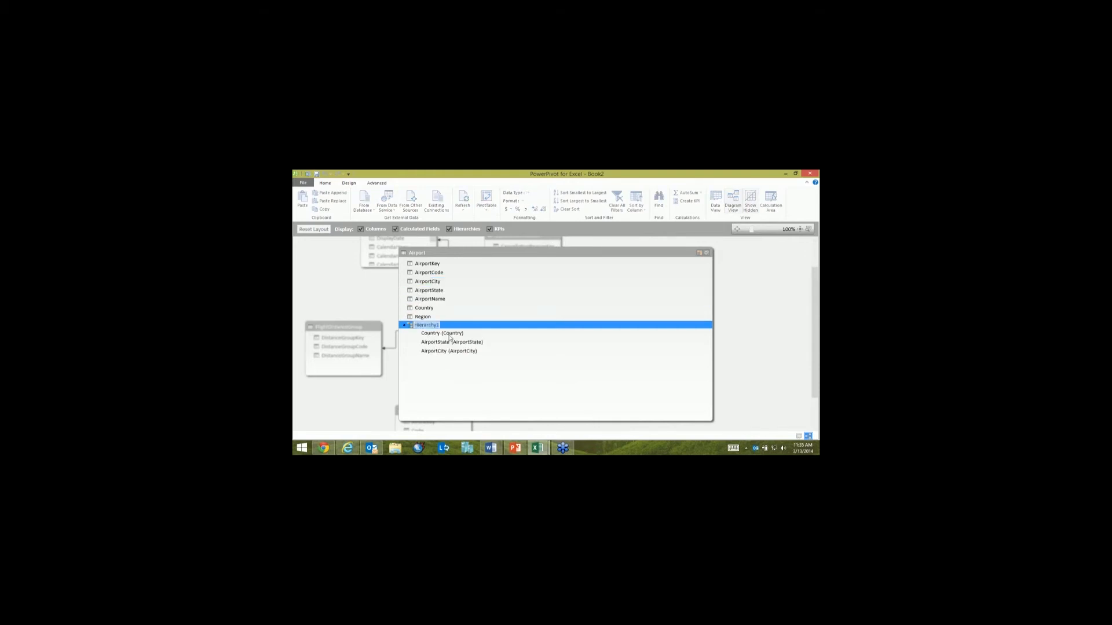
Step: Name the new hierarchy in the Airport table Airport Drilldown
text(Aip)
key(BackSpace)
text(rport Drilldown)
key(Return)
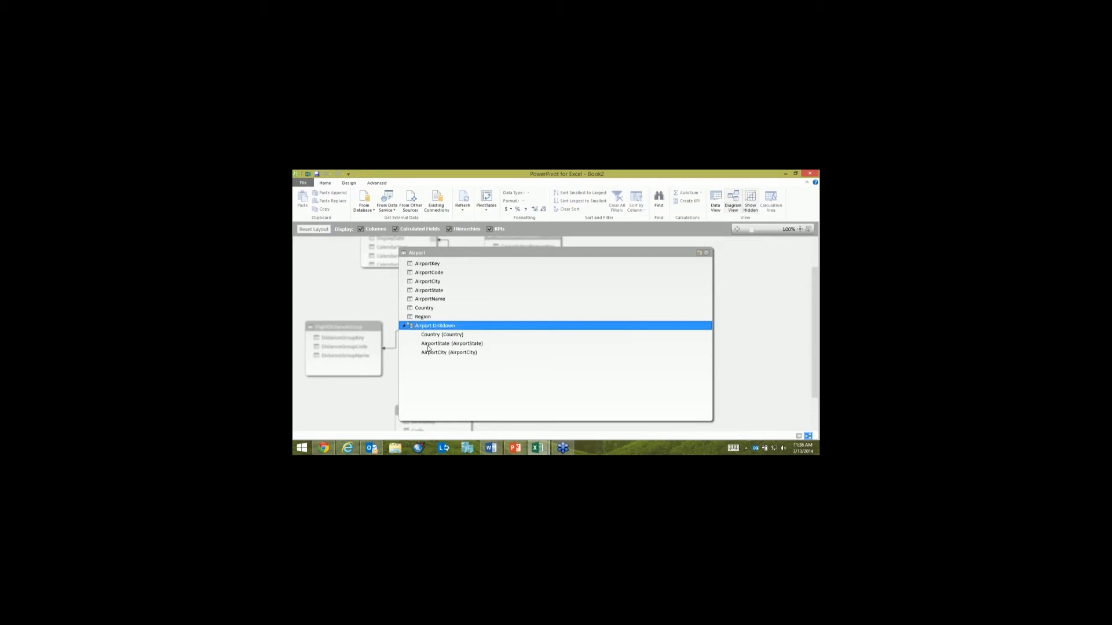
Step: Rename the AirportState level of the Airport Drilldown hierarchy as State
right_click(429, 345)
click(383, 380)
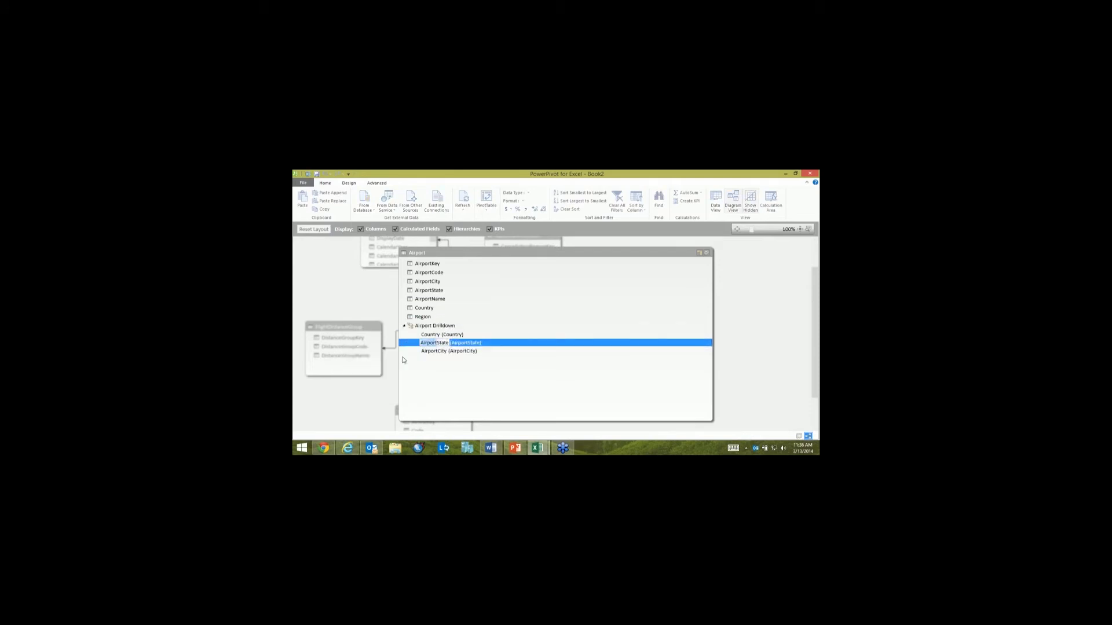
key(Delete)
Step: Rename the AirportCity level of the Airport Drilldown hierarchy as City, and restore the Airport table to its normal size in the diagram
click(428, 352)
right_click(427, 352)
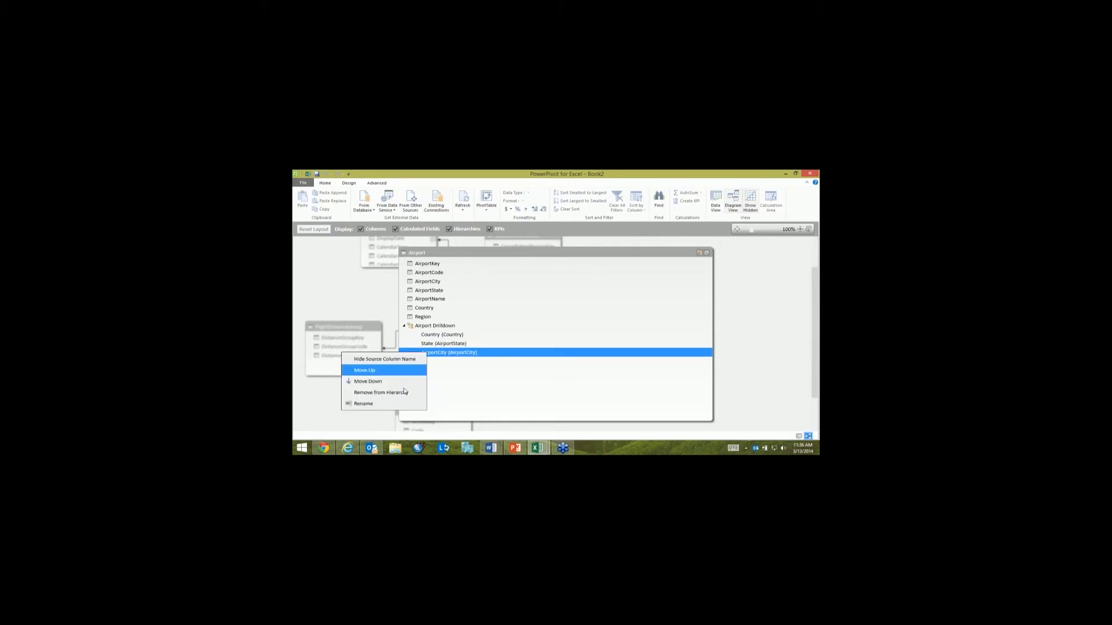
click(382, 389)
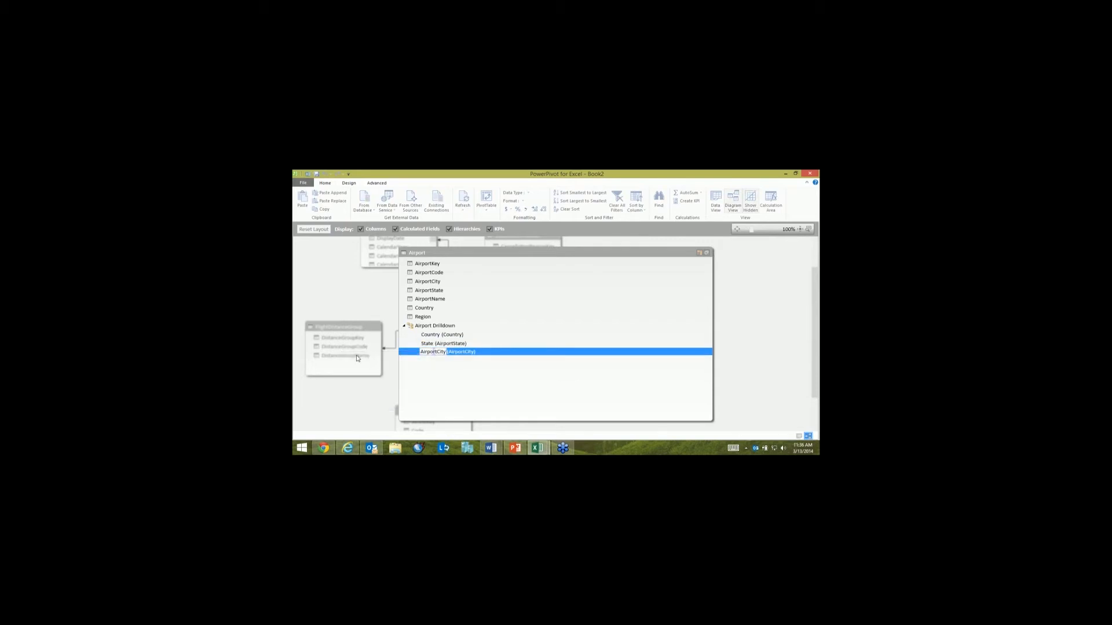
key(Delete)
key(Delete)
key(Delete)
key(Delete)
key(Delete)
key(Delete)
key(Delete)
key(Delete)
key(Delete)
key(Return)
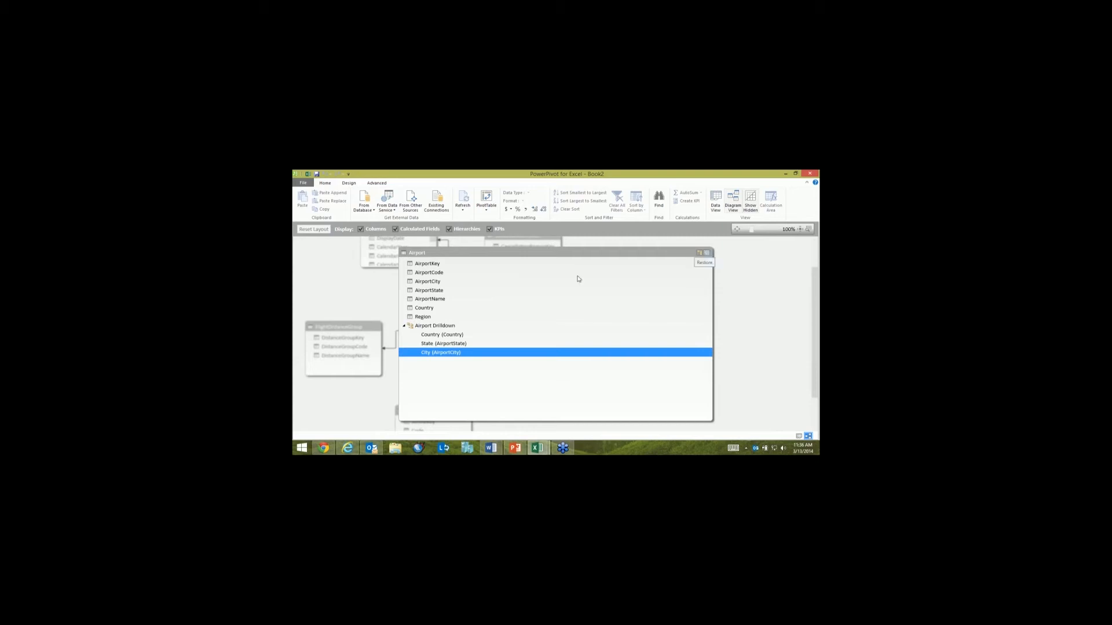
click(707, 254)
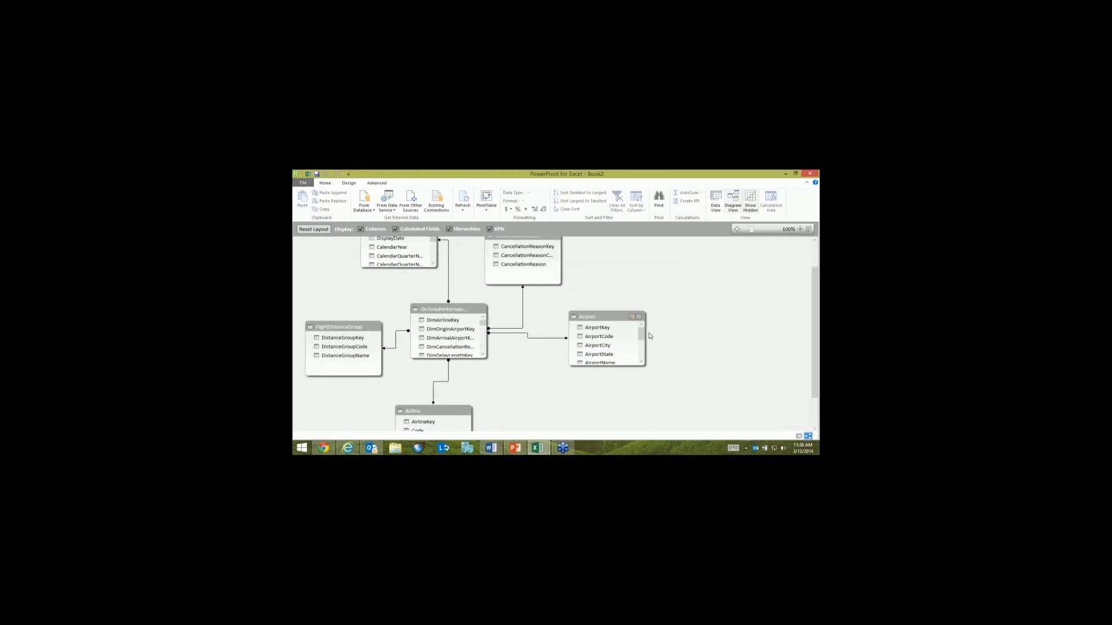
drag(641, 334, 641, 353)
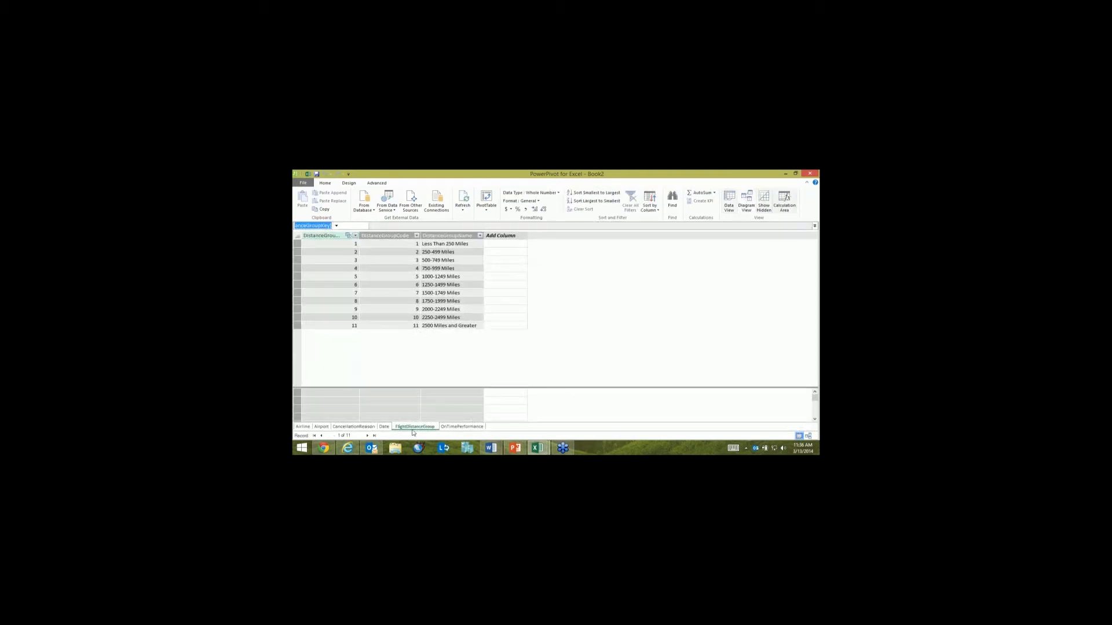
Step: Show the data of the OnTimePerformance table and examine its DepartureDelayInMinutes column
click(461, 427)
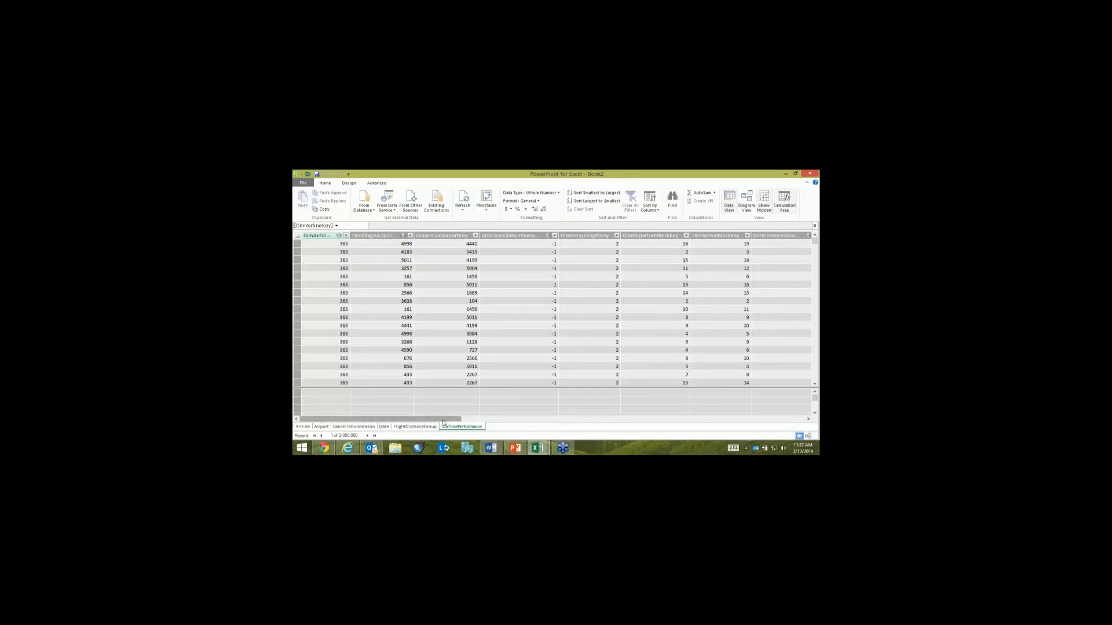
drag(443, 422, 615, 433)
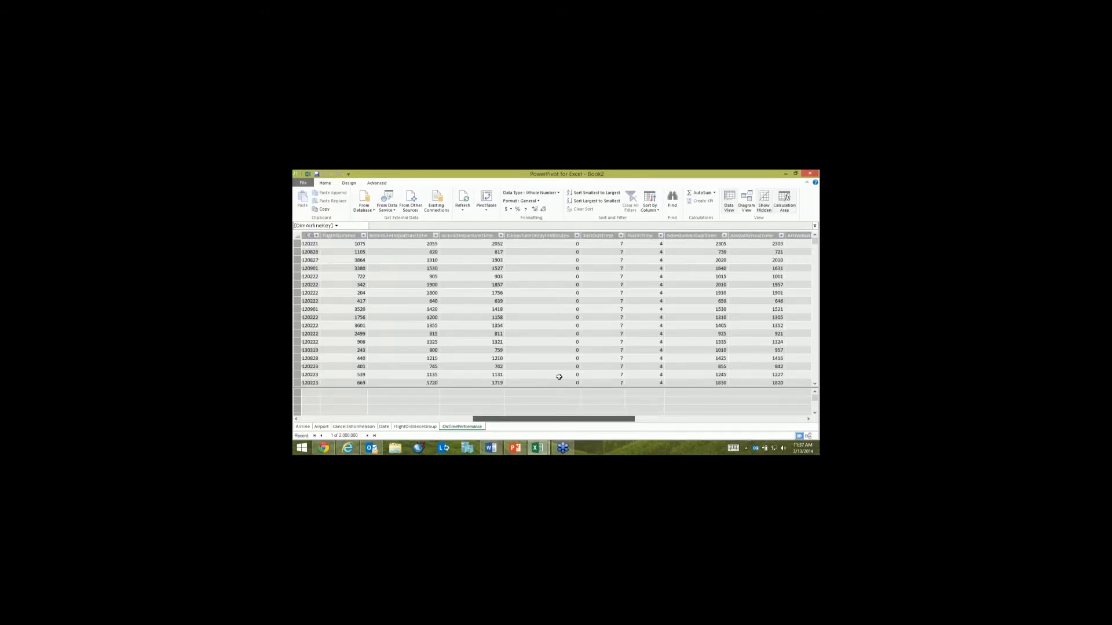
click(523, 236)
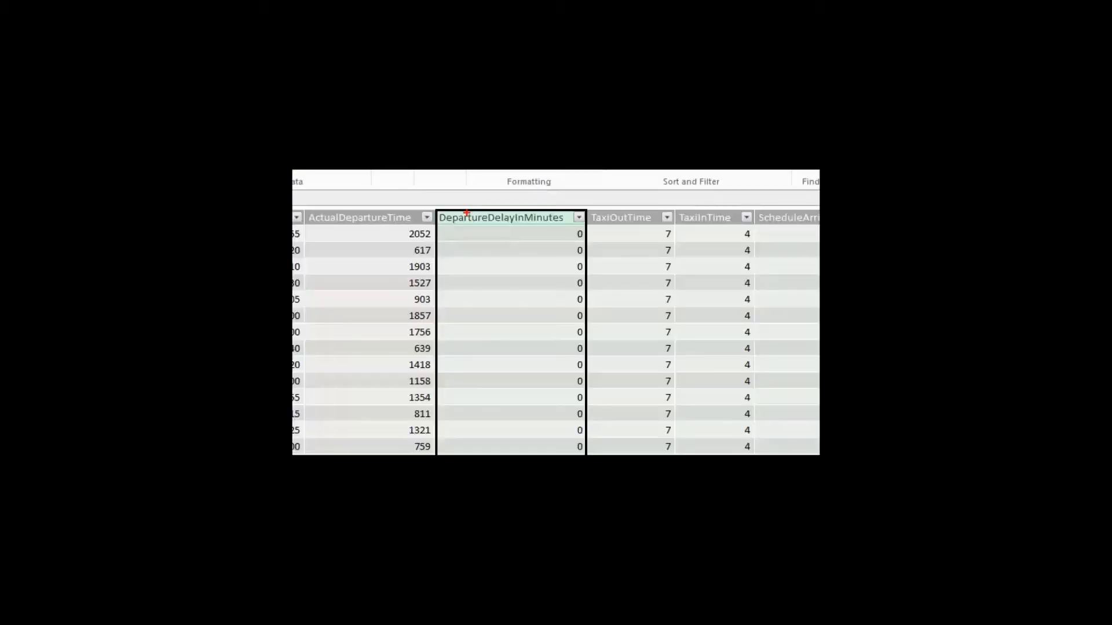
drag(472, 230, 450, 296)
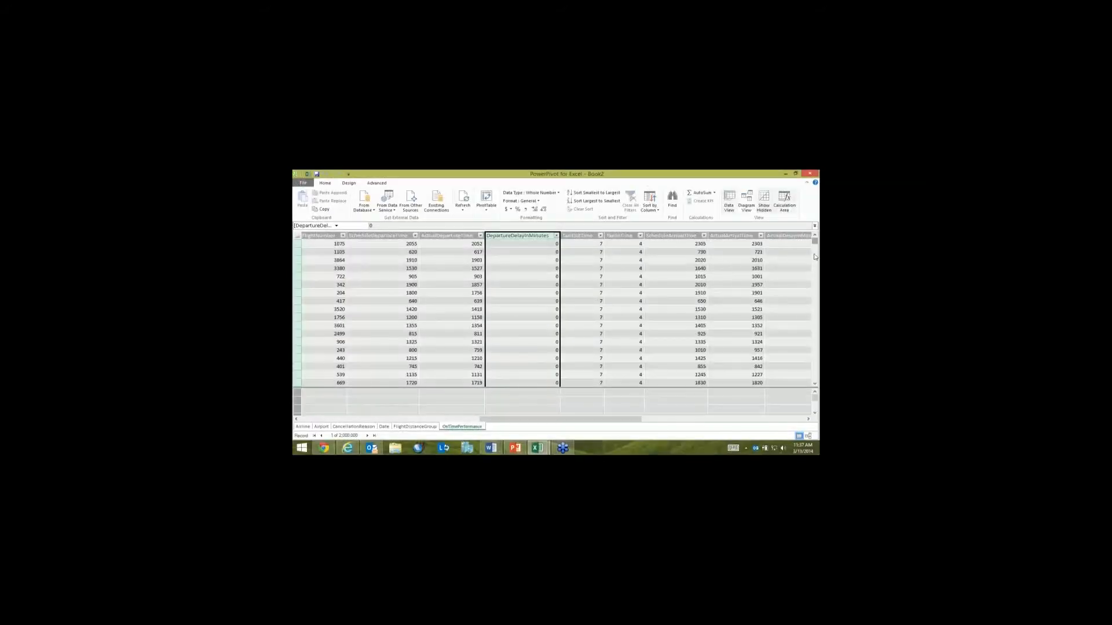
Step: Insert a calculated column directly after DepartureDelayInMinutes in the OnTimePerformance table and rename it Departure Status
drag(814, 242, 804, 319)
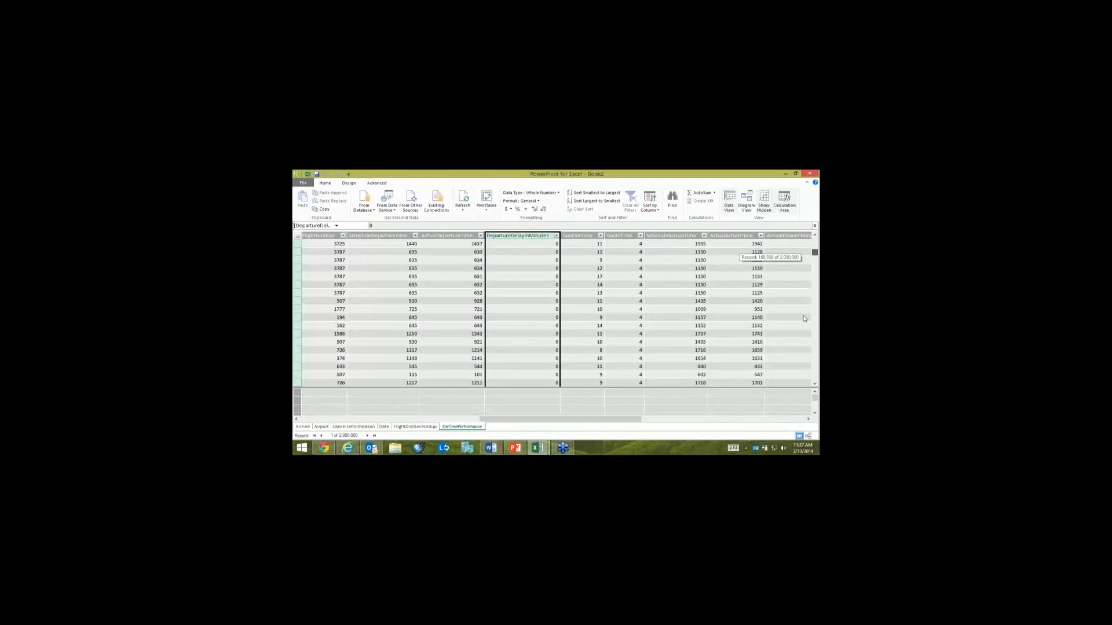
drag(804, 319, 804, 319)
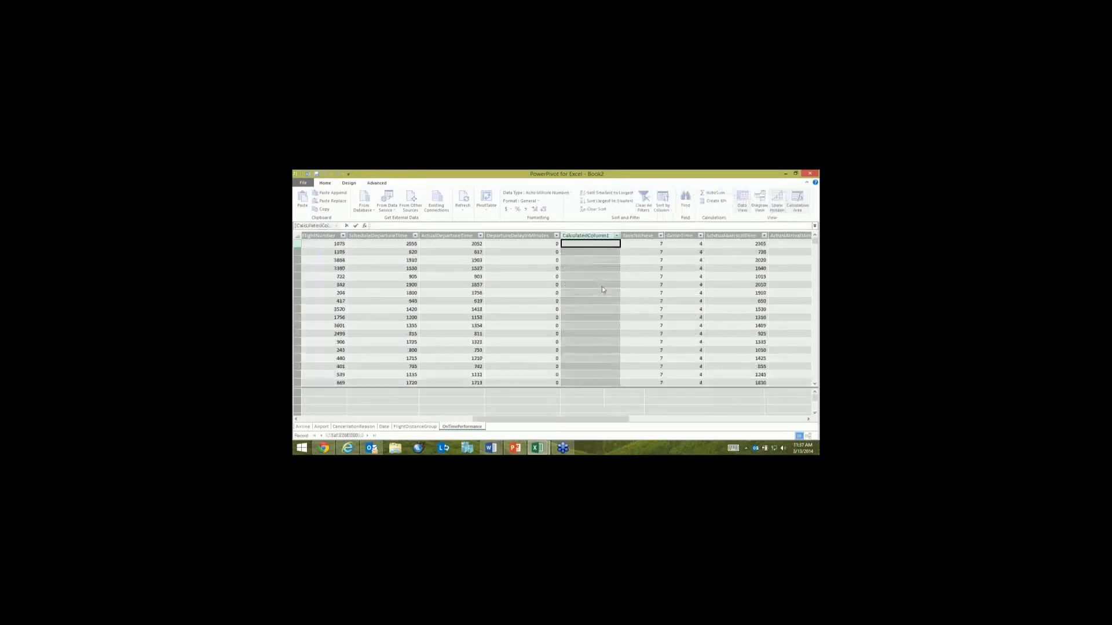
right_click(602, 288)
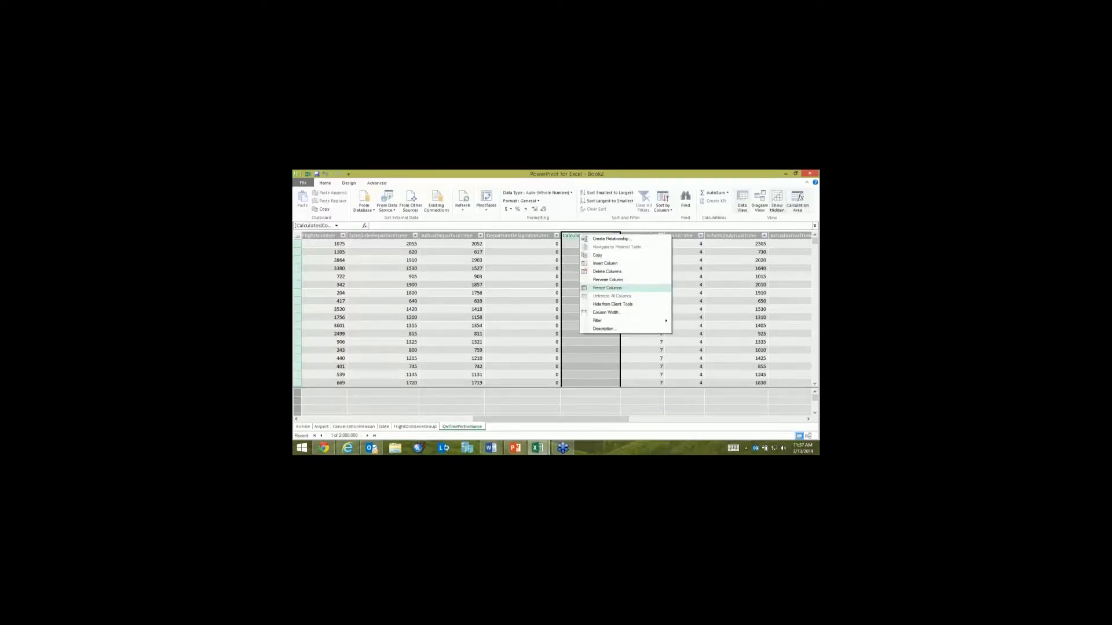
click(607, 280)
text(DepartureStatus)
key(Return)
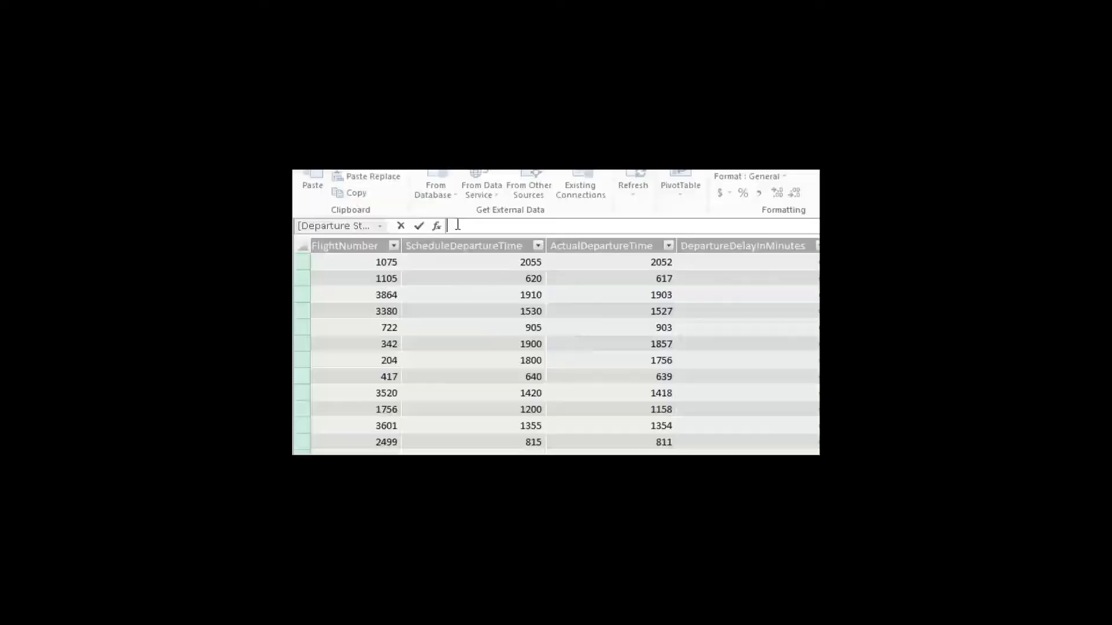
Step: Begin an IF formula for the Departure Status column with a logical test using [DepartureDelayInMinutes] and the >= operator
text(=IF)
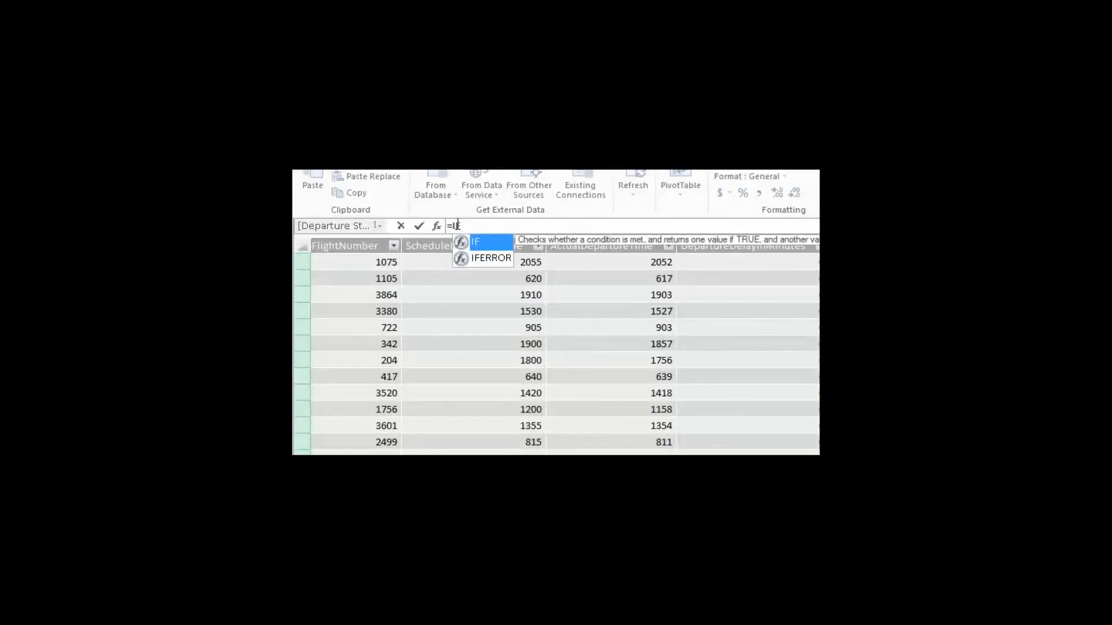
text(()
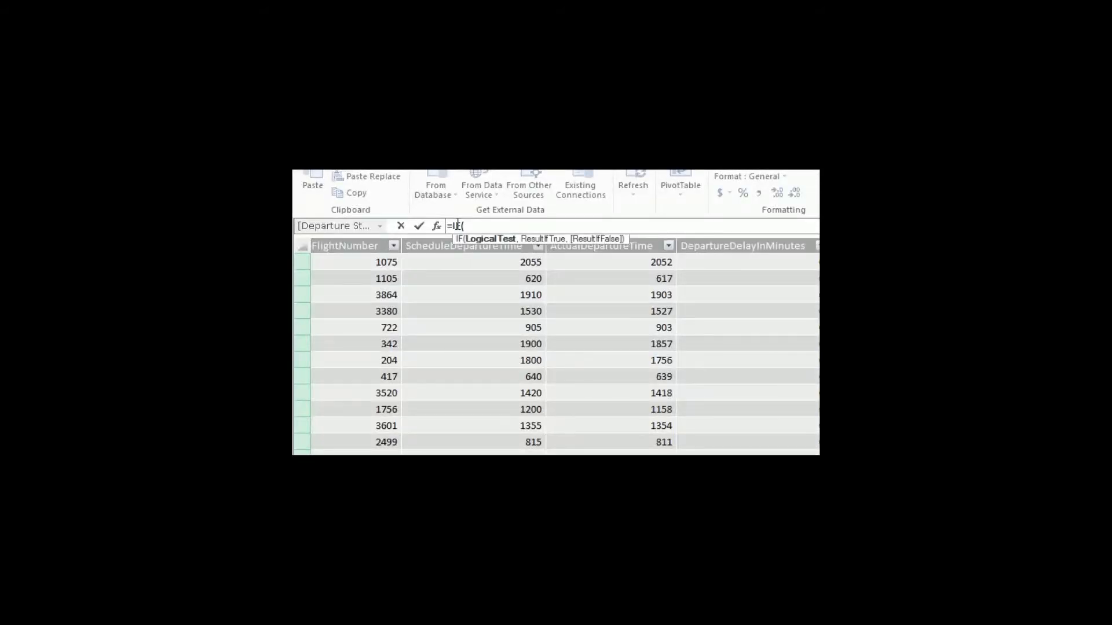
text({D)
key(BackSpace)
key(BackSpace)
text([)
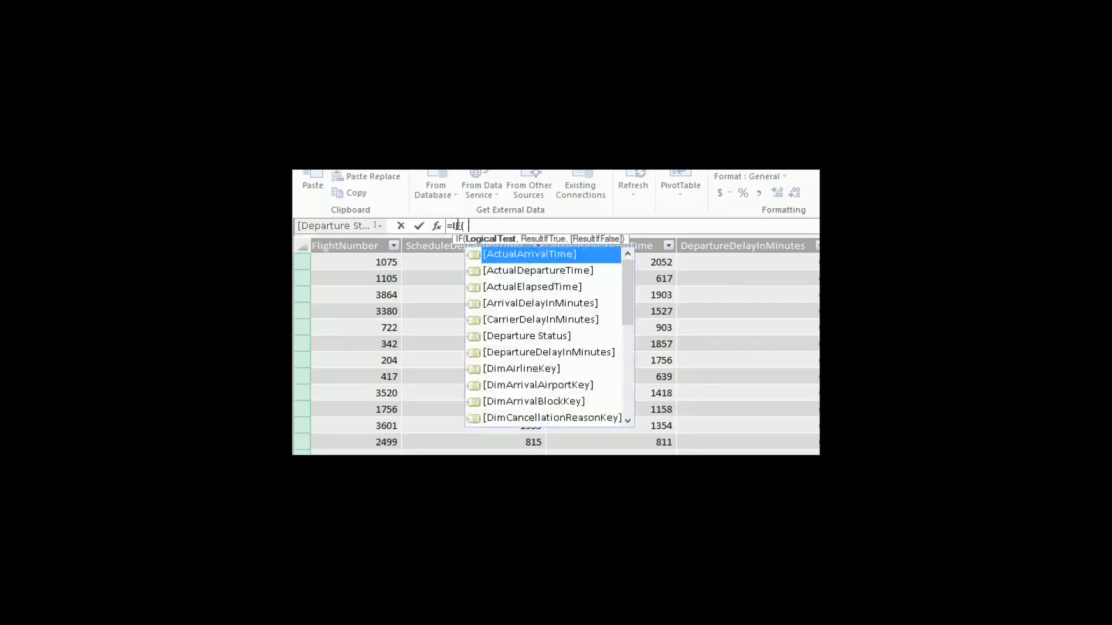
key(Down)
key(Down)
key(Down)
key(Down)
key(Down)
key(Down)
key(Tab)
text(>=)
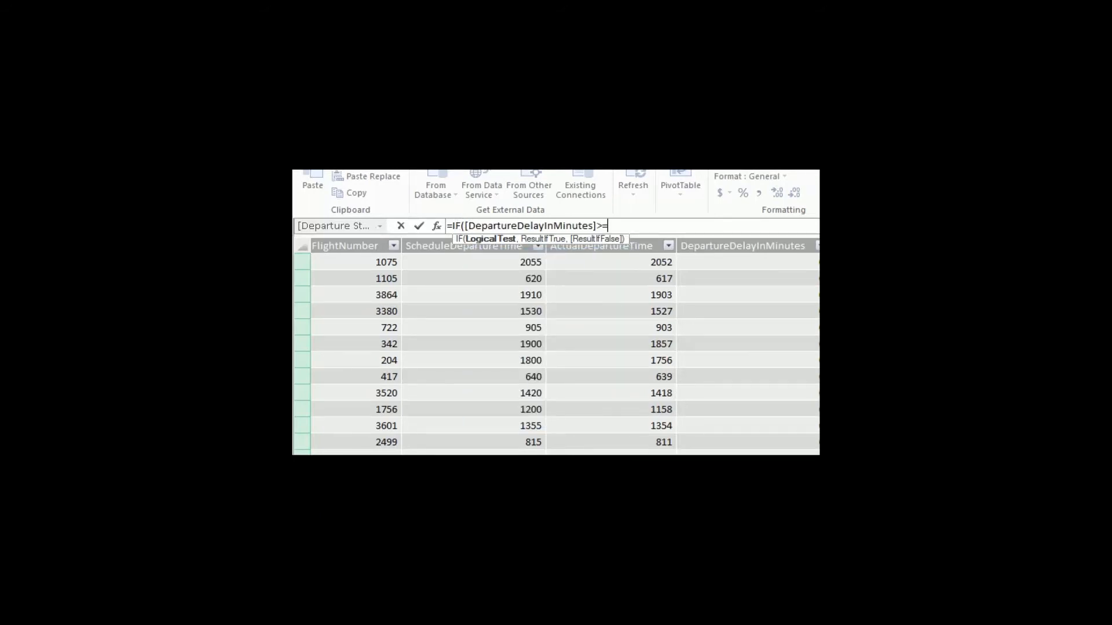
text(, "Late)
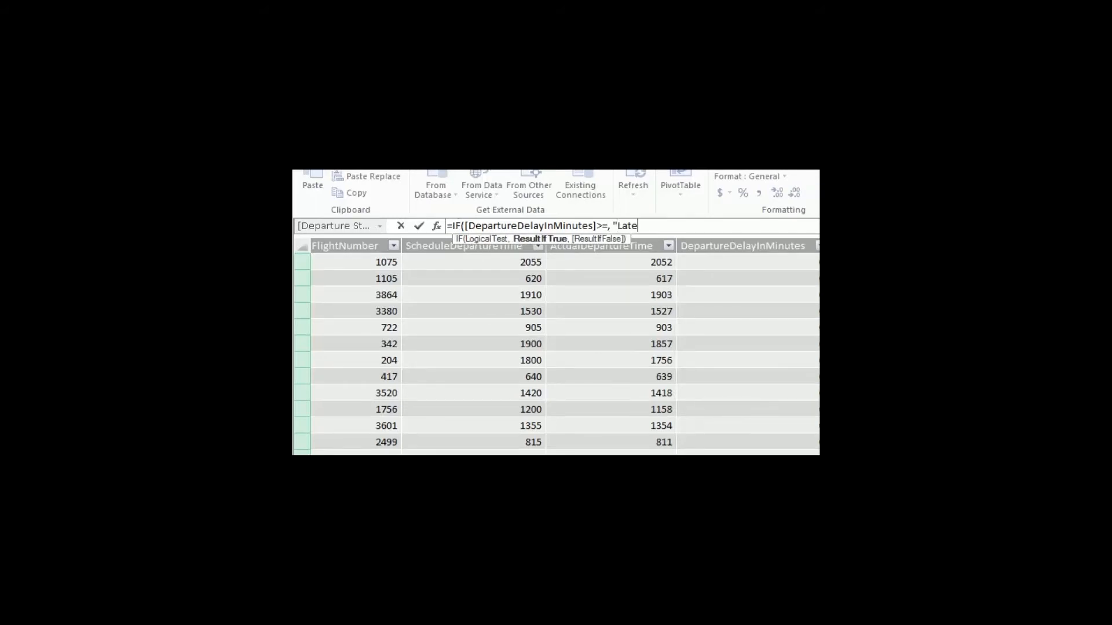
text(",)
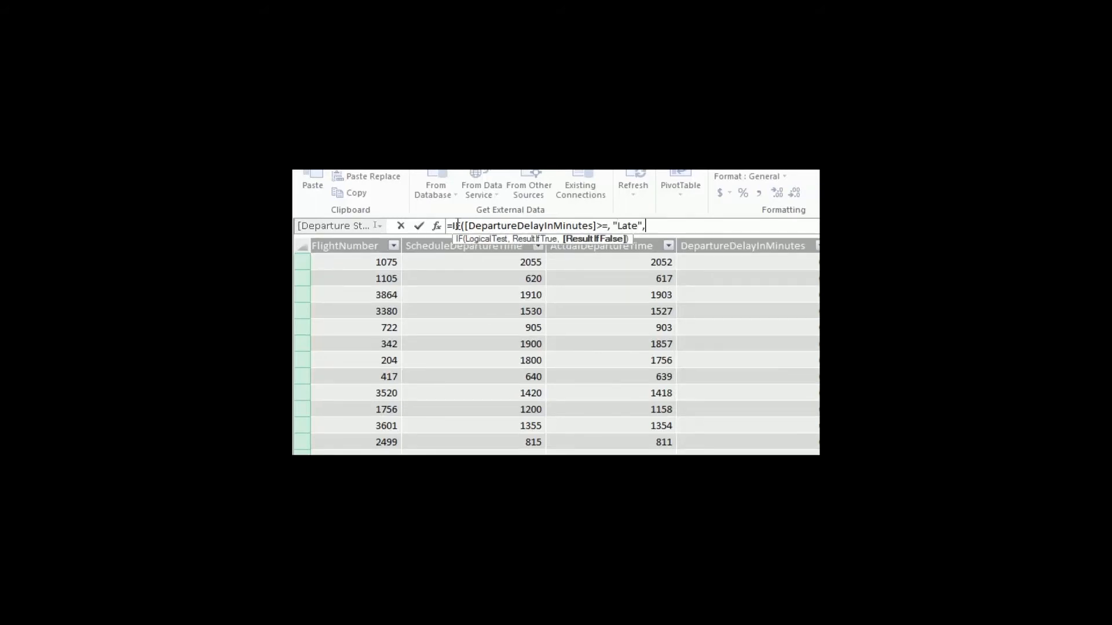
text("On Time"))
Step: Complete the Departure Status formula with "Late" as the true result and "On Time" as the false result
key(Return)
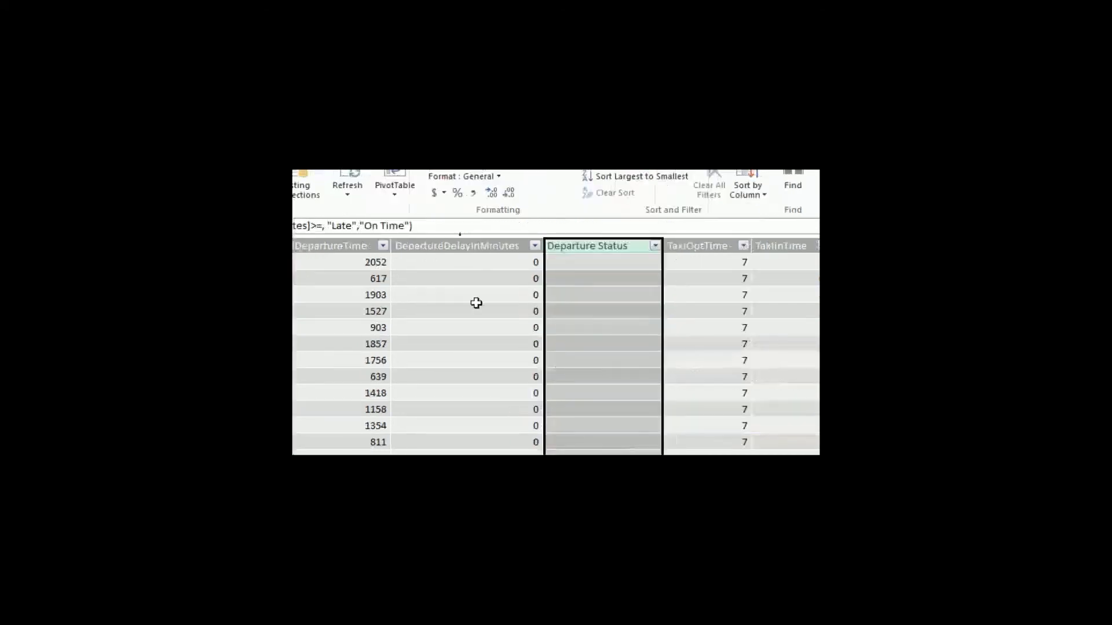
Step: Add the missing comparison value 0 after >= in the Departure Status formula
click(391, 225)
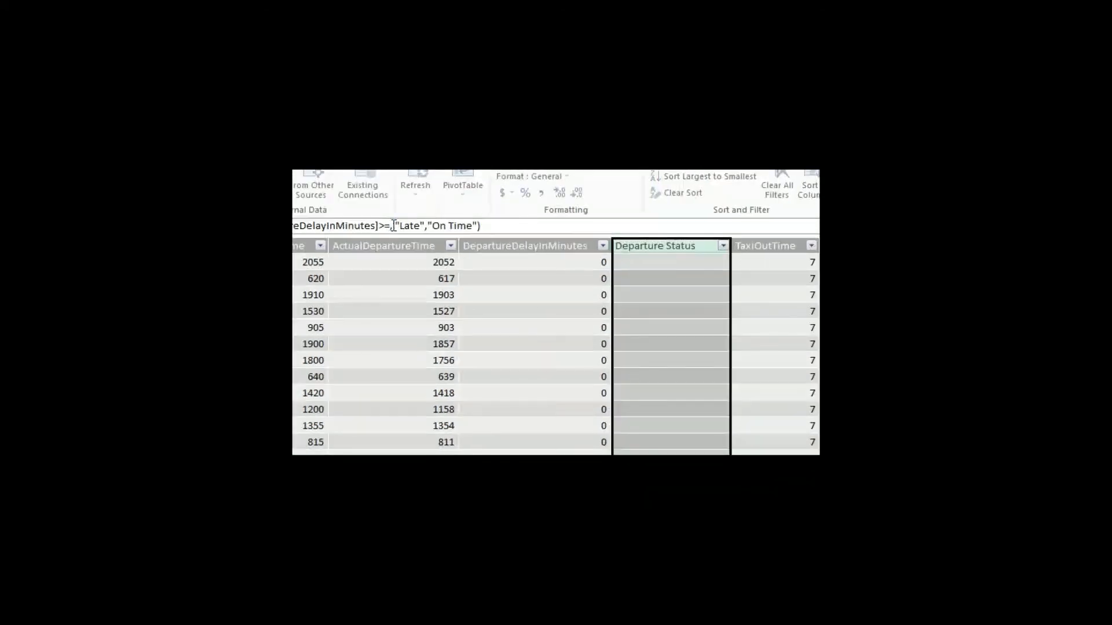
text(0)
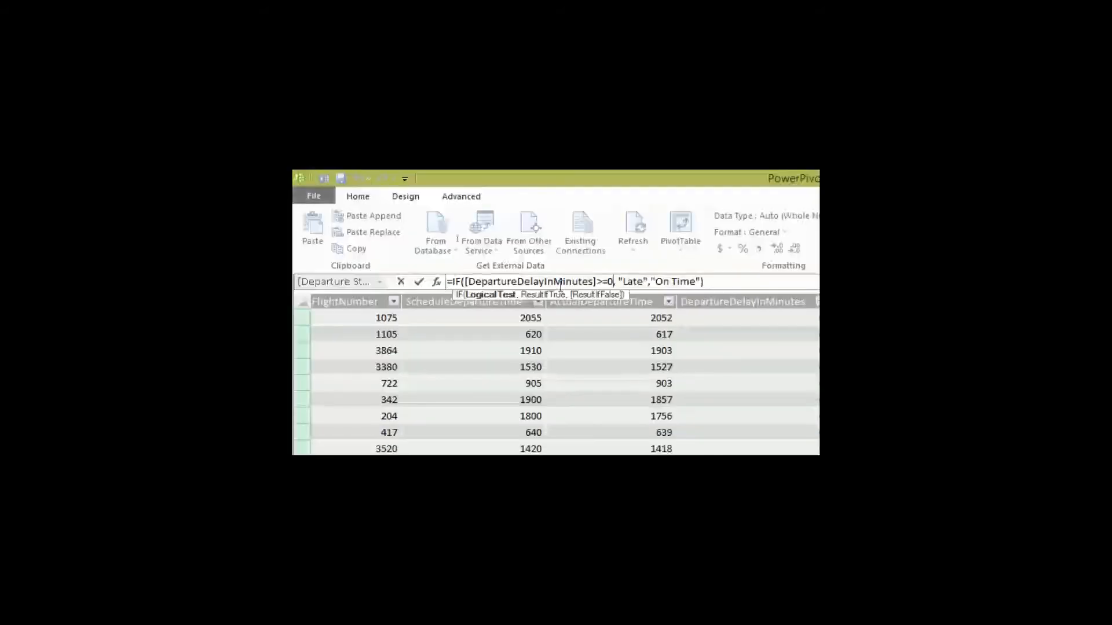
key(Return)
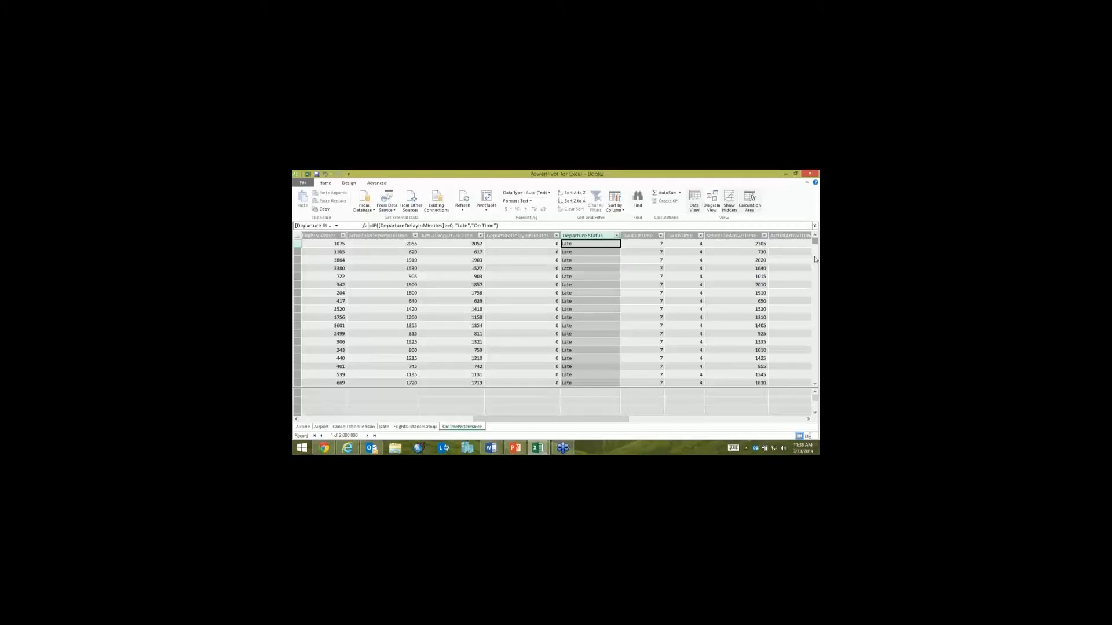
Step: Change the Departure Status formula's test to [DepartureDelayInMinutes]>0, keeping the "Late" and "On Time" results
drag(815, 241, 815, 259)
click(621, 230)
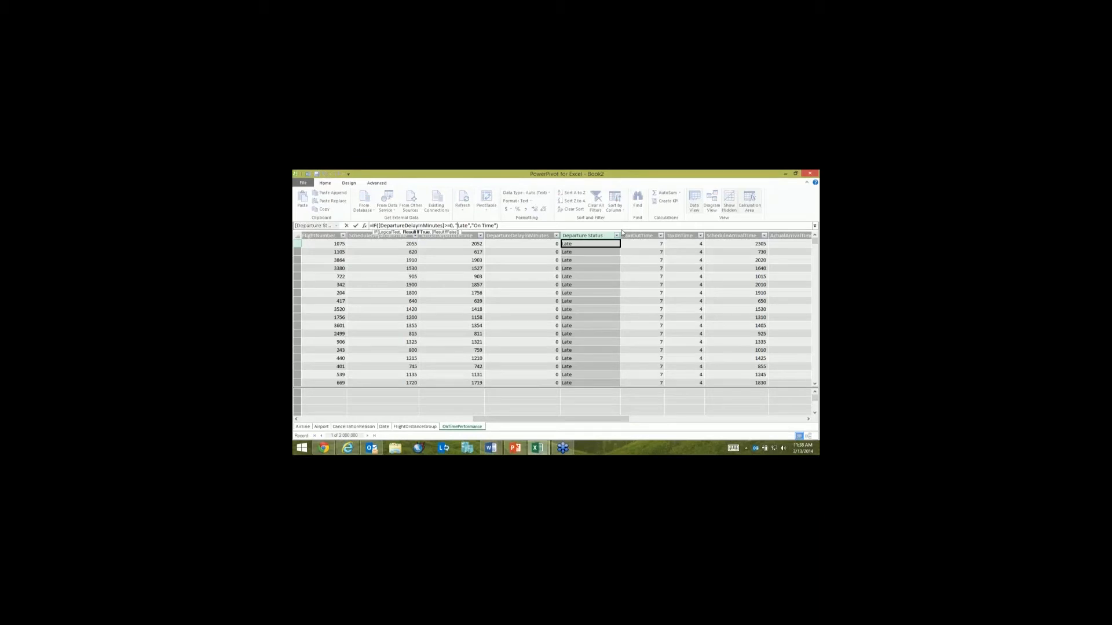
key(Left)
key(Left)
key(Left)
key(Left)
key(BackSpace)
key(Right)
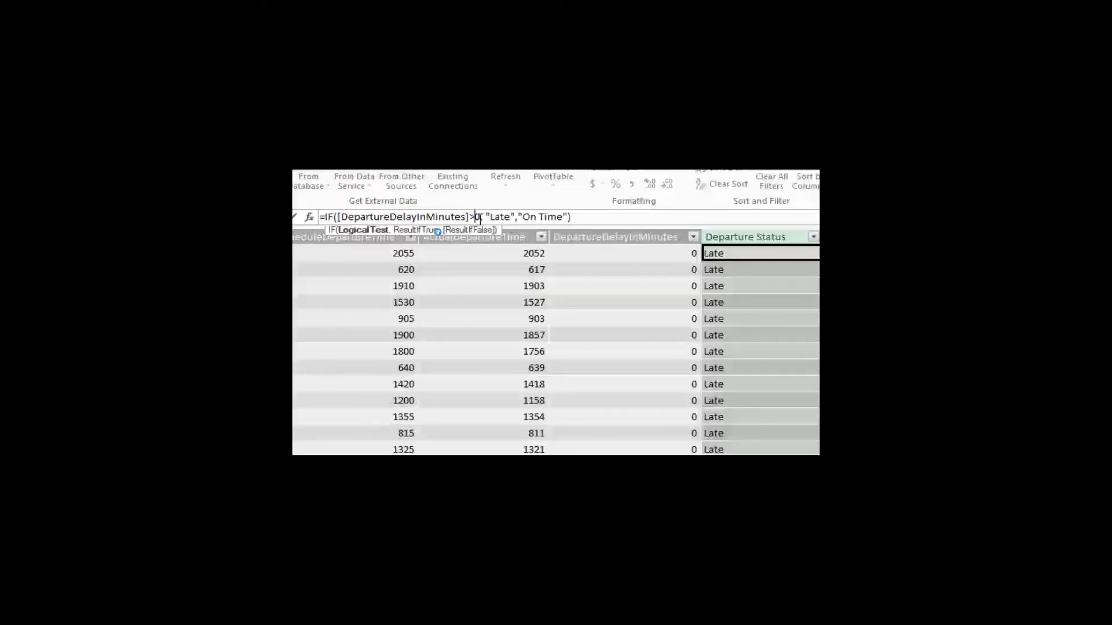
text(=)
key(Return)
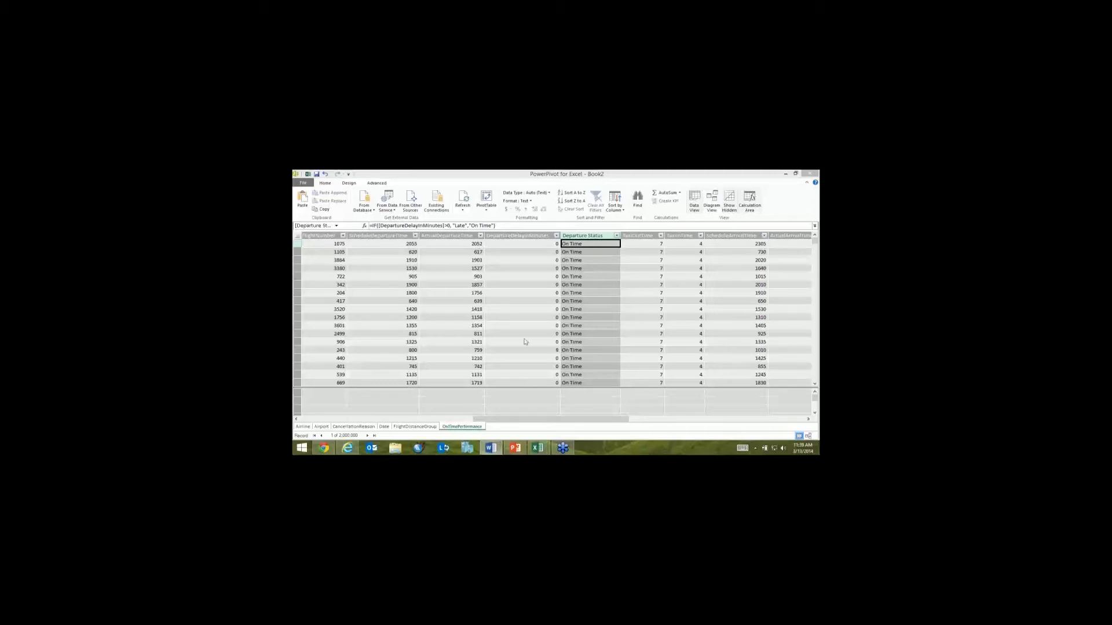
Step: Enlarge the calculation area beneath the OnTimePerformance data grid
drag(524, 388, 525, 339)
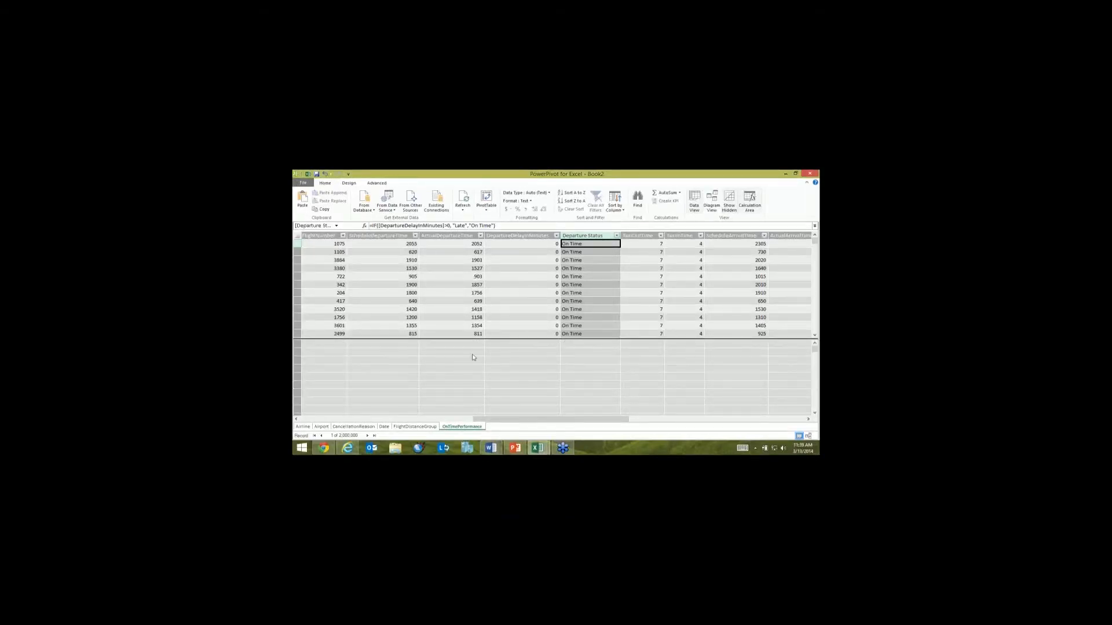
click(472, 354)
click(528, 369)
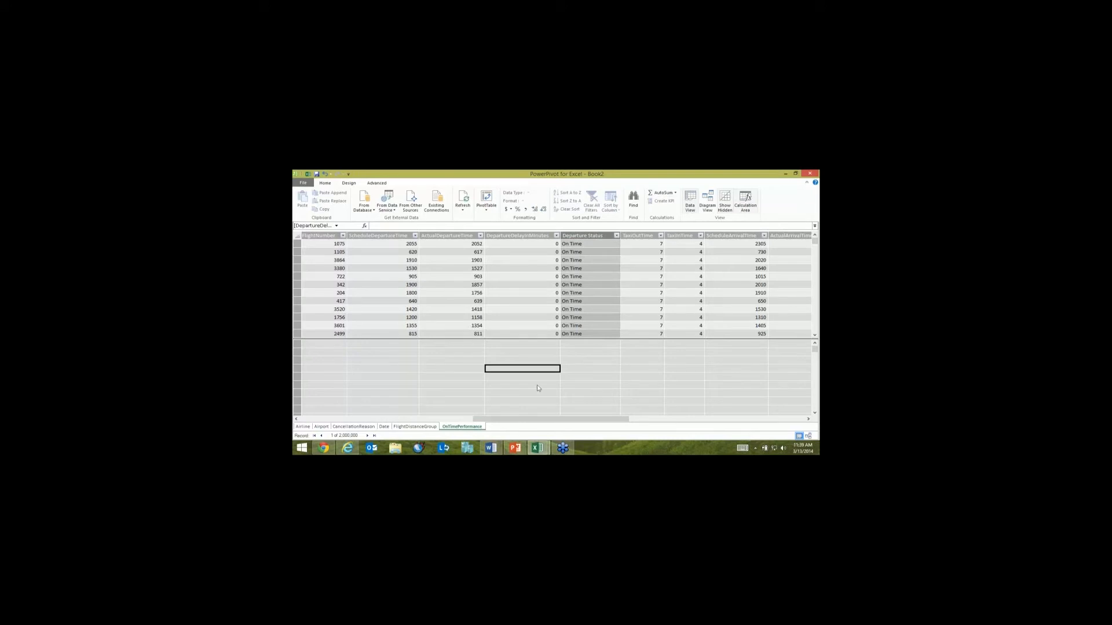
Step: Add the measure Number of Flights:=COUNTA([DimAirlineKey]) in the calculation area beneath the ActualDepartureTime column
click(457, 352)
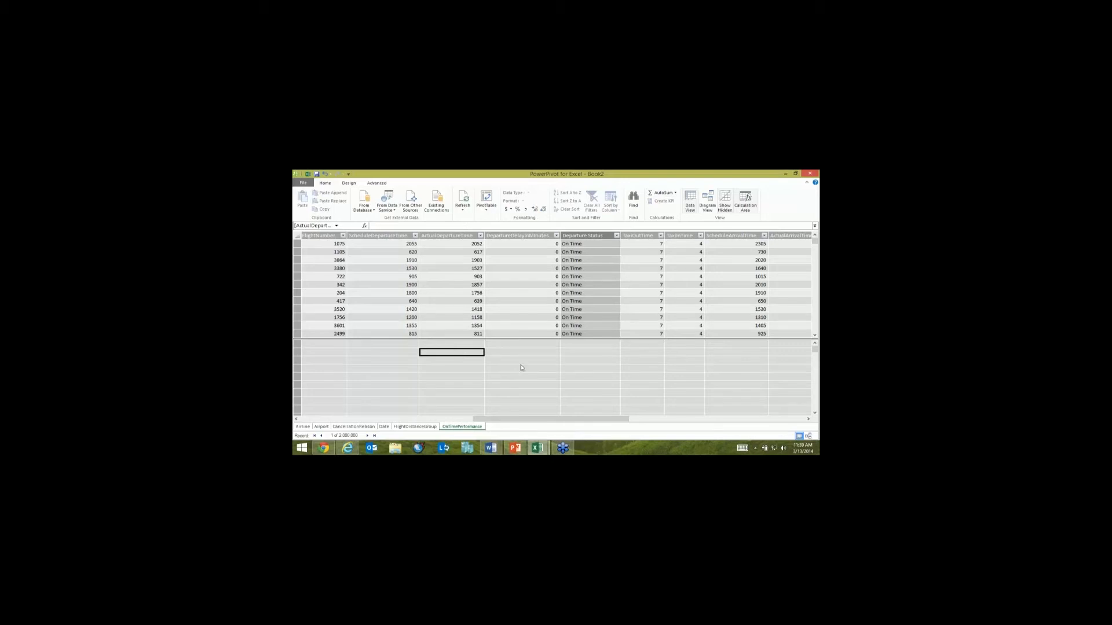
click(416, 359)
click(437, 359)
click(391, 226)
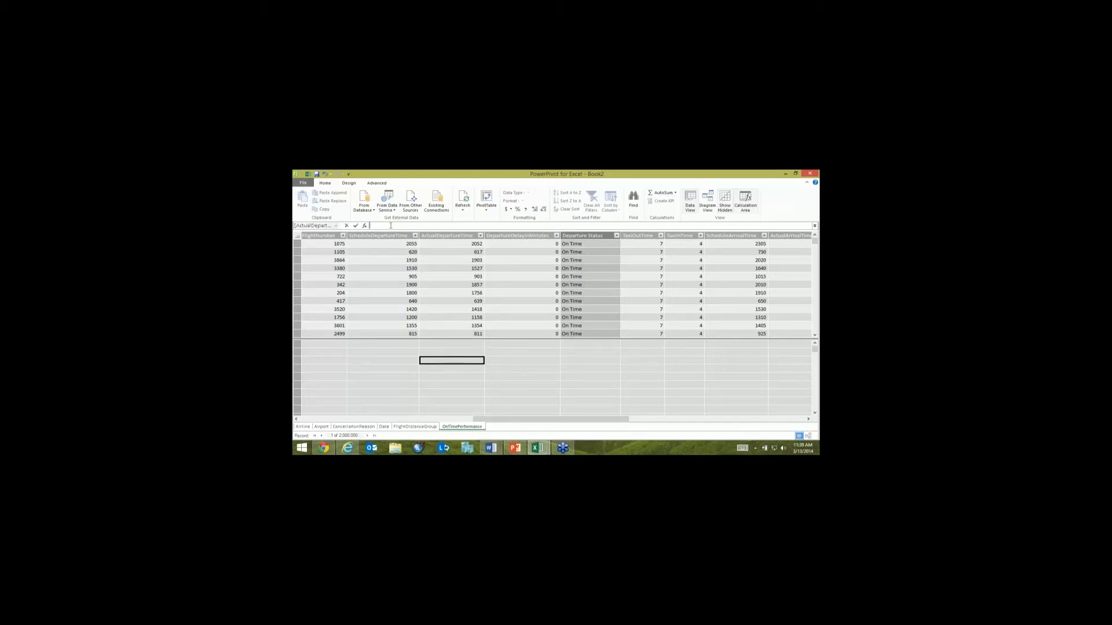
text(Number of Flights:=COUNTA([DimAirlineKey]))
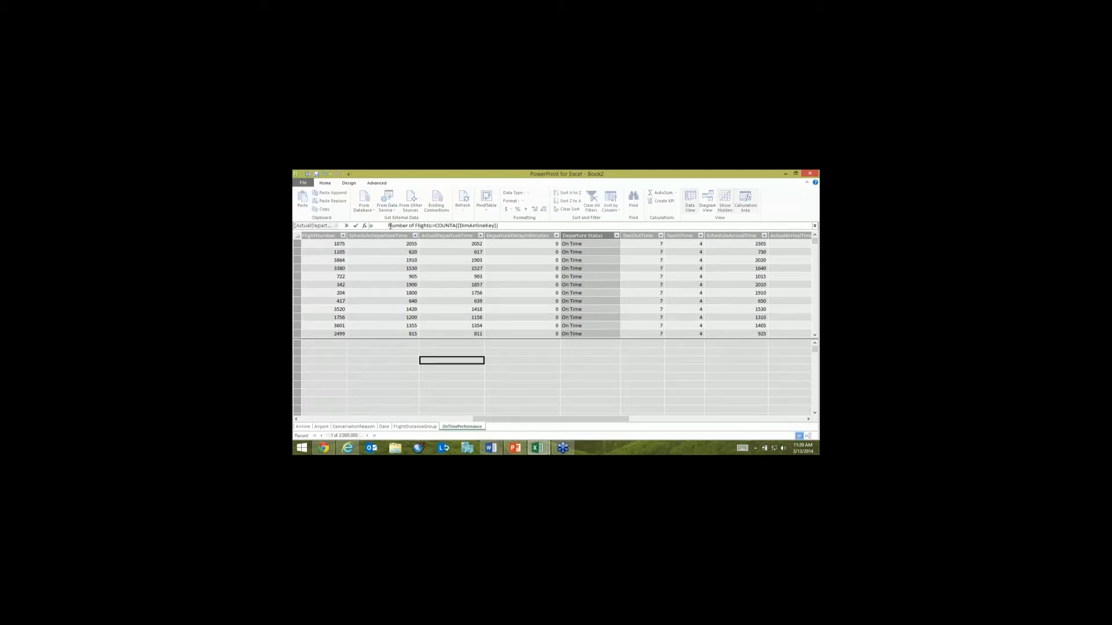
key(Delete)
key(Delete)
key(Return)
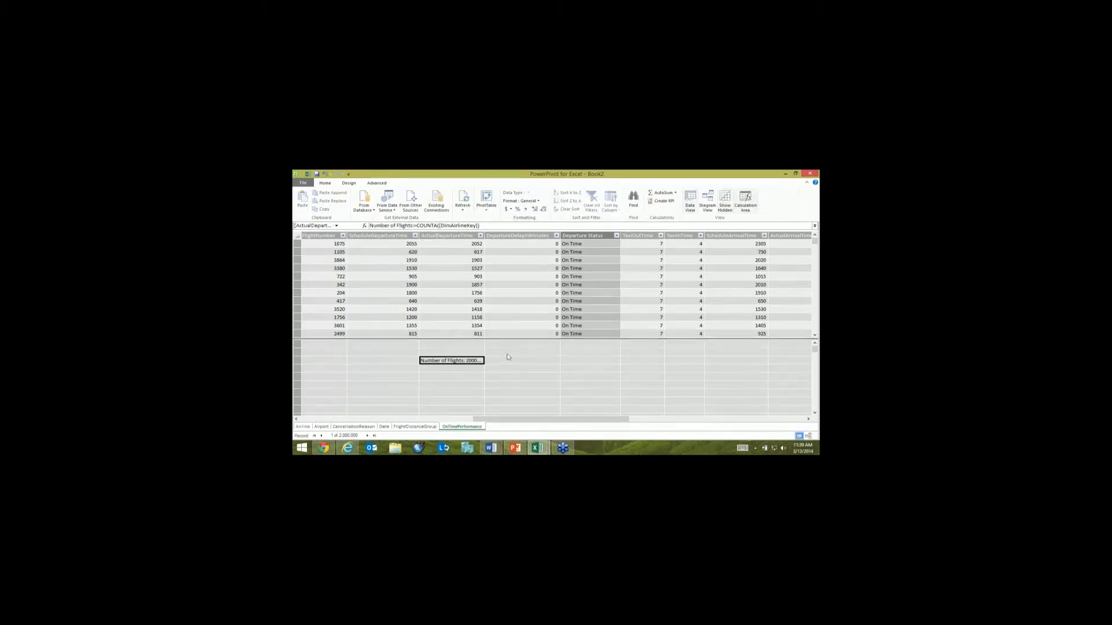
Step: Widen the ActualDepartureTime column and format the Number of Flights measure as a whole number with thousands separators
drag(527, 238, 527, 237)
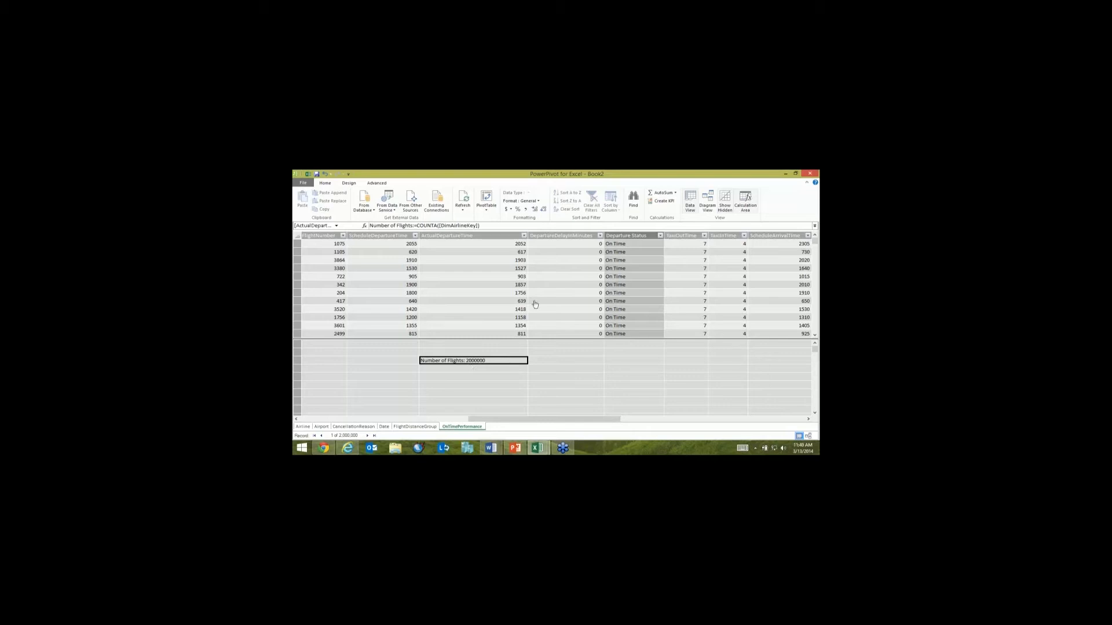
click(538, 201)
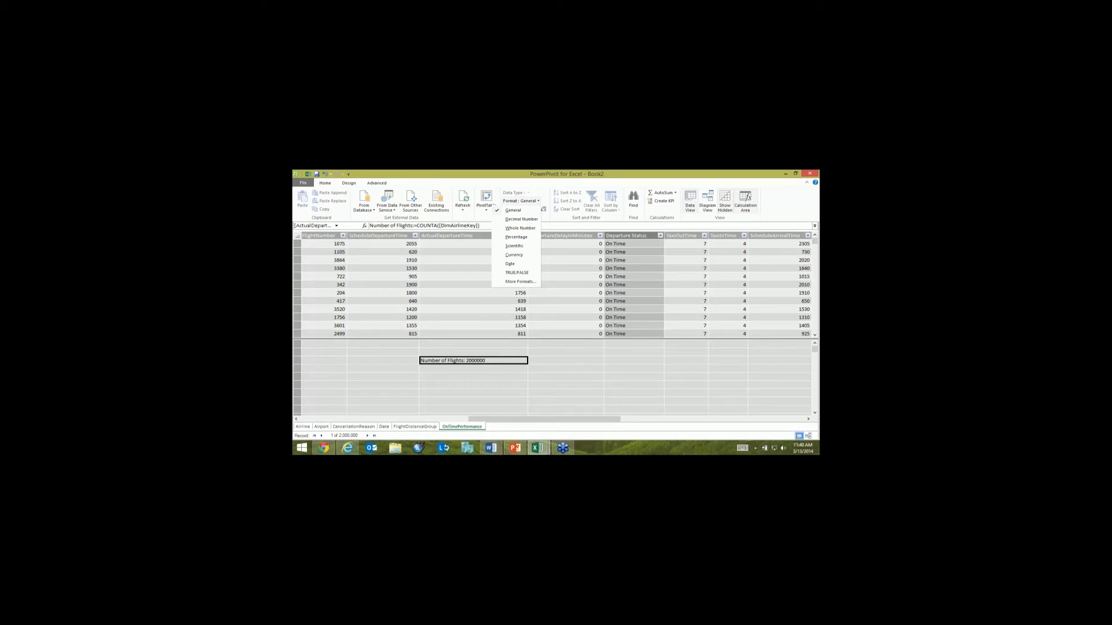
click(520, 228)
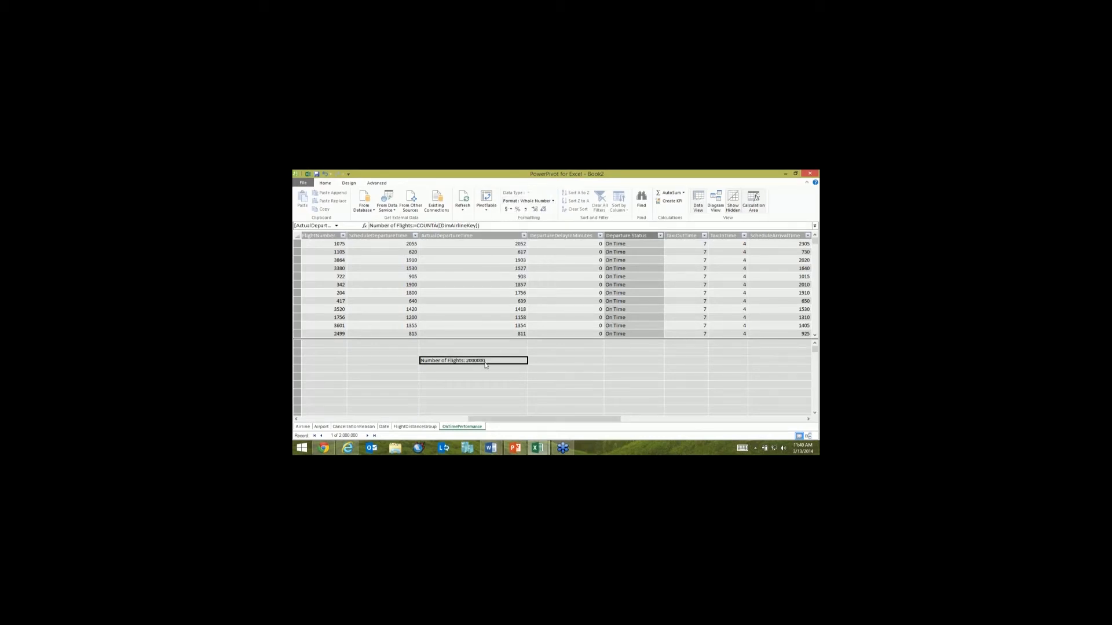
click(545, 212)
Step: Below Number of Flights, add the measure On Time Flights:=CALCULATE([Number of Flights],'OnTimePerformance'[Departure Status]="On Time")
key(alt+Tab)
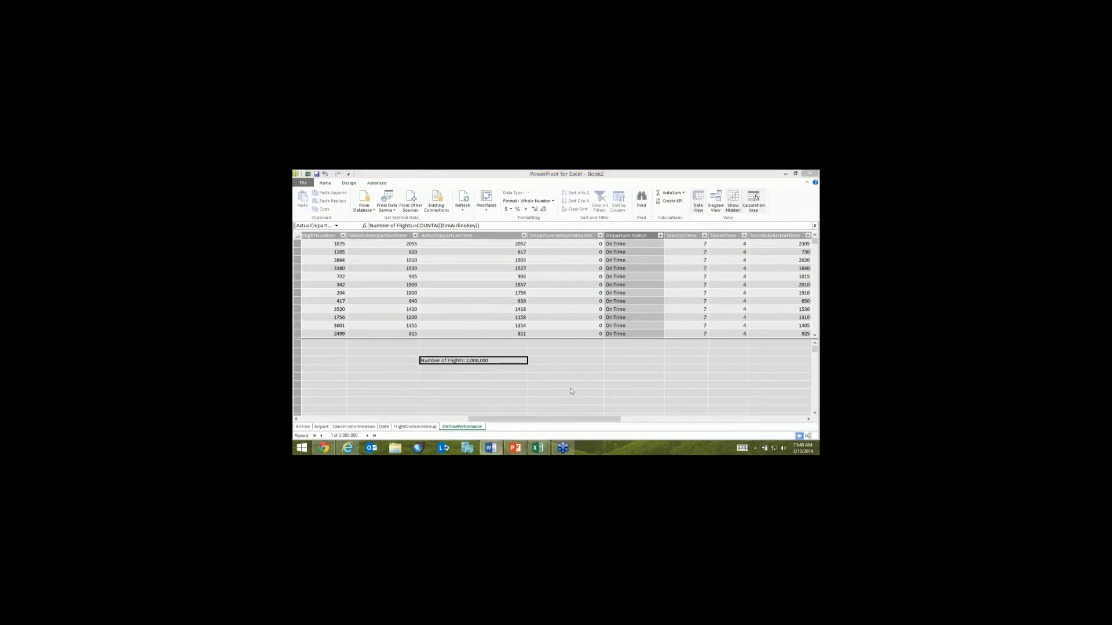
click(489, 371)
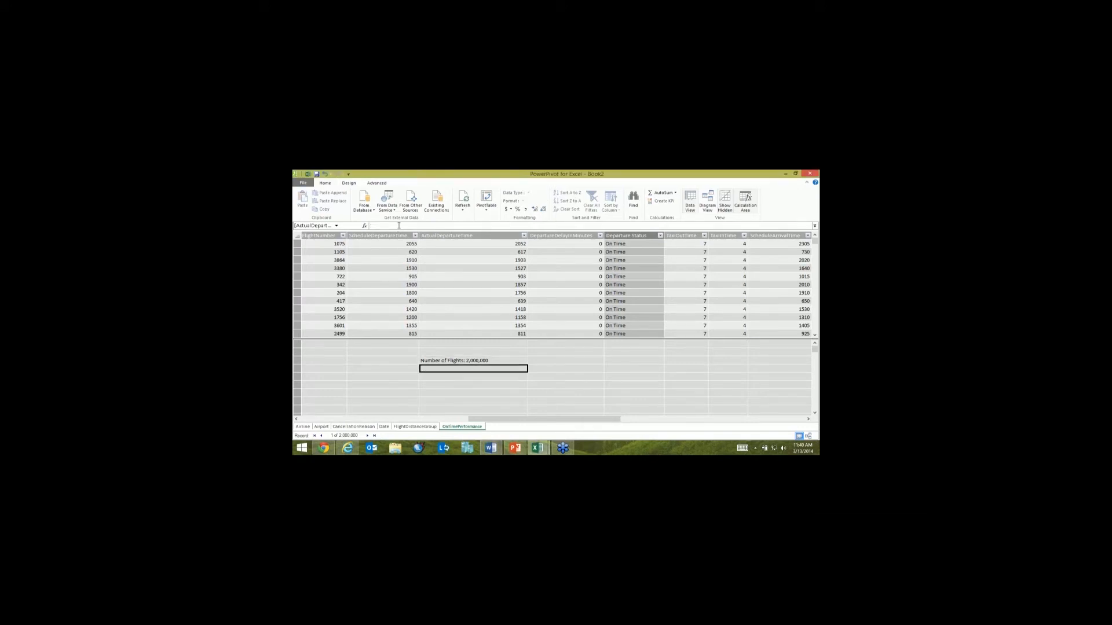
click(398, 225)
text(On Time Flights:=CALCULATE([Number of Flights],'OnTimePerformance'[Departure Status]="On Time"))
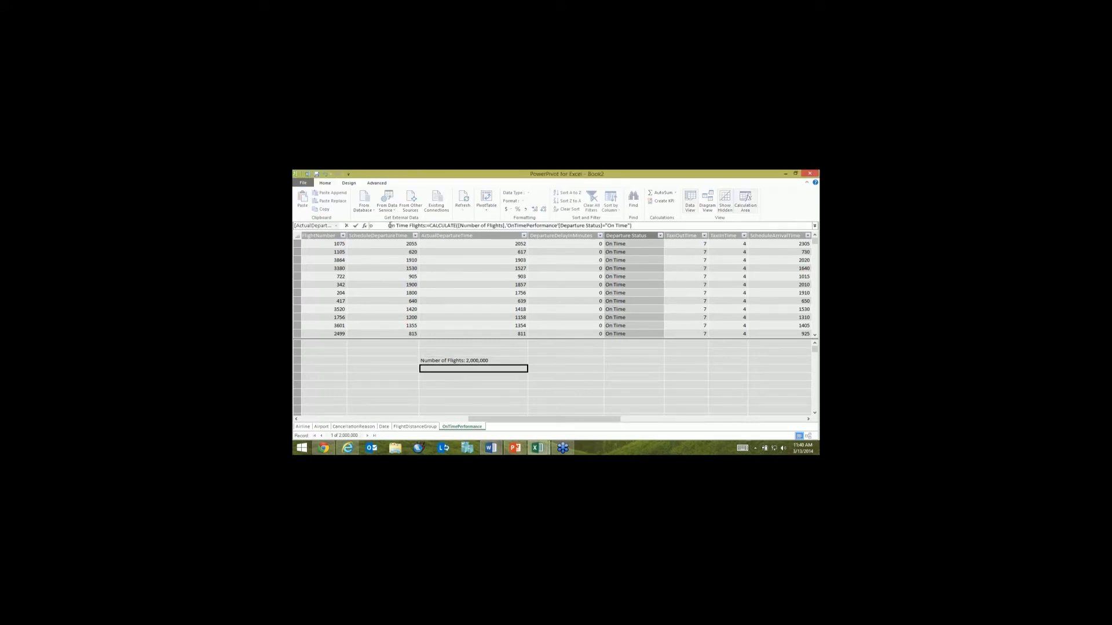
key(BackSpace)
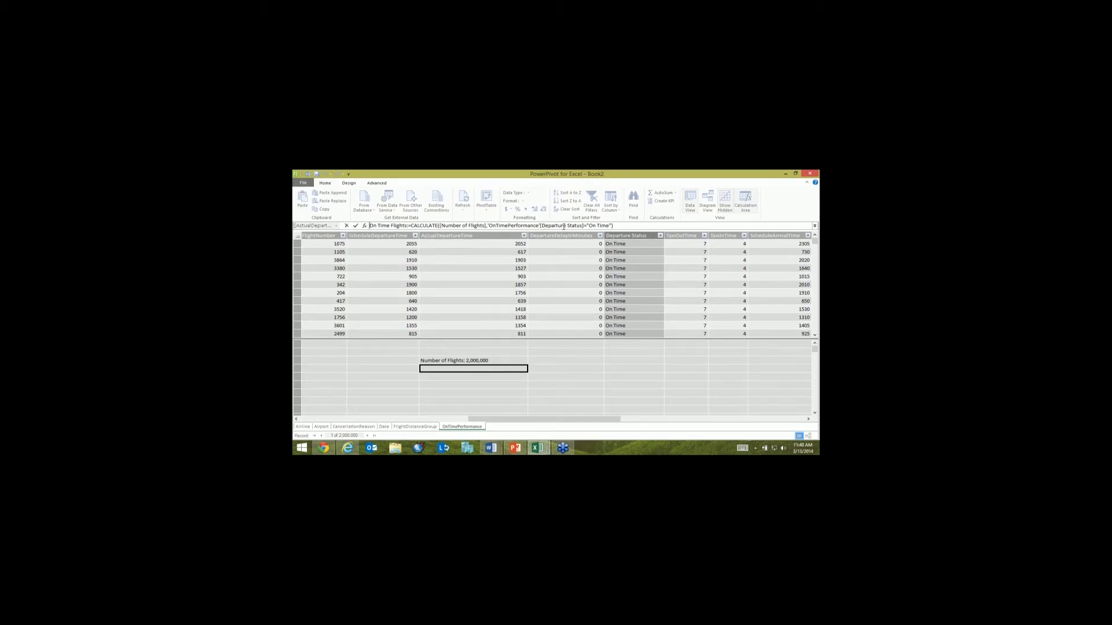
key(Return)
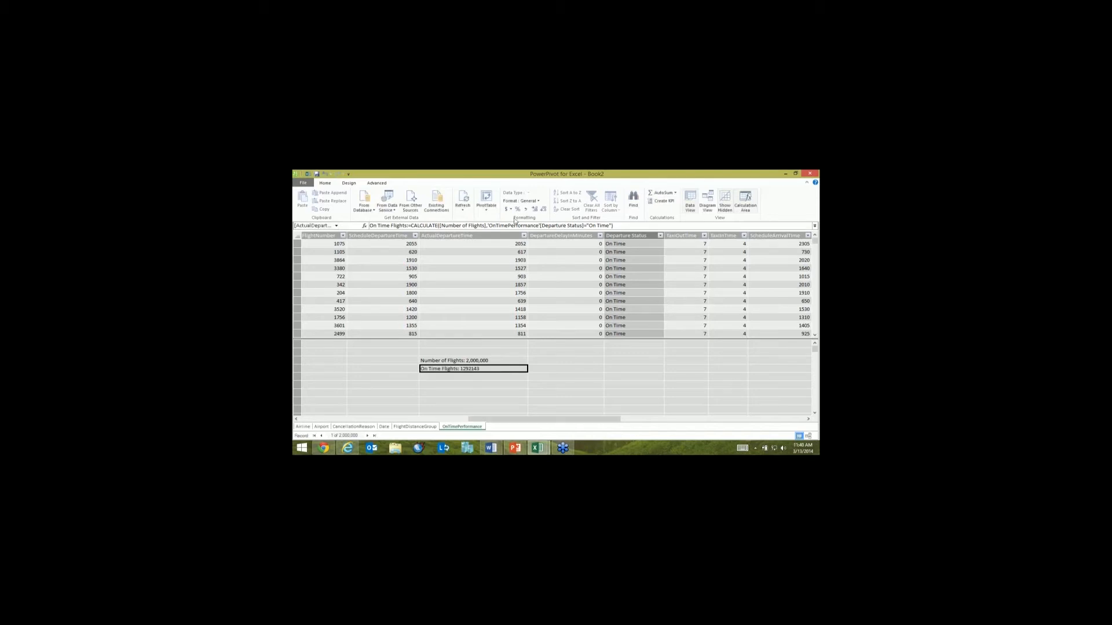
Step: Format the On Time Flights measure as a whole number with thousands separators
click(521, 201)
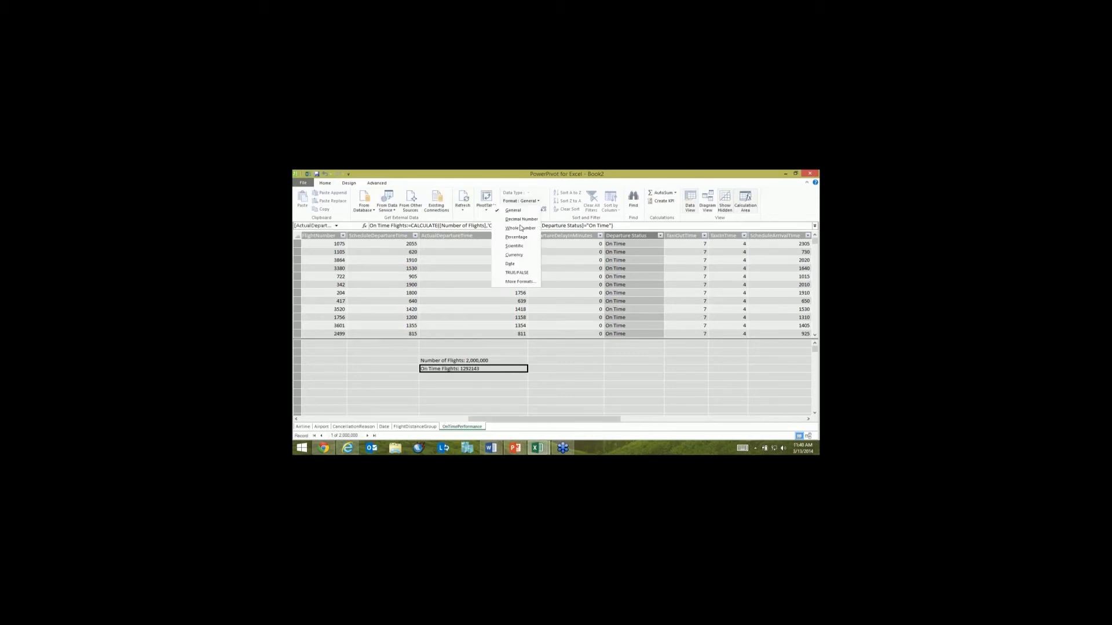
click(520, 229)
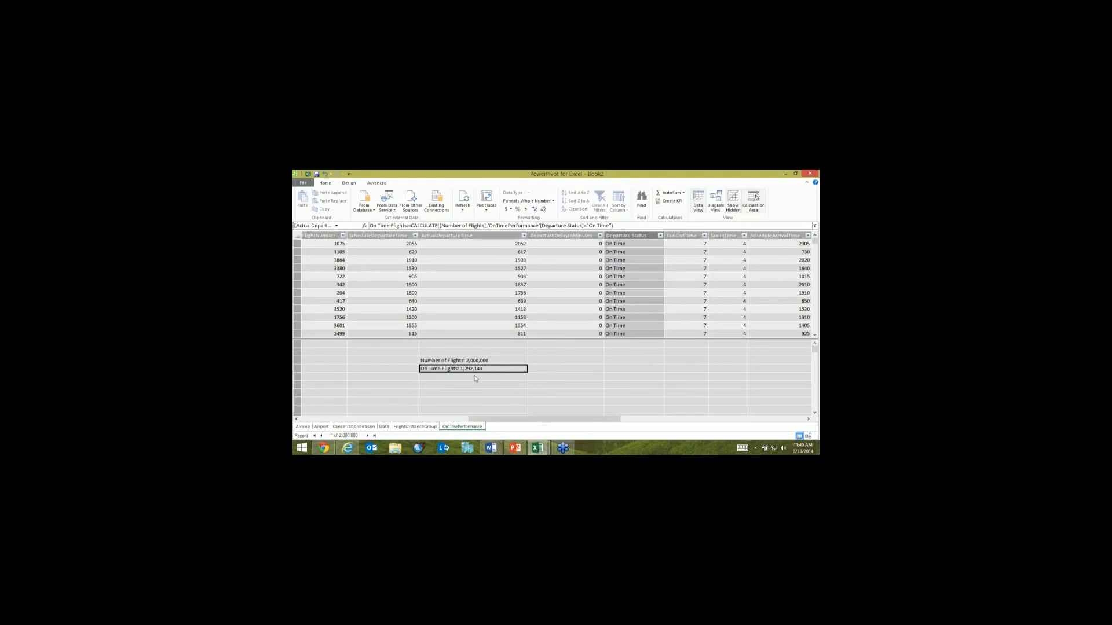
click(532, 346)
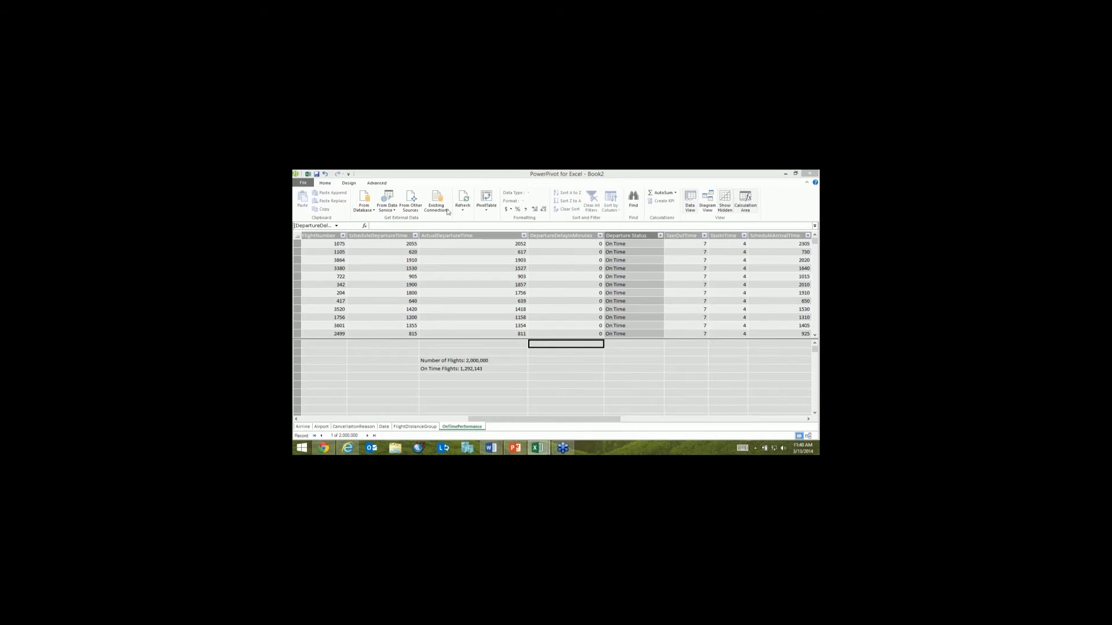
Step: Create a PivotTable from the Power Pivot data model on a new worksheet
click(485, 208)
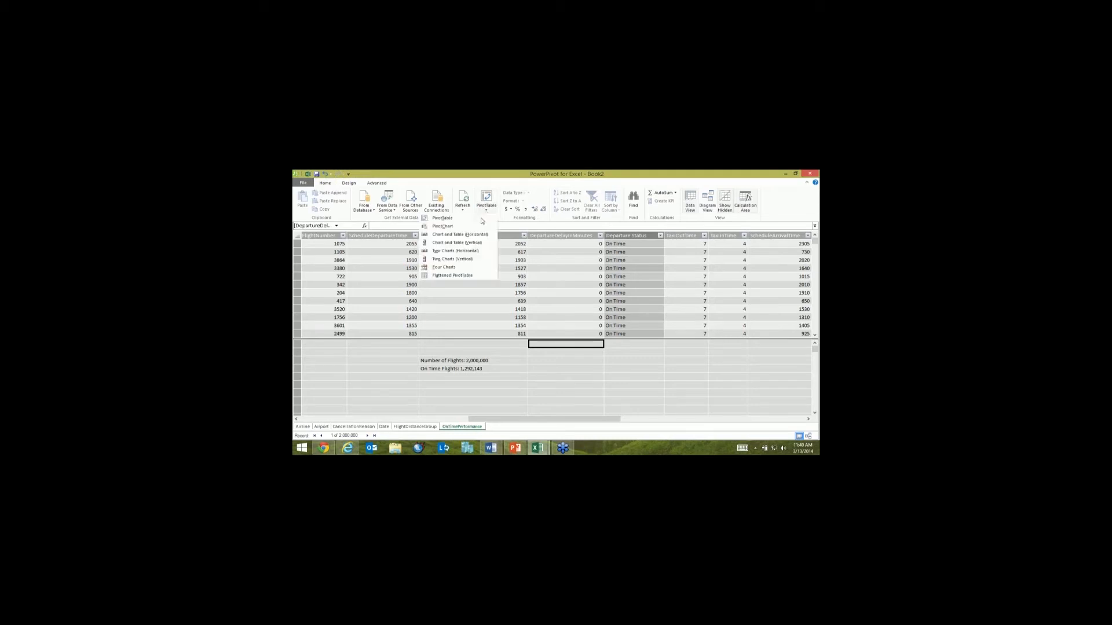
click(480, 219)
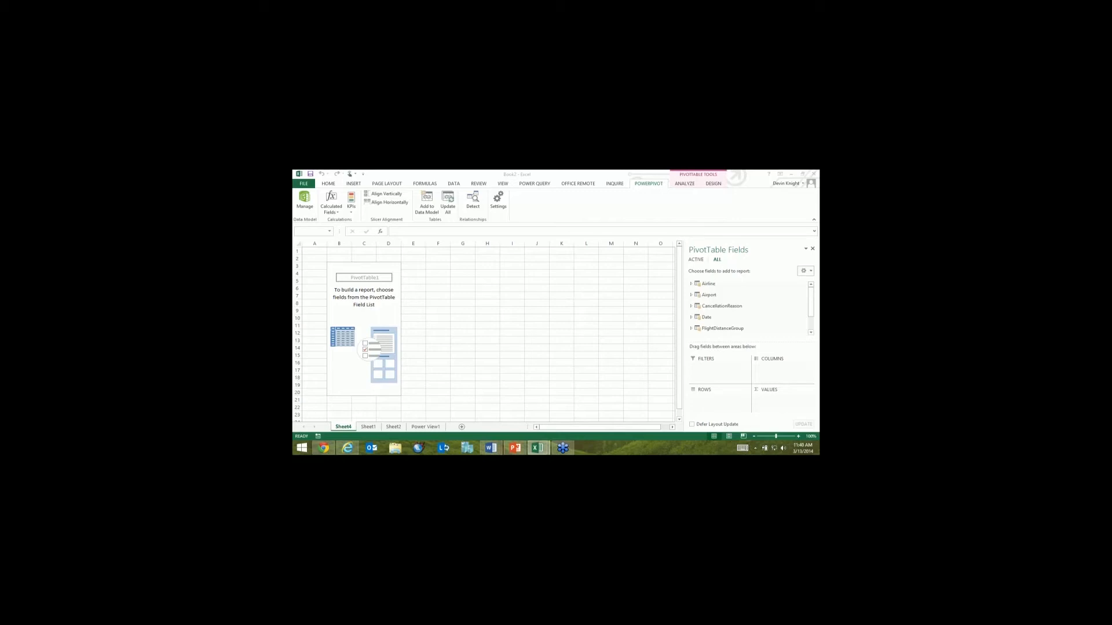
click(700, 330)
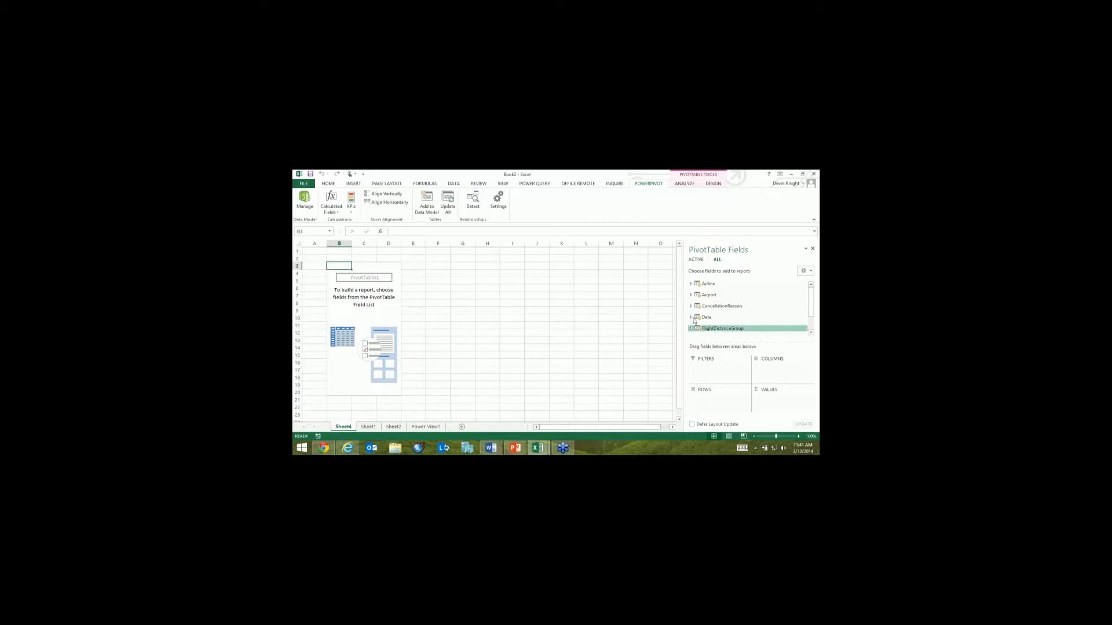
Step: Add the Number of Flights and On Time Flights measures from the OnTimePerformance table to the PivotTable values
click(811, 326)
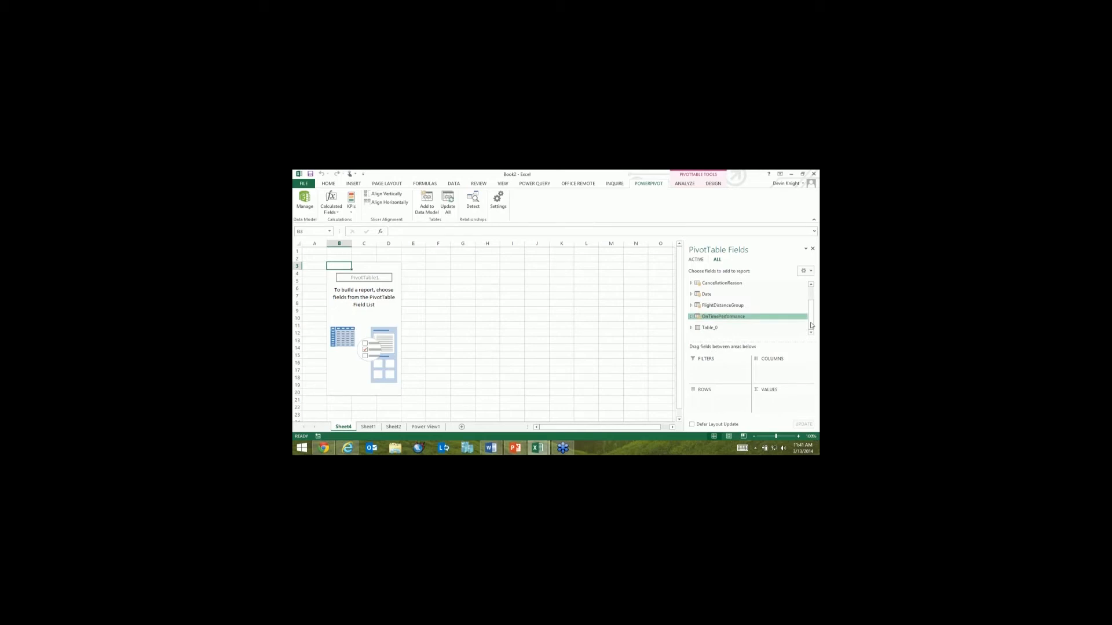
click(690, 316)
scroll(704, 312, down, 5)
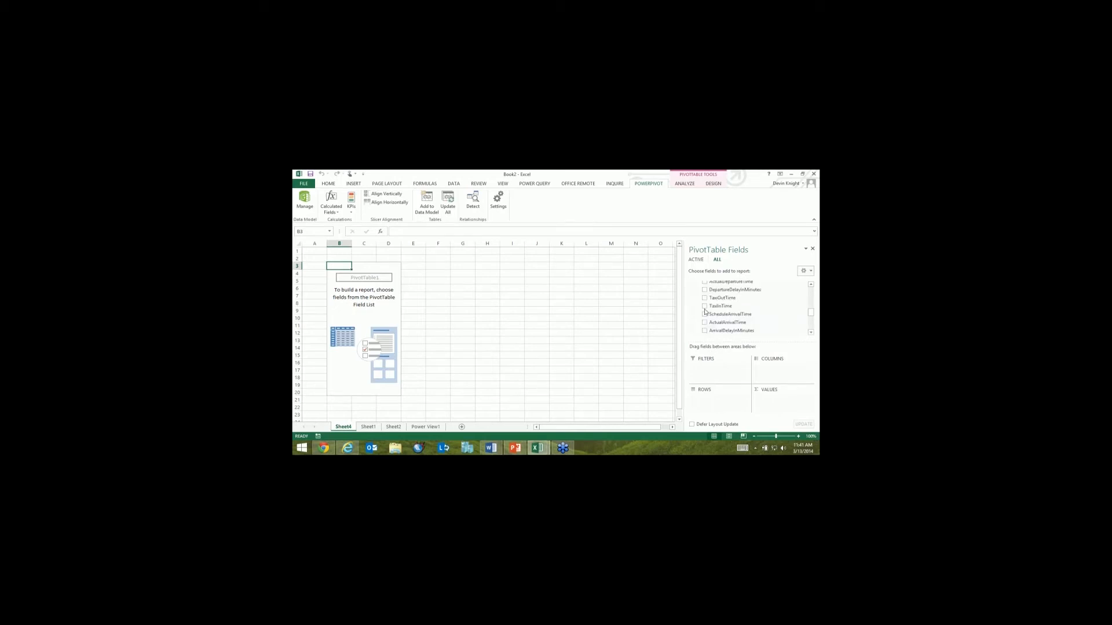
scroll(705, 312, down, 5)
click(705, 307)
click(704, 315)
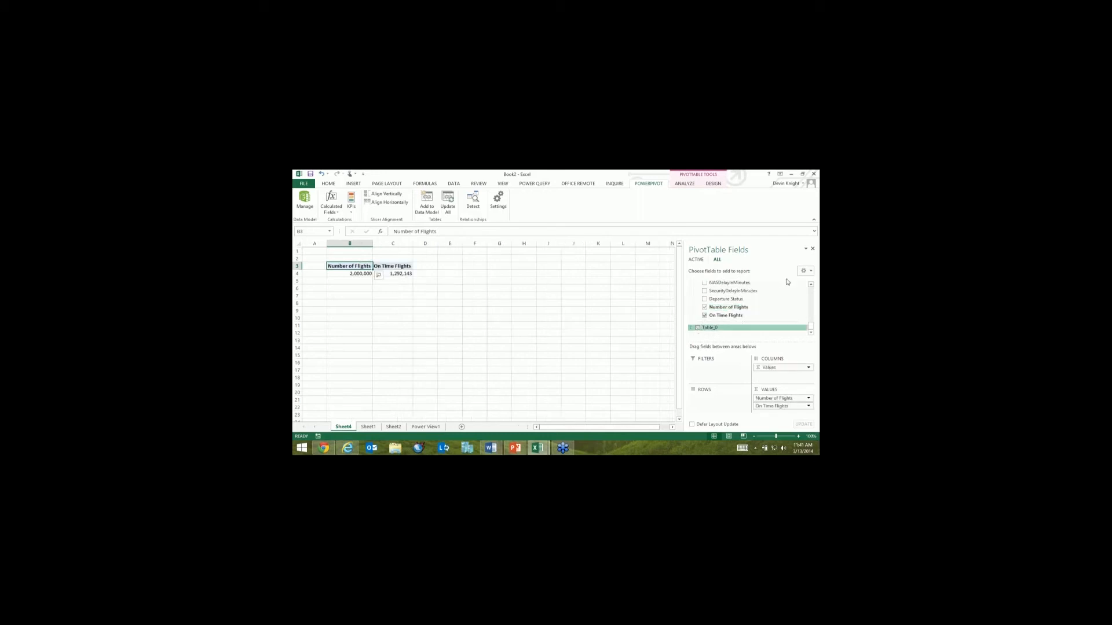
Step: Add CalendarYear from the Date table to the PivotTable rows
scroll(811, 316, up, 1)
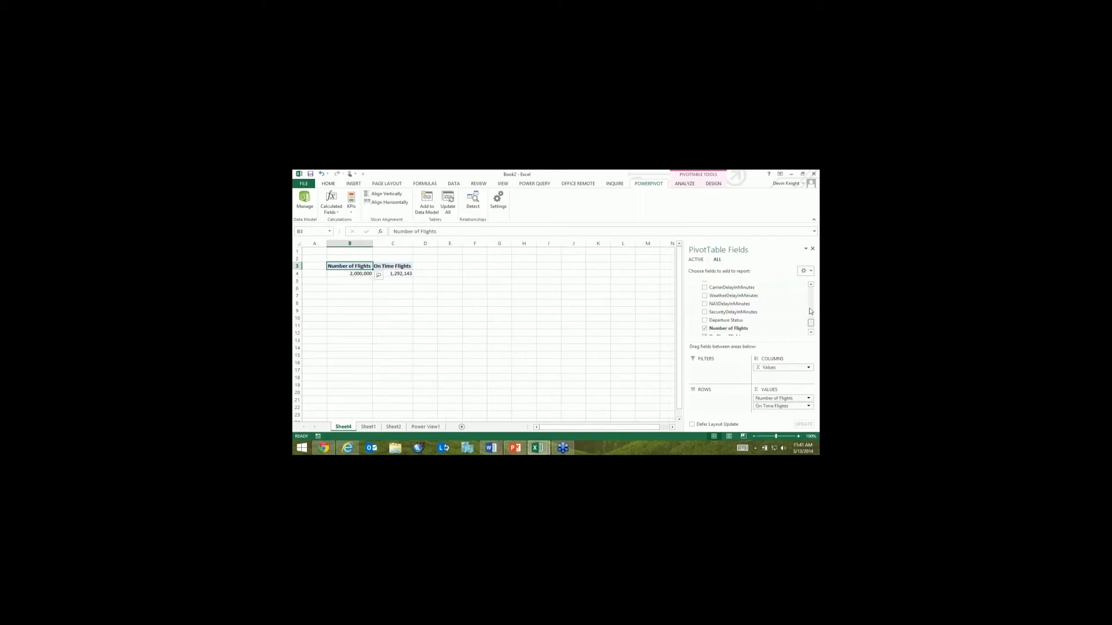
scroll(704, 304, up, 3)
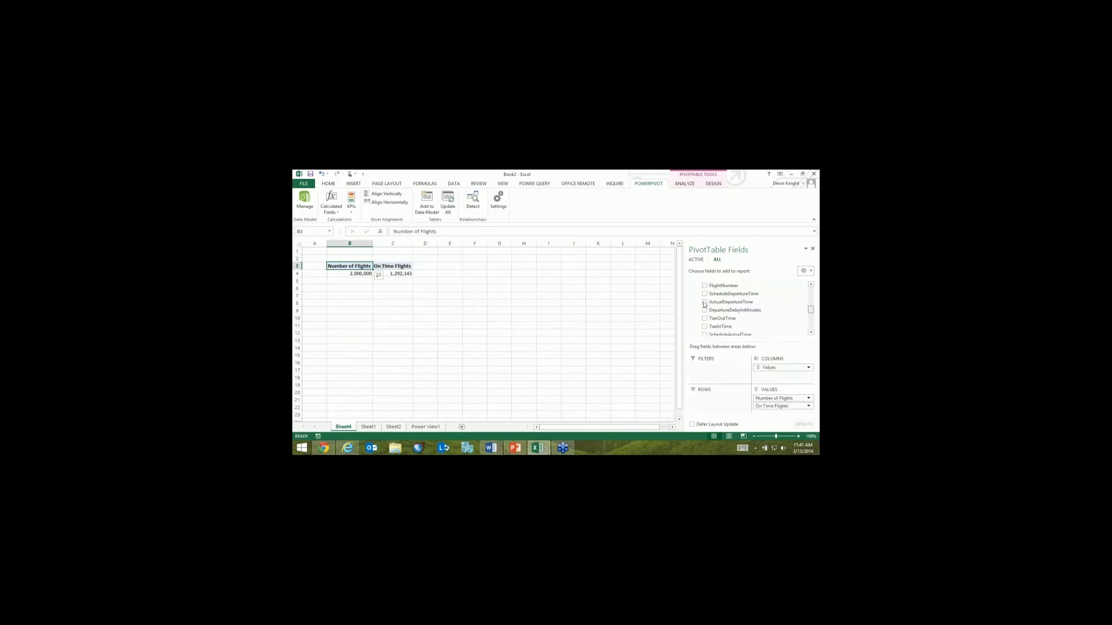
scroll(704, 305, up, 5)
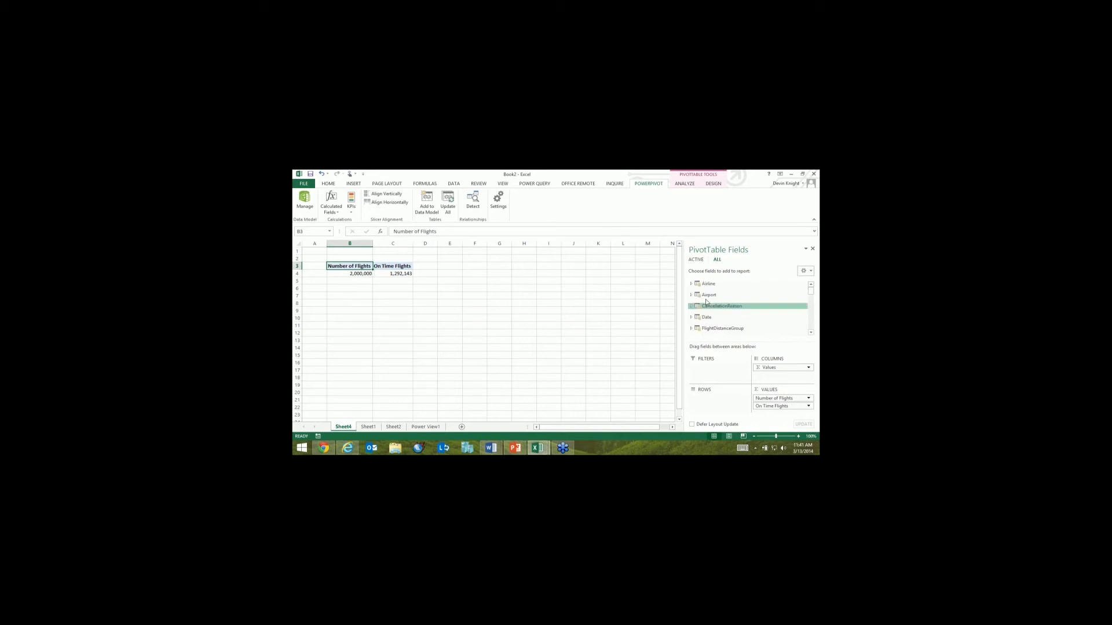
click(706, 317)
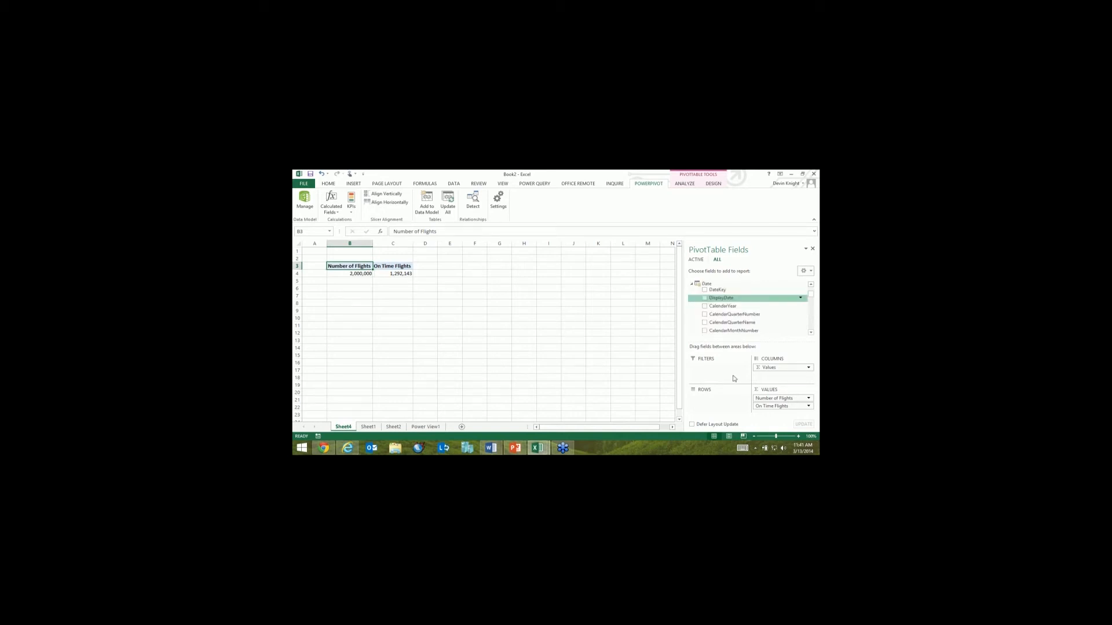
click(811, 410)
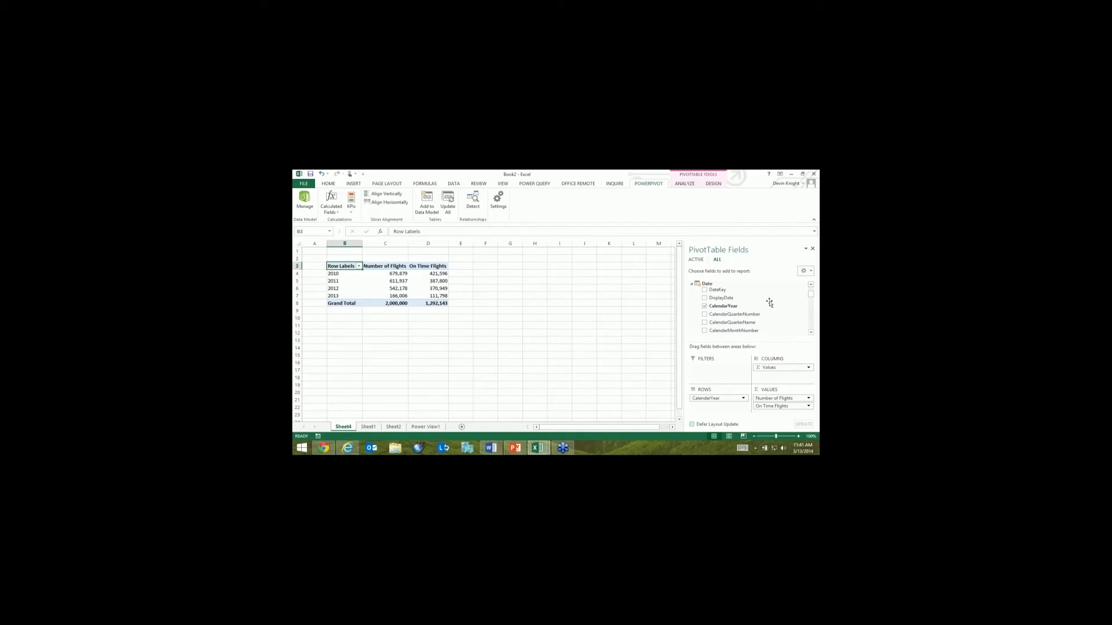
Step: Add the Airport table's Country field to the rows beneath CalendarYear and look through the resulting breakdown
click(691, 284)
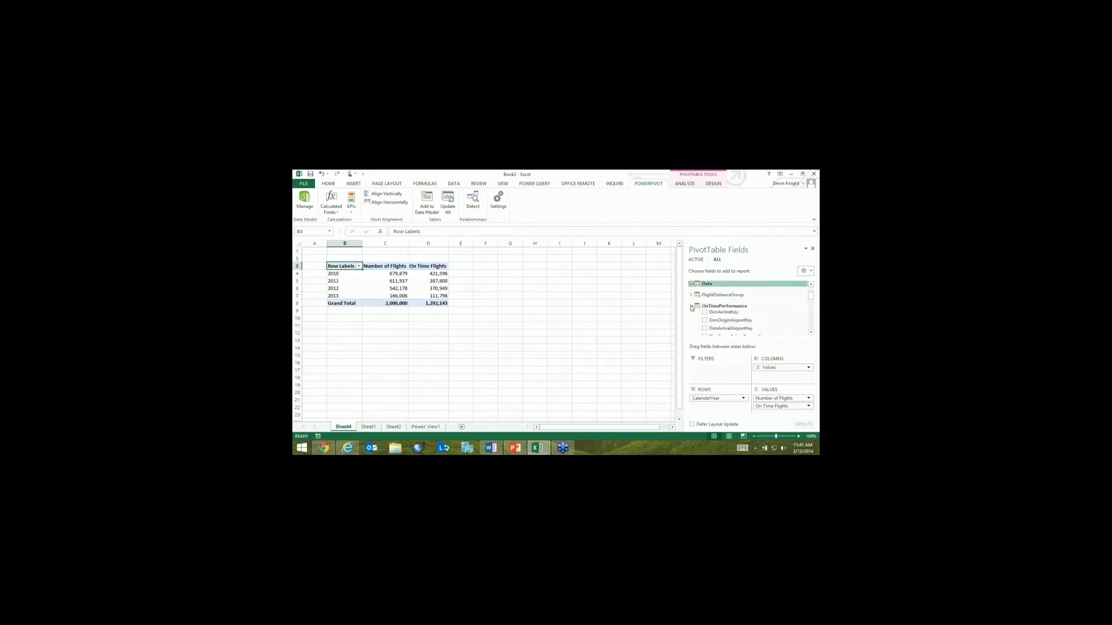
click(692, 307)
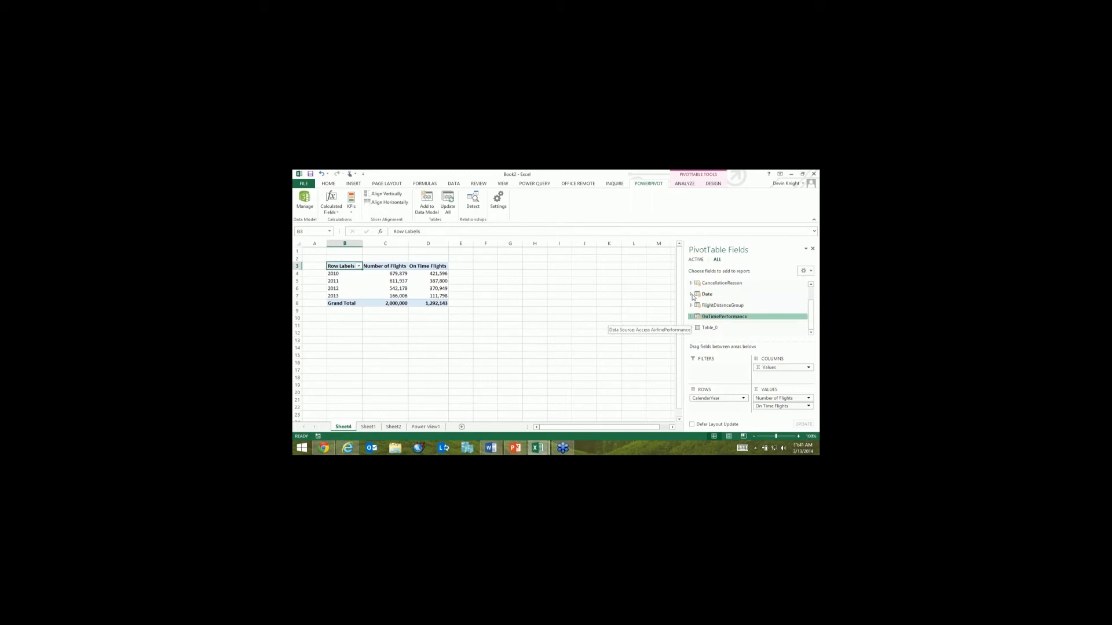
scroll(718, 316, up, 1)
click(691, 295)
click(699, 310)
scroll(727, 325, down, 1)
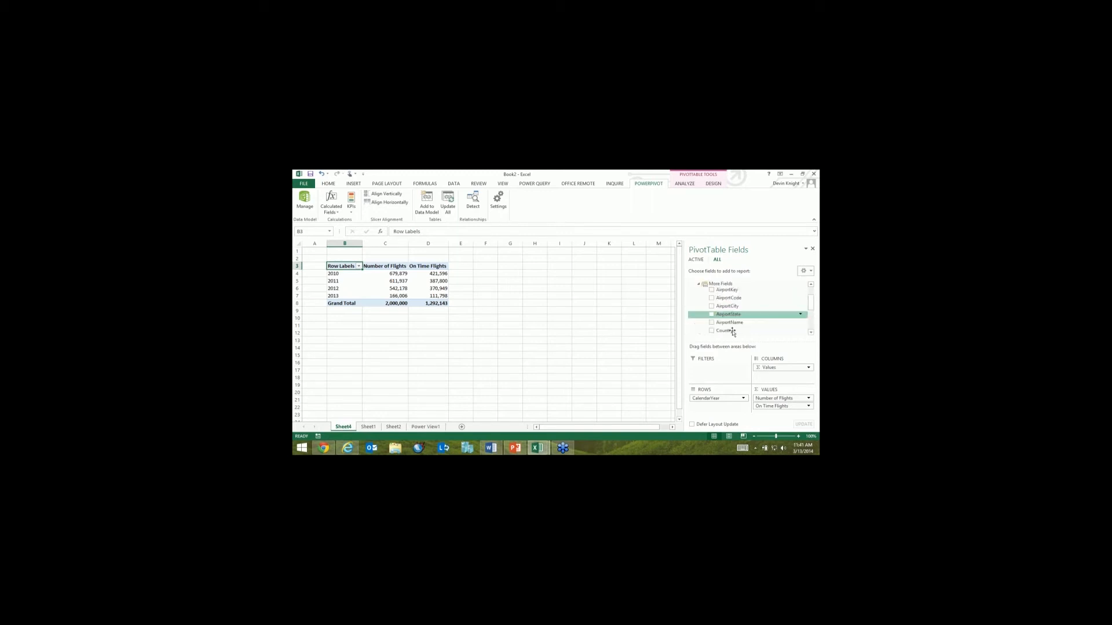
drag(731, 332, 726, 412)
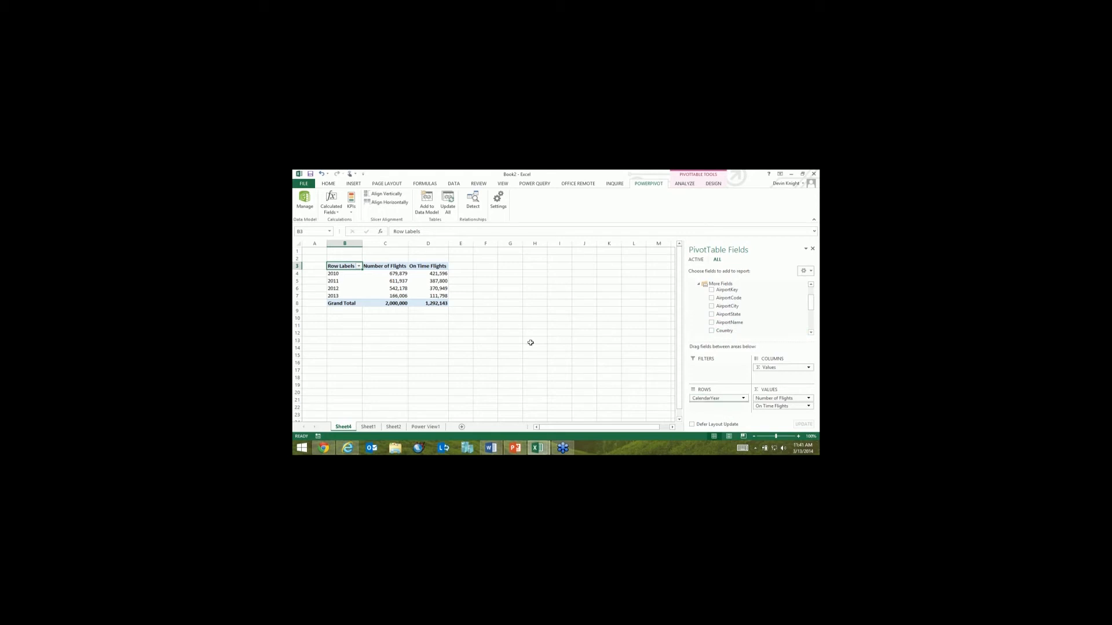
click(430, 335)
scroll(429, 335, down, 4)
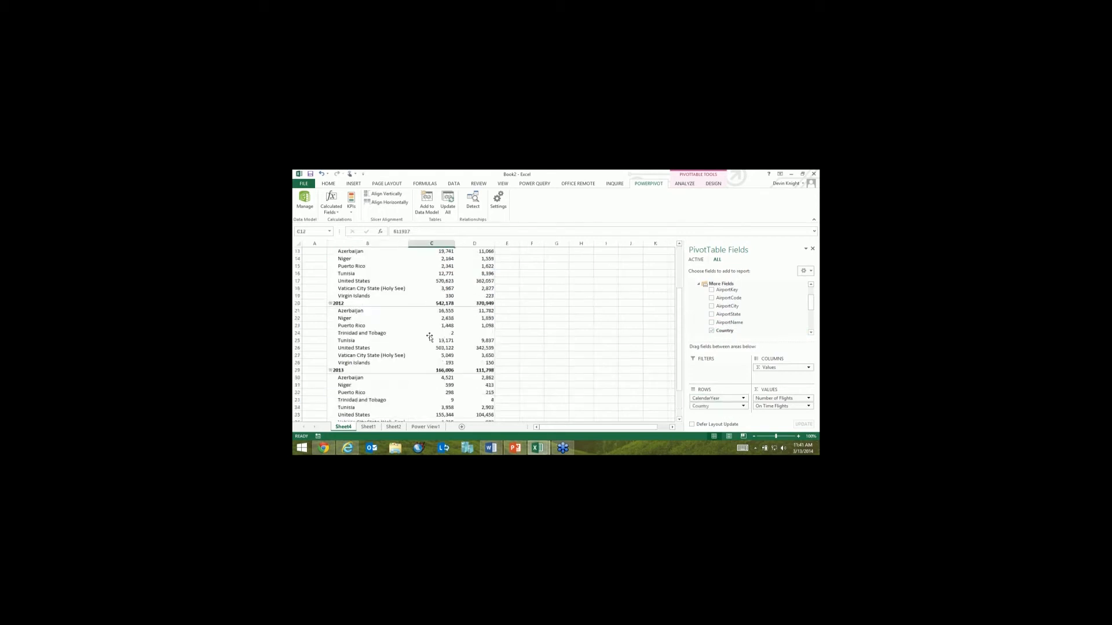
scroll(430, 335, up, 4)
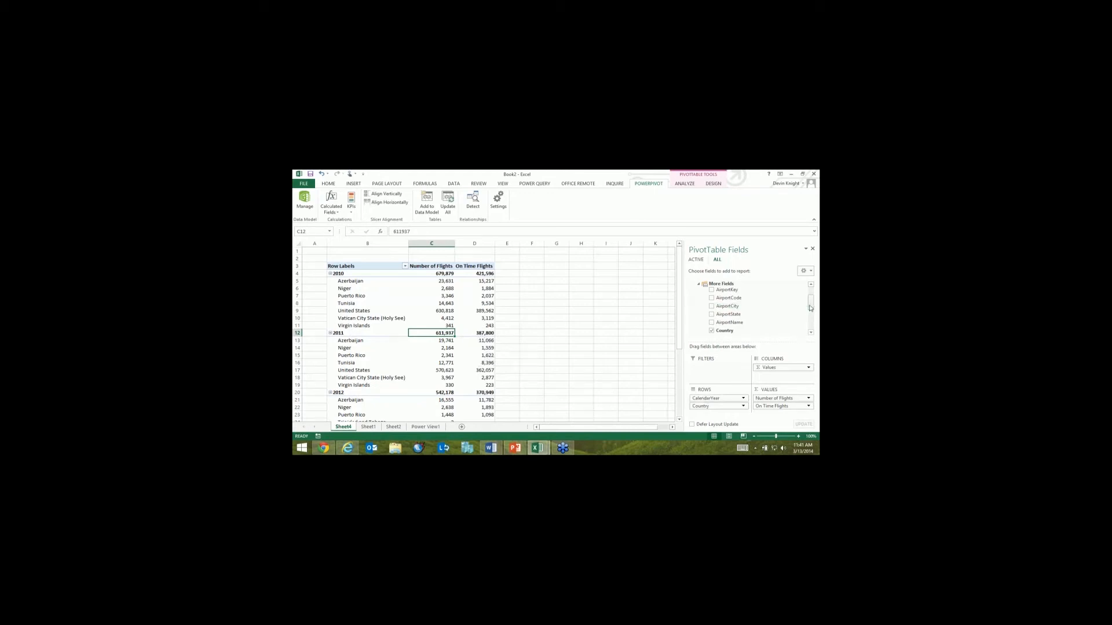
Step: Add the Airline table's AirlineLongName field to the PivotTable as a slicer
scroll(811, 317, down, 2)
drag(811, 321, 811, 327)
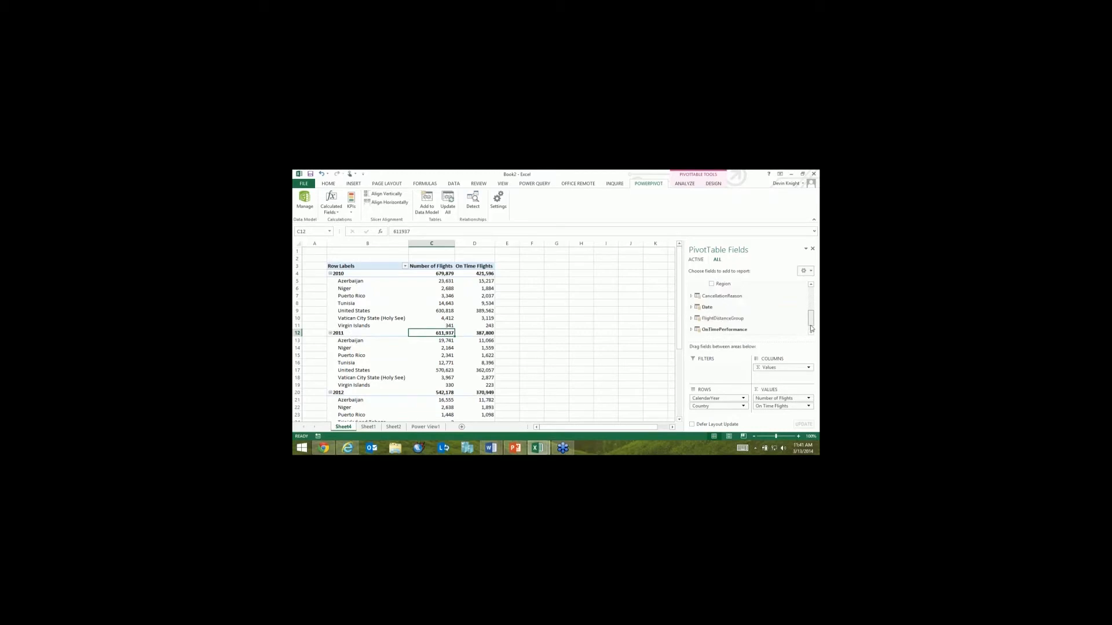
scroll(747, 307, up, 5)
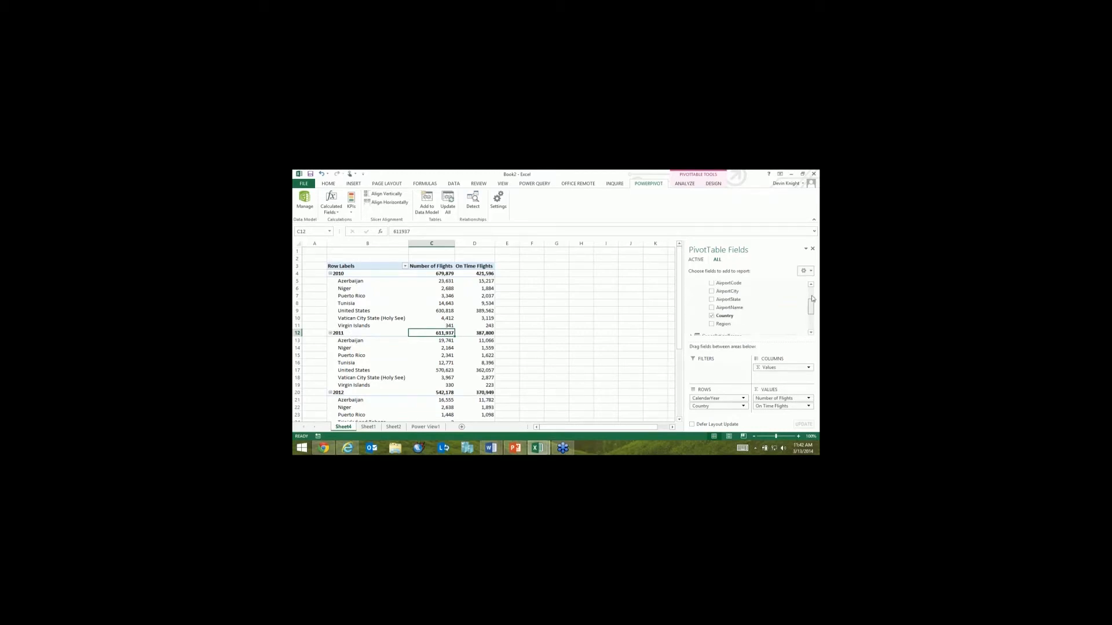
click(691, 284)
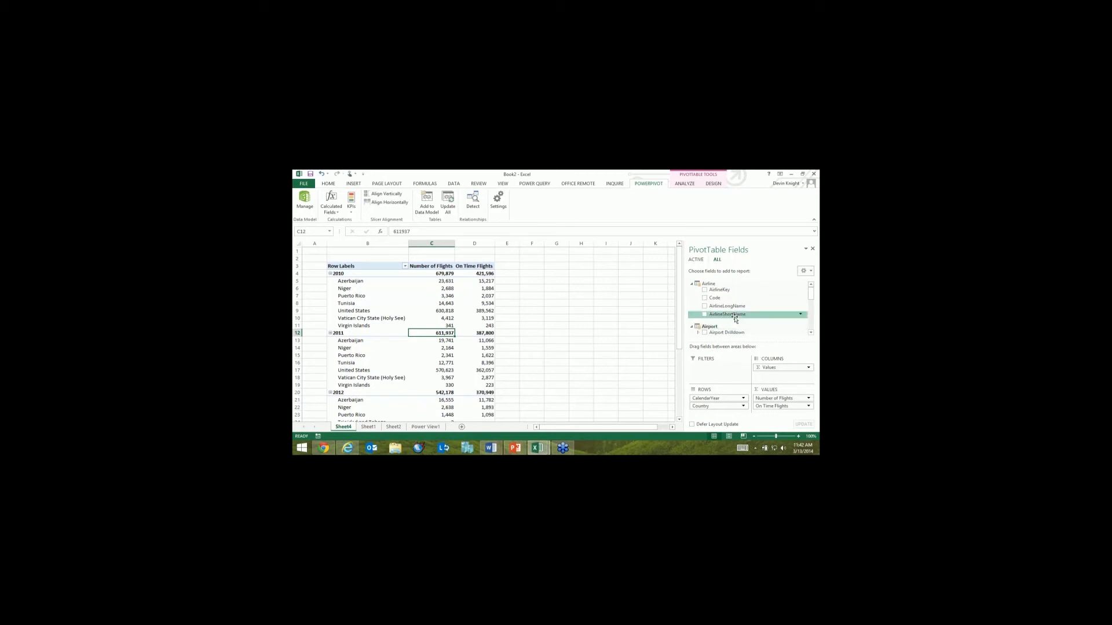
right_click(736, 307)
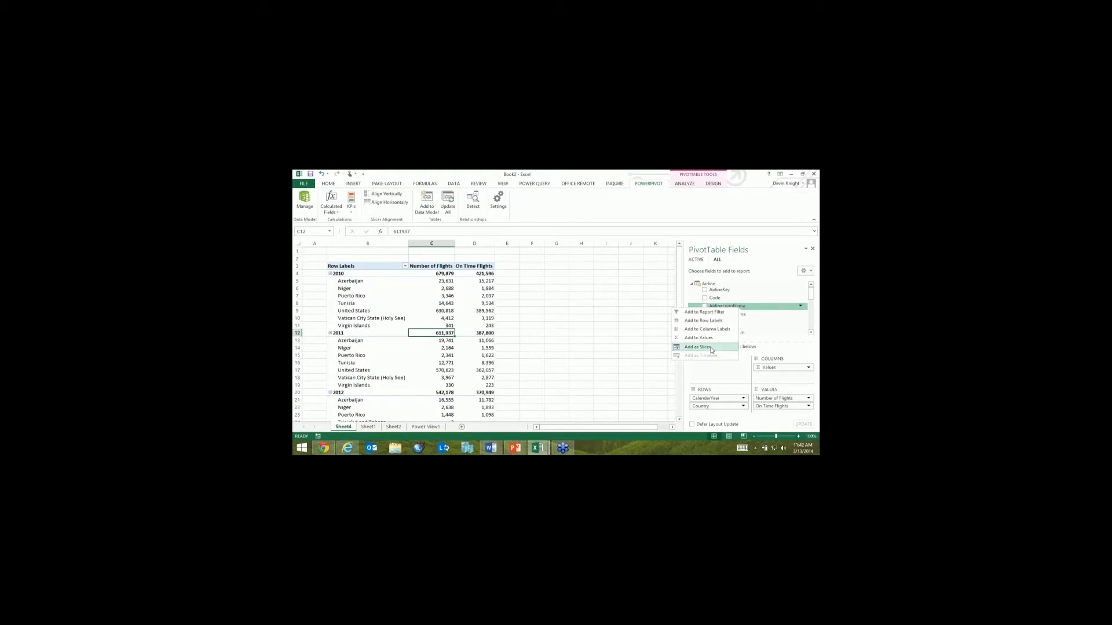
click(712, 348)
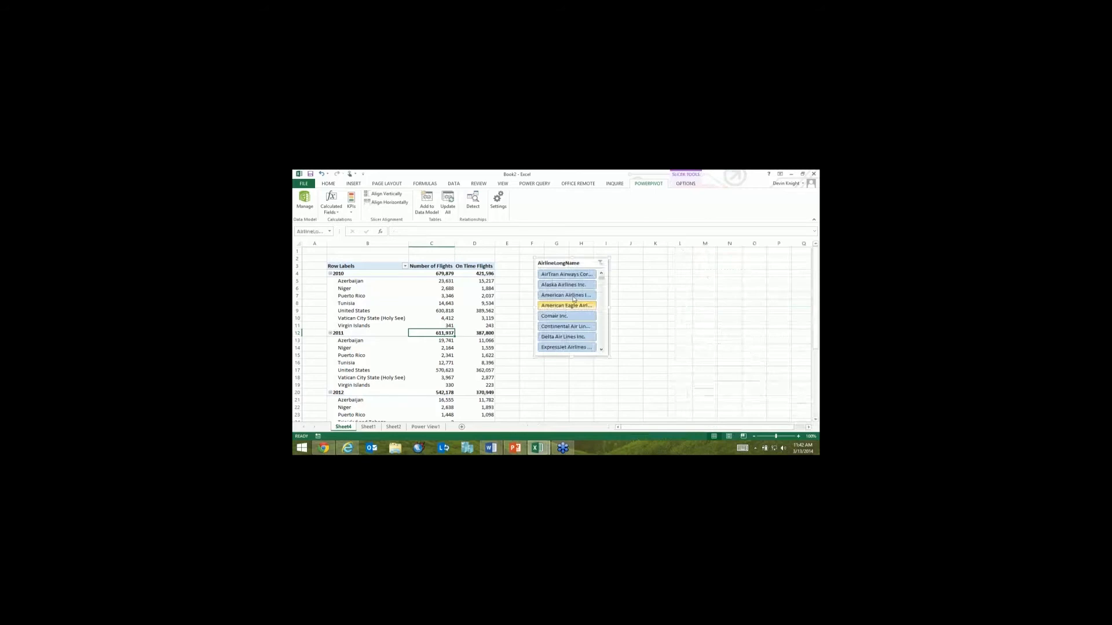
Step: Filter the PivotTable to American Airlines and Delta Air Lines with the AirlineLongName slicer, and clear that filter
drag(573, 275, 573, 295)
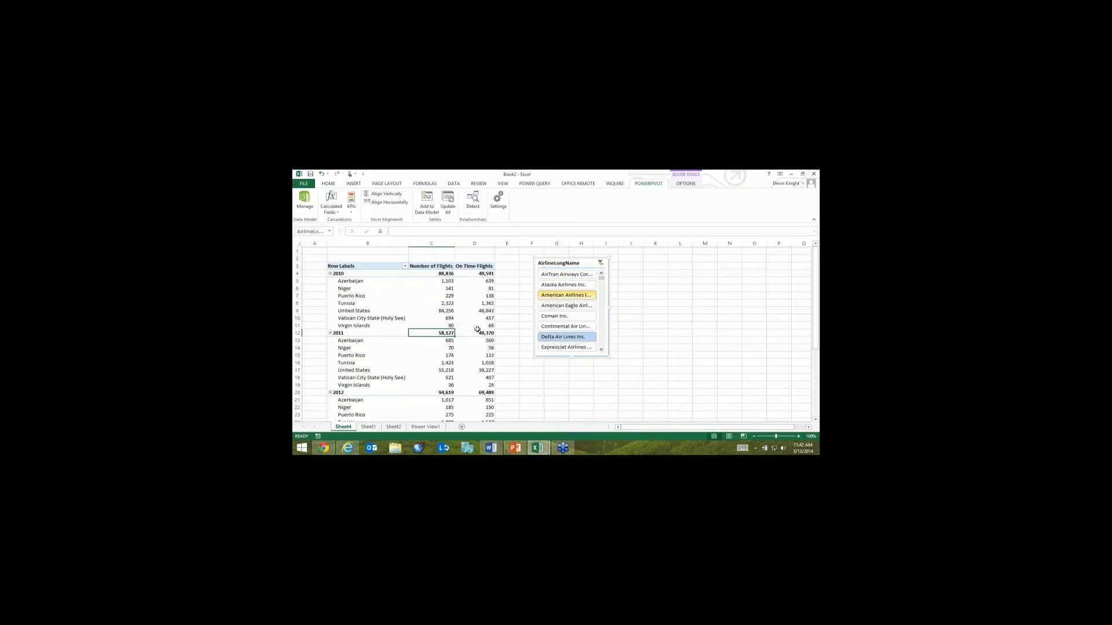
click(600, 263)
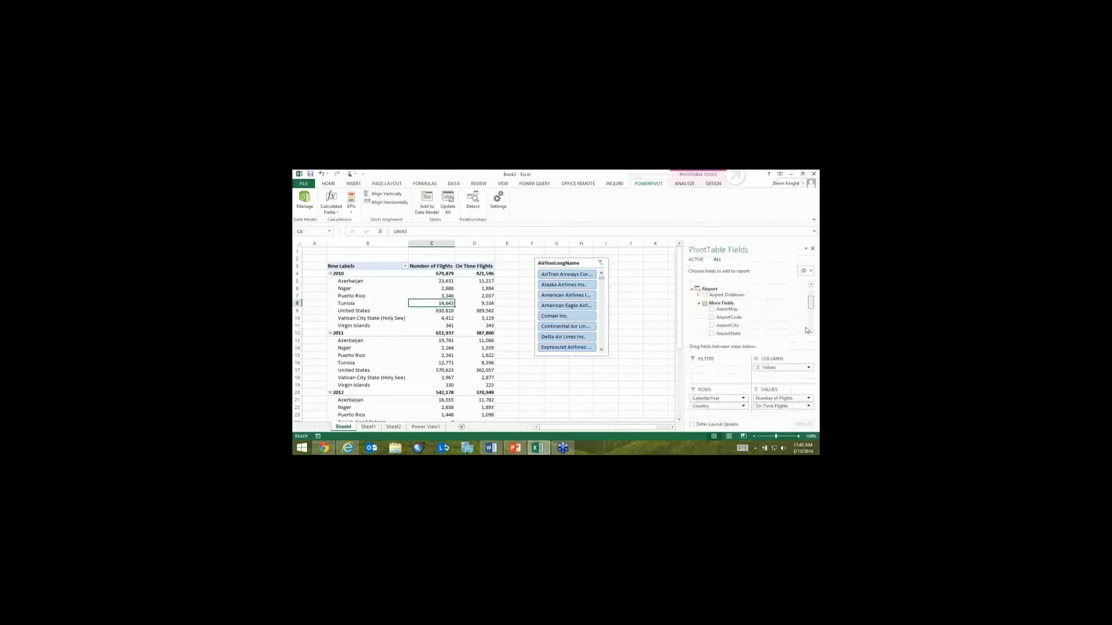
Step: Try to add the Date table's DisplayDate or DateKey field to the PivotTable as a timeline
scroll(807, 327, down, 5)
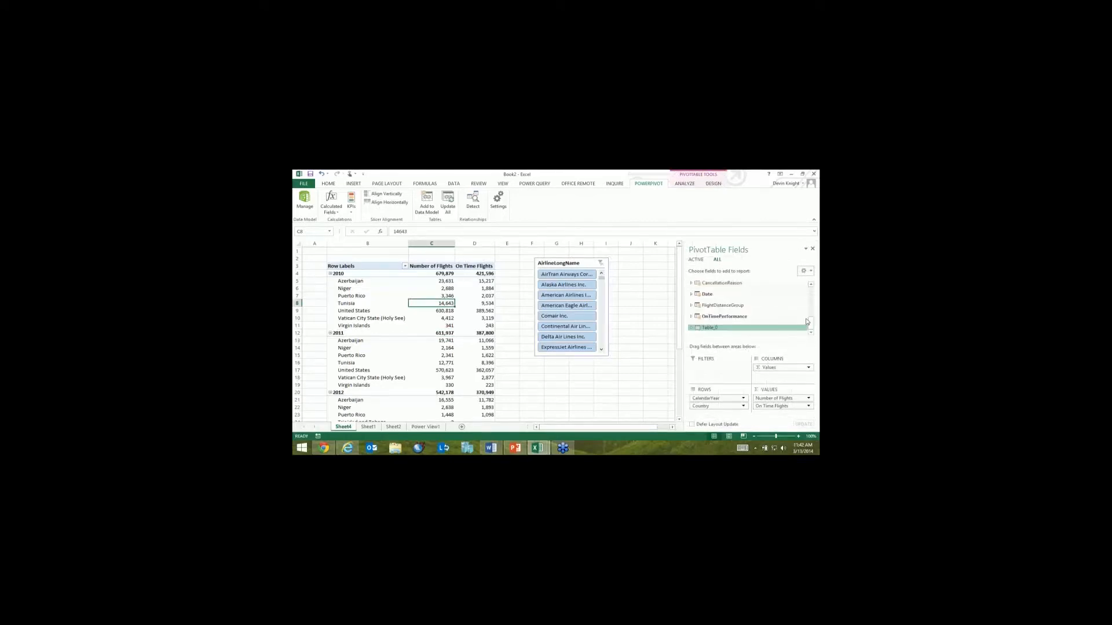
click(707, 294)
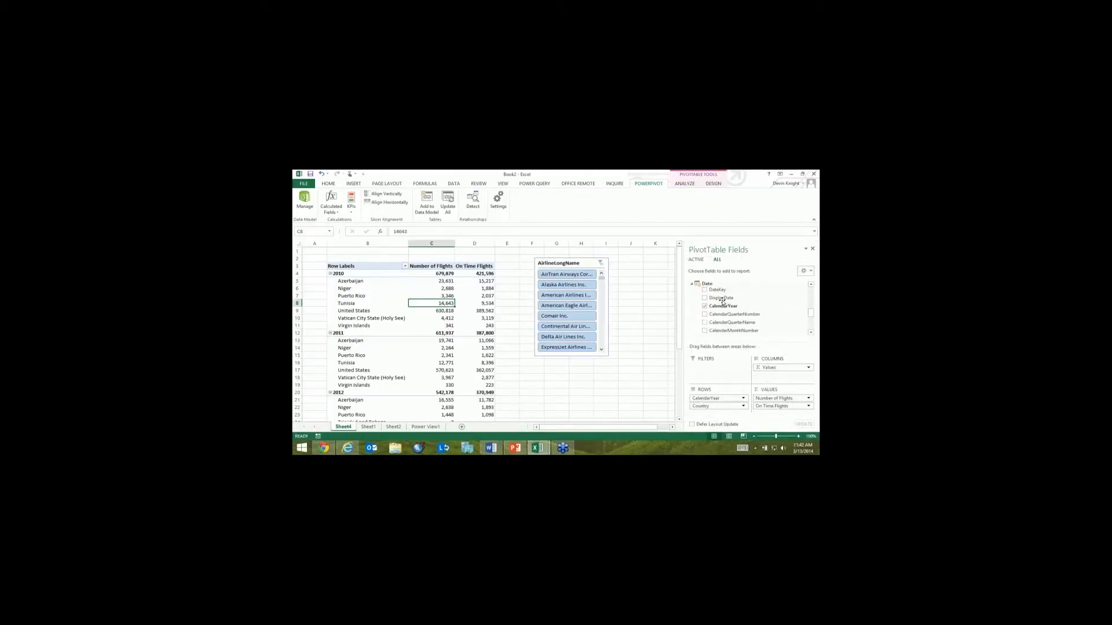
right_click(723, 299)
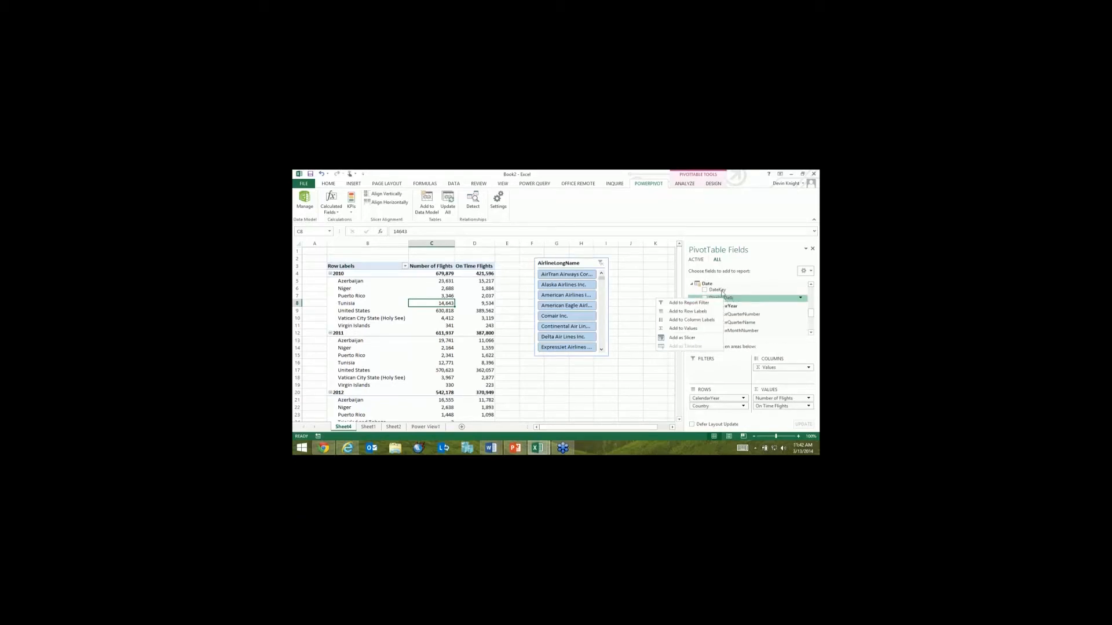
right_click(721, 291)
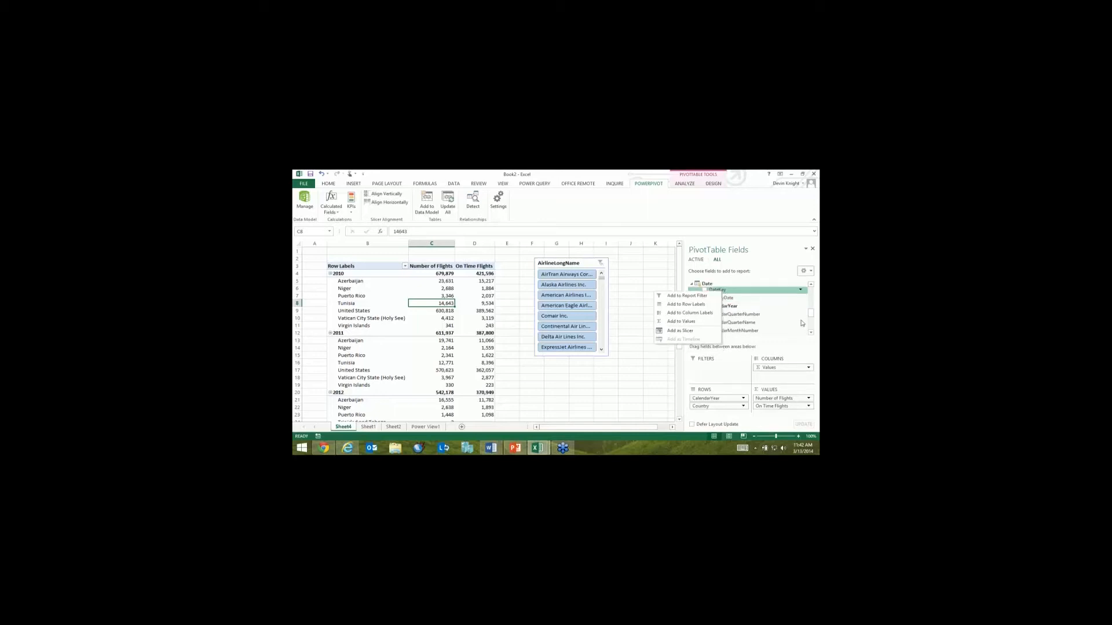
click(802, 323)
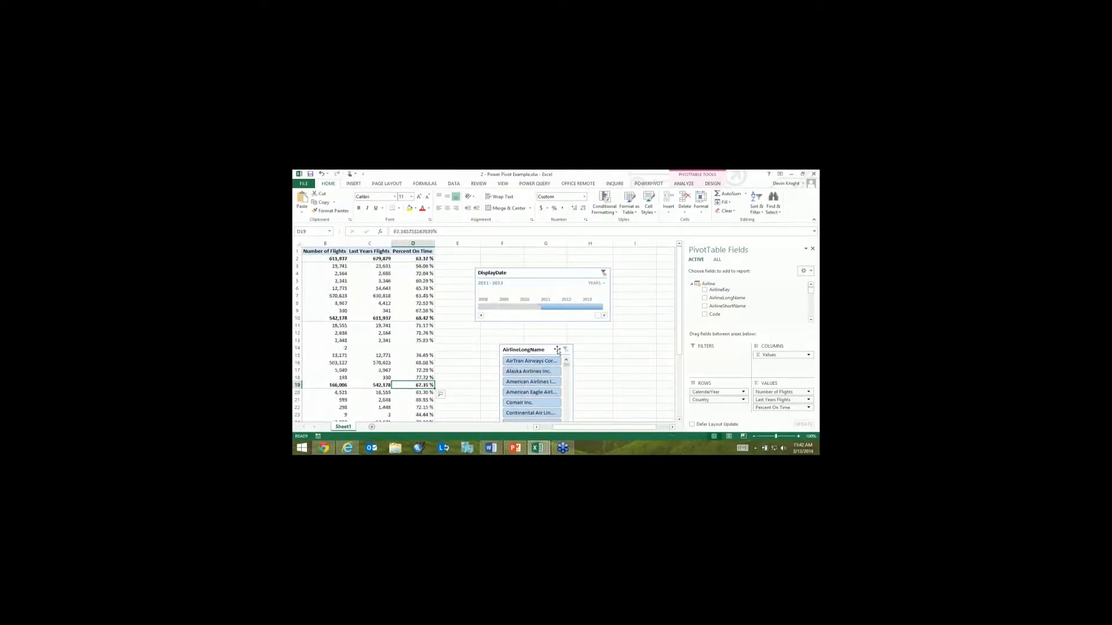
Step: Clear the DisplayDate timeline filter in the 2 - Power Pivot Example workbook
click(603, 274)
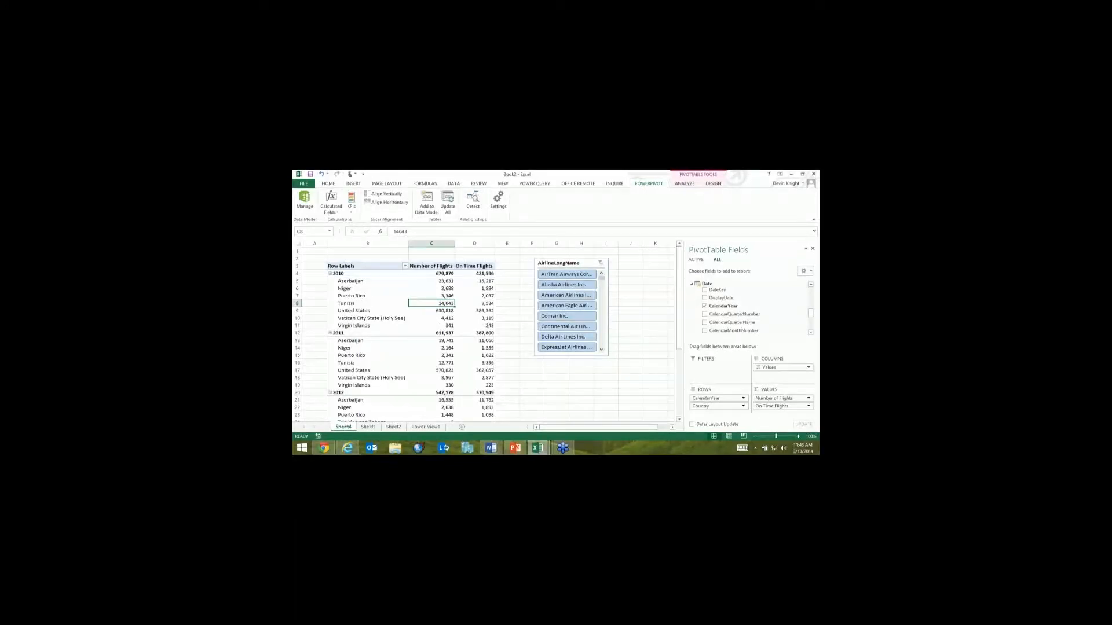
Step: In the 3 - Power View Example workbook, highlight the TX 2010 bar segment, examine the On Time pie slice and clear the highlight
key(alt+Tab)
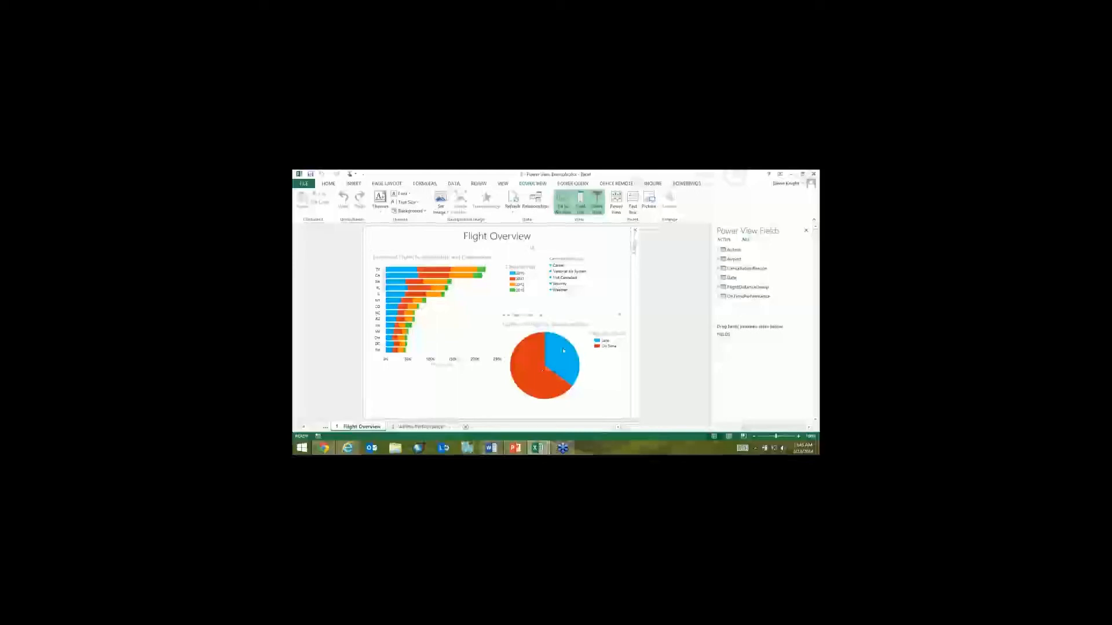
mouse_move(544, 346)
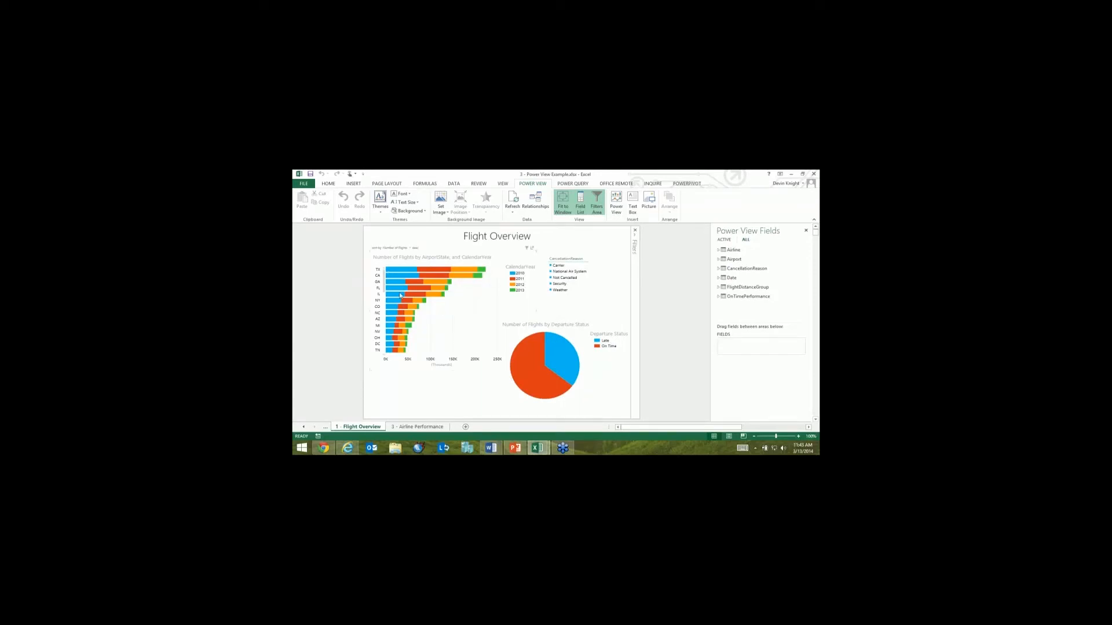
click(418, 273)
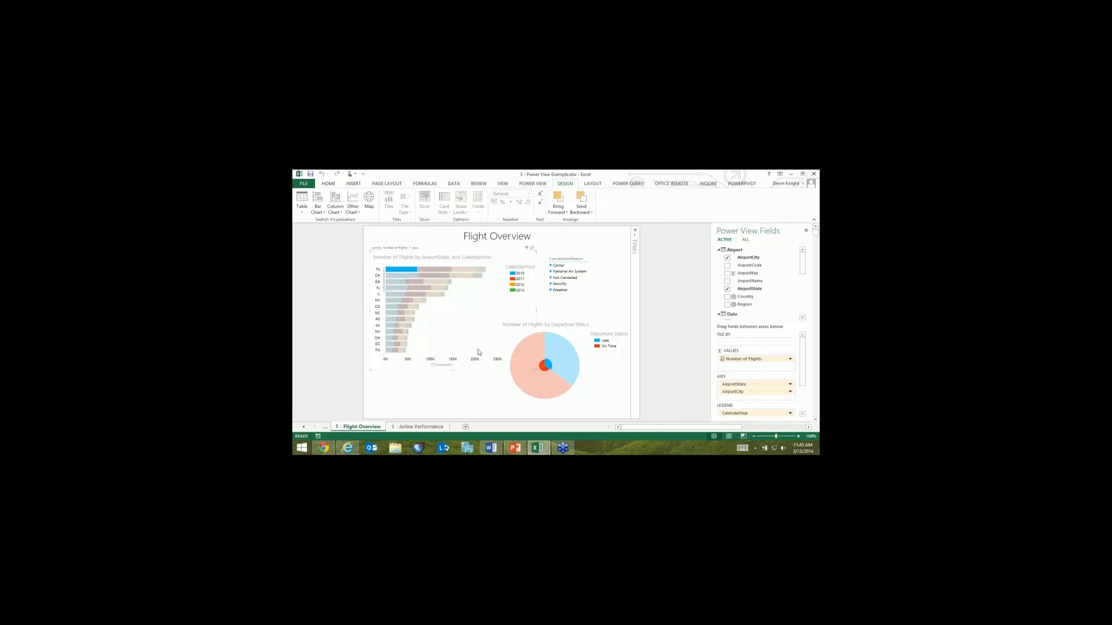
mouse_move(539, 385)
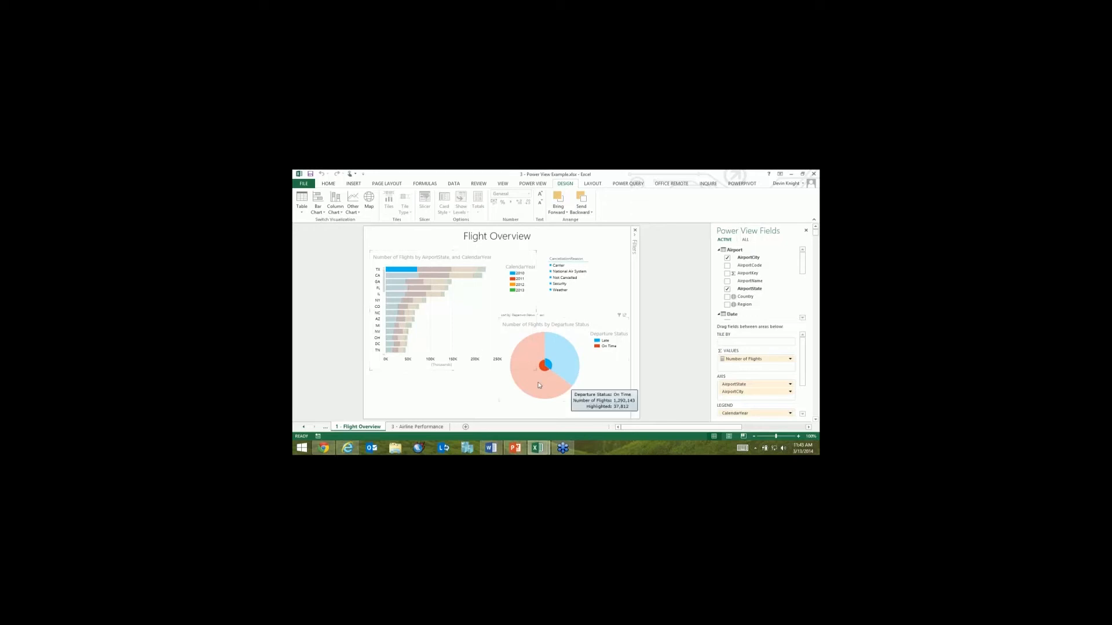
click(435, 376)
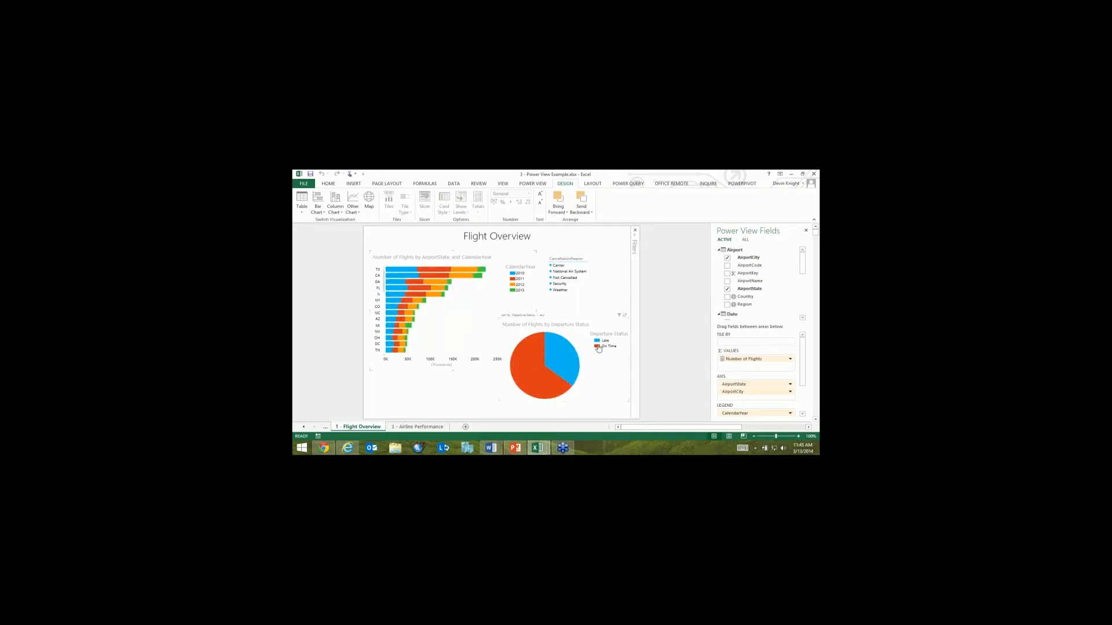
Step: Highlight the Late pie slice across the Flight Overview report, clear the highlight and try the Weather value in the CancellationReason slicer
click(554, 359)
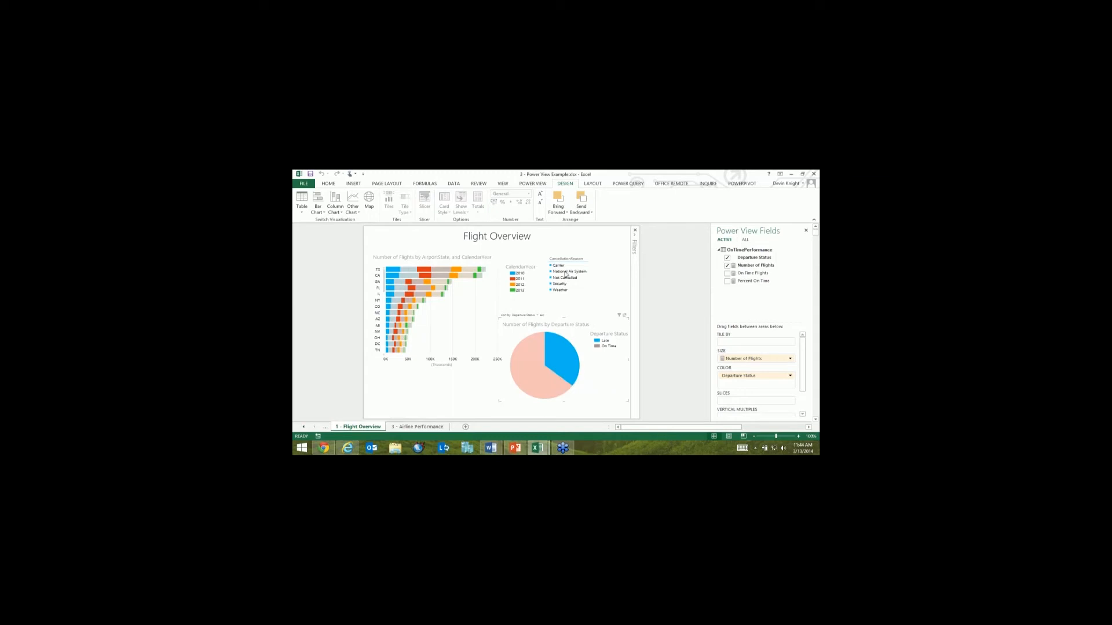
click(554, 292)
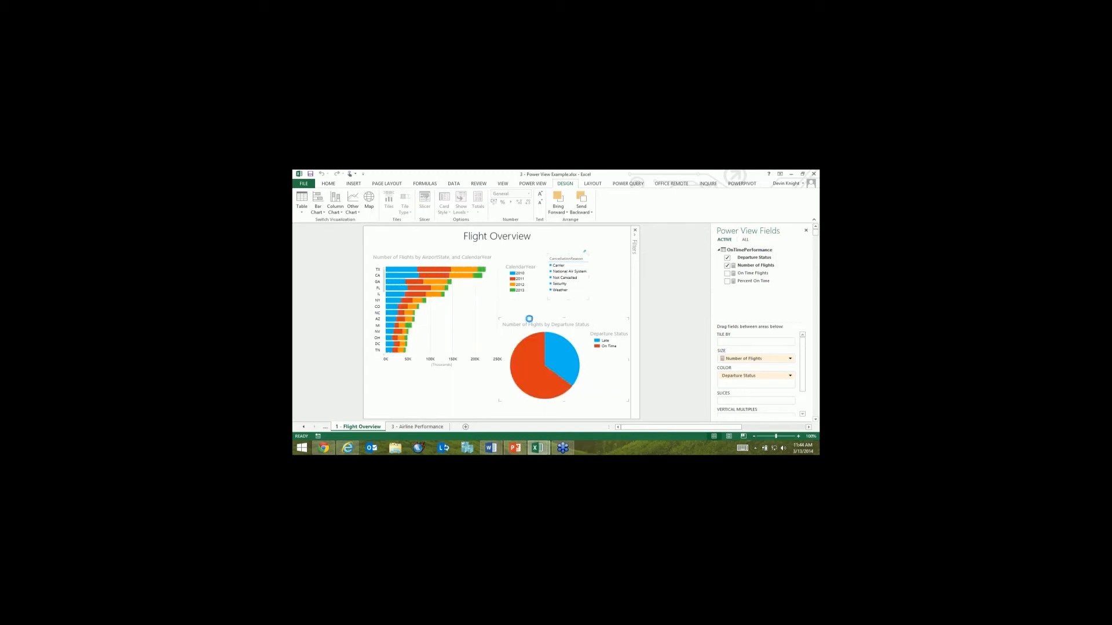
click(559, 290)
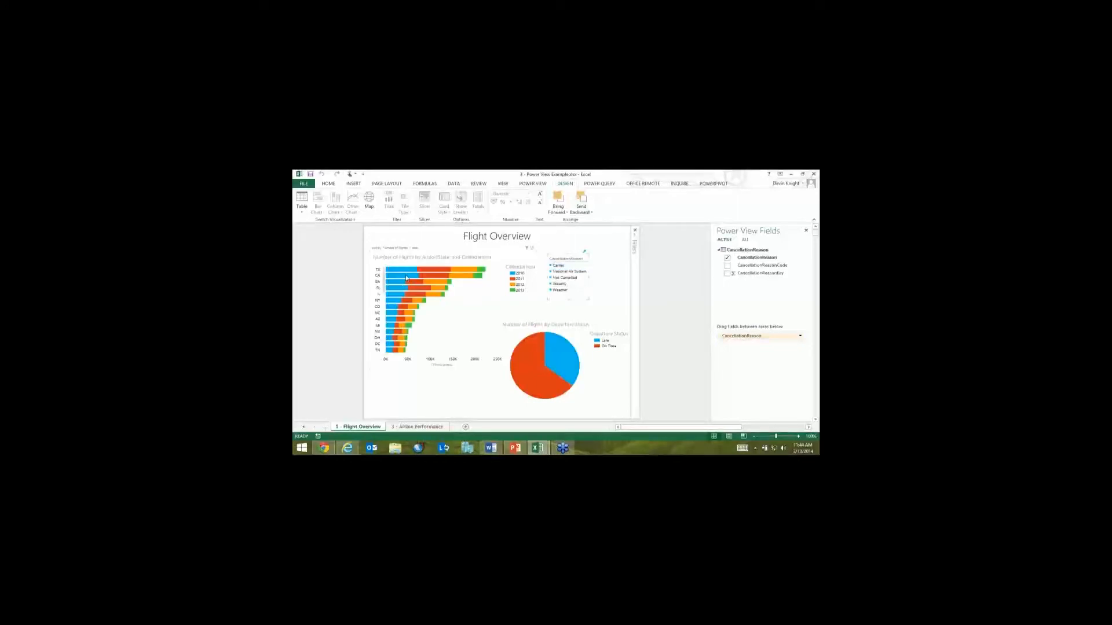
Step: On the Airline Performance sheet, play the bubble chart's timeline from 06-2010, and inspect 09-2012 and 11-2012
click(420, 427)
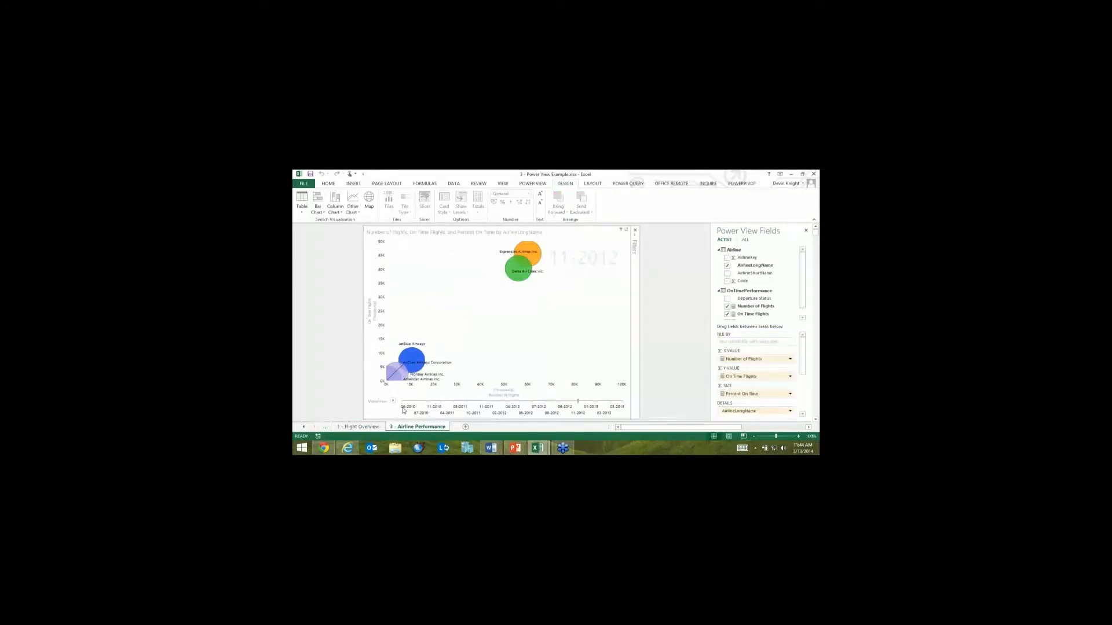
click(404, 401)
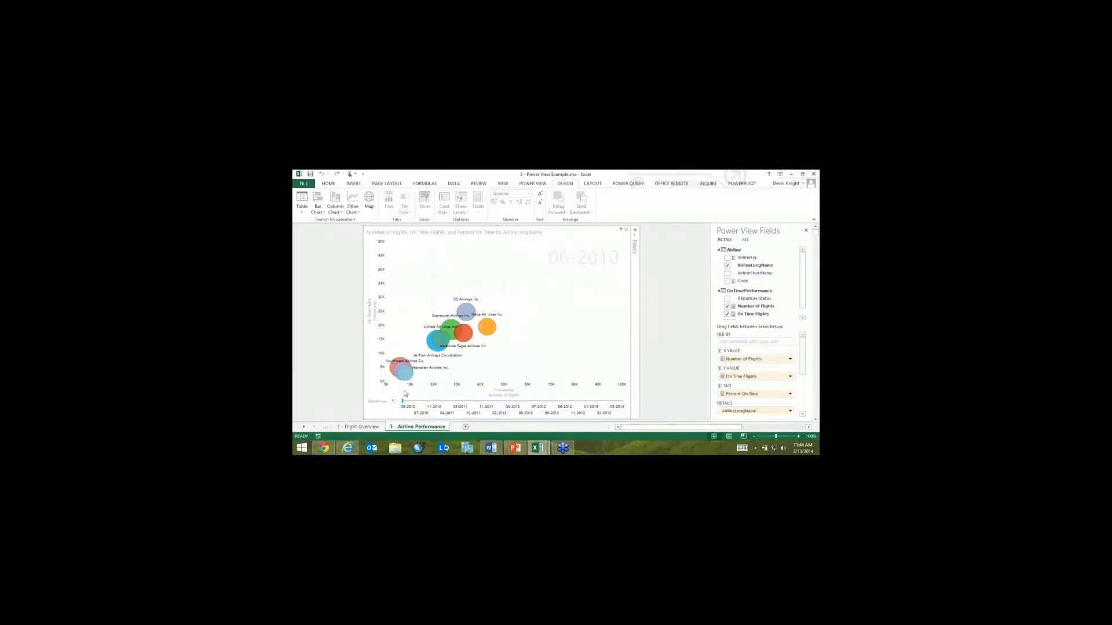
click(393, 401)
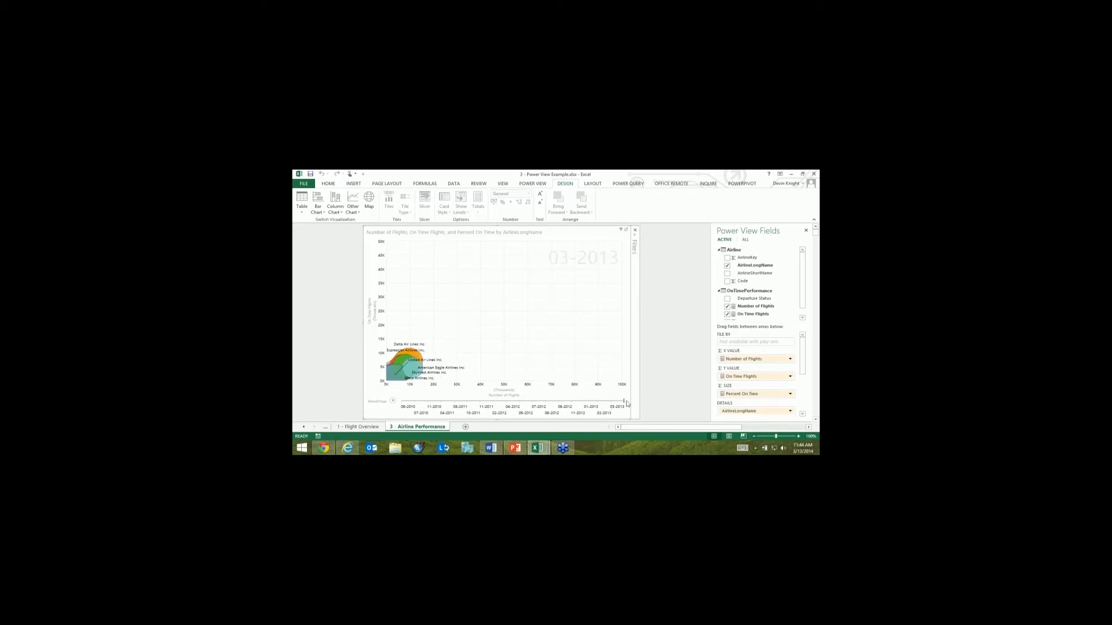
click(560, 406)
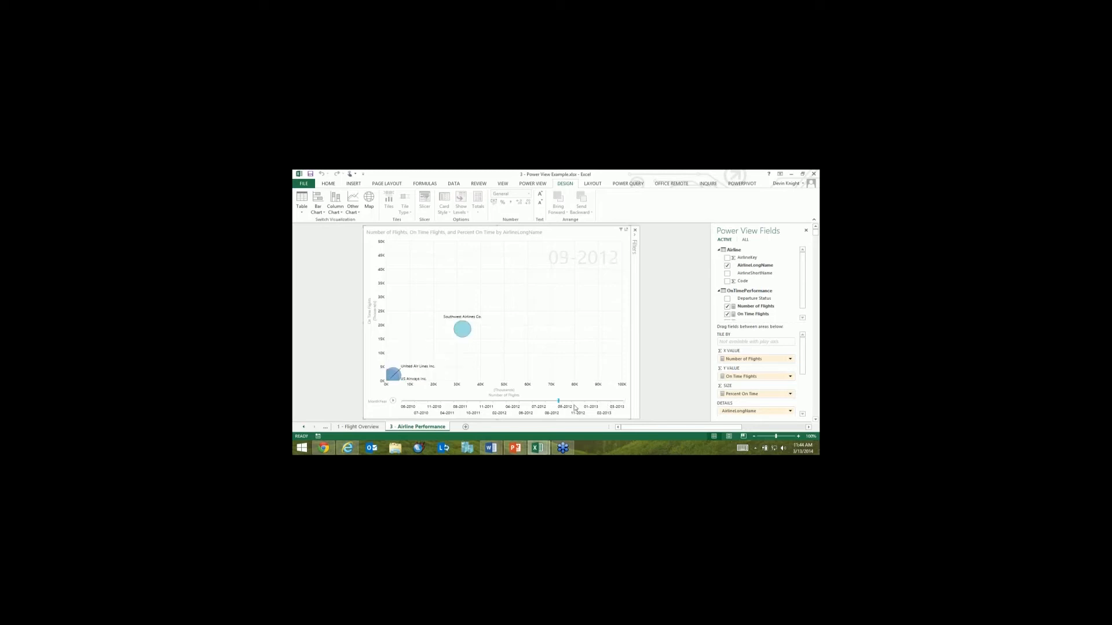
click(575, 408)
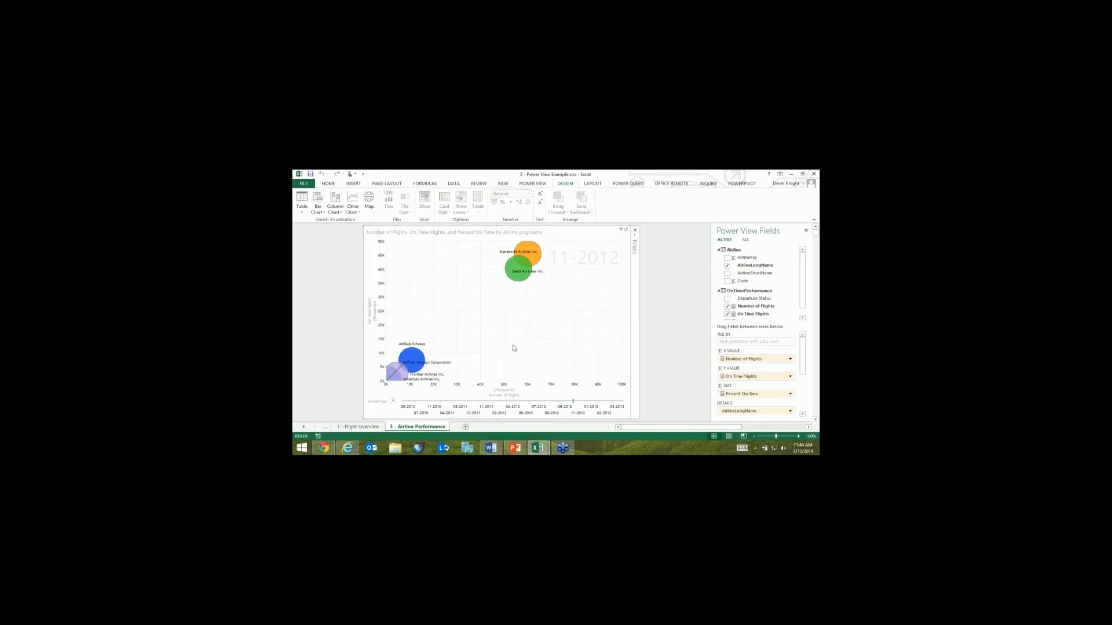
Step: Trace the Delta Air Lines bubble's path over time, clear the selection and return to the Flight Overview sheet
click(518, 271)
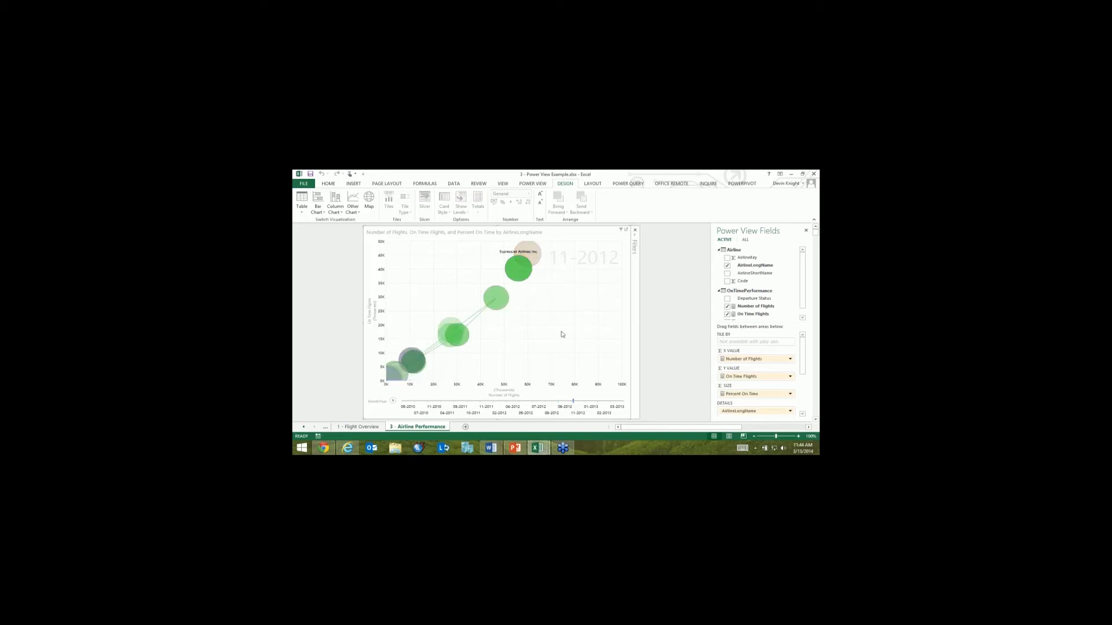
click(567, 362)
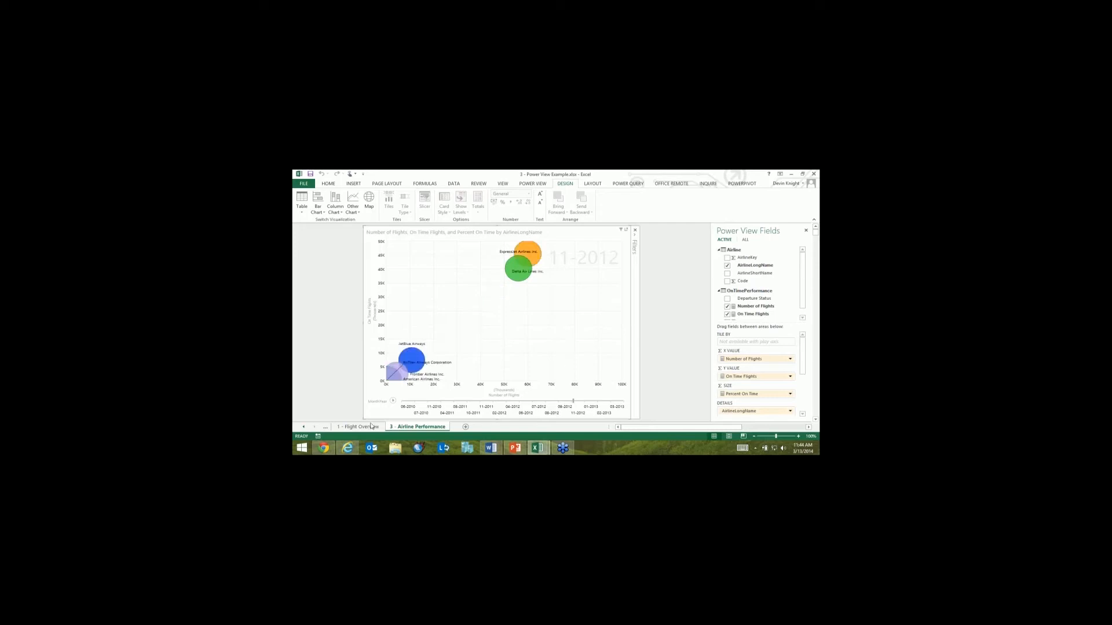
click(371, 427)
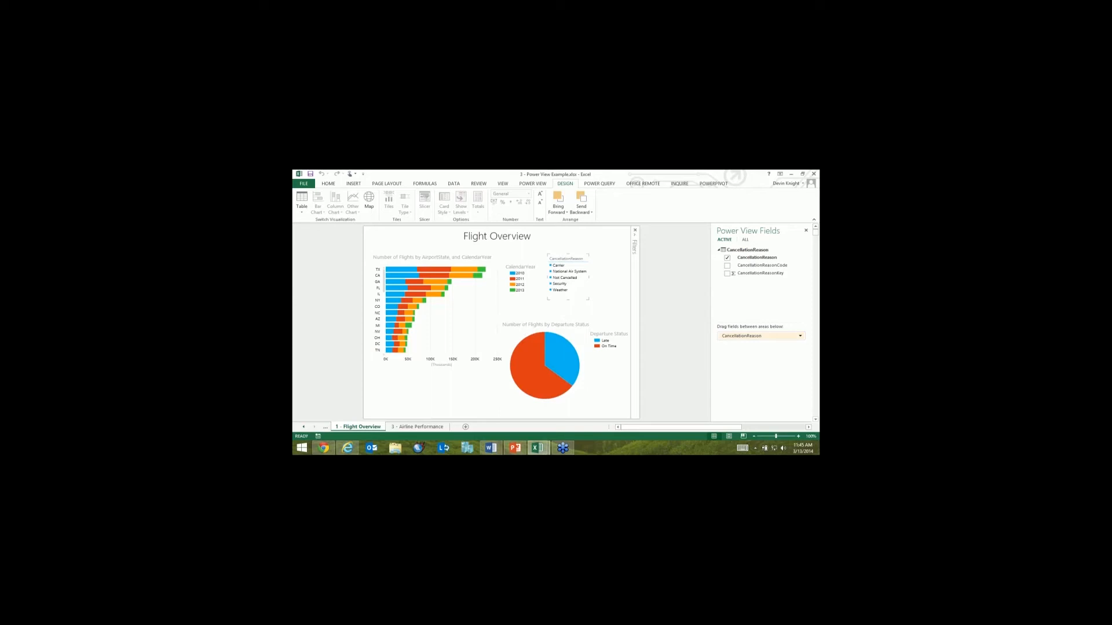
Step: Open the Election Data workbook and launch Power Map for the Sheet3 campaign data, enabling the Power Map add-in
key(alt+Tab)
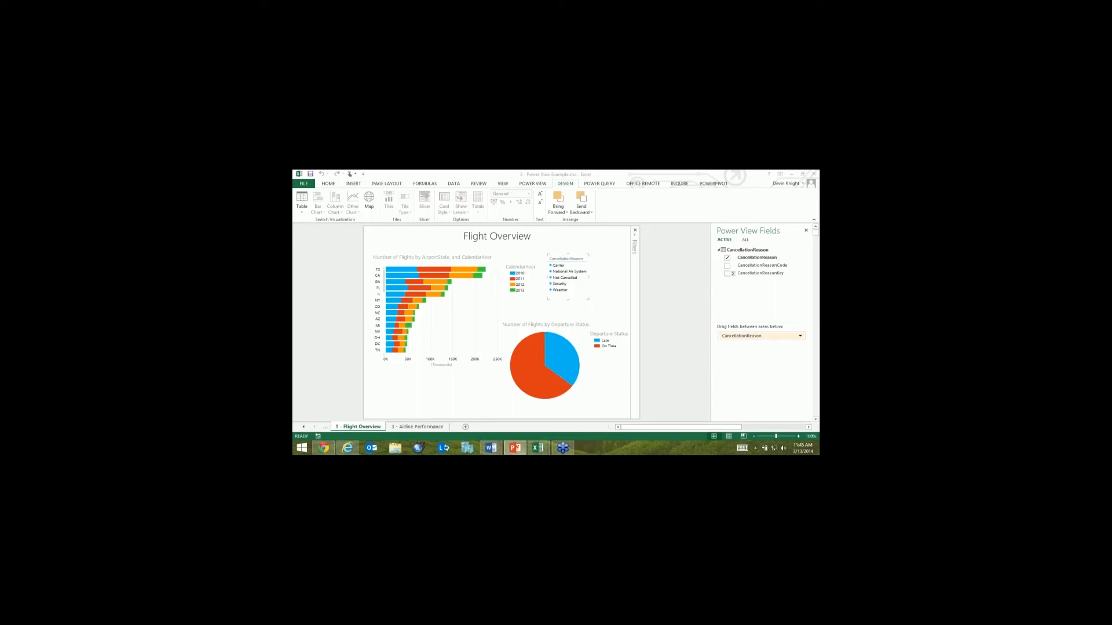
key(super+e)
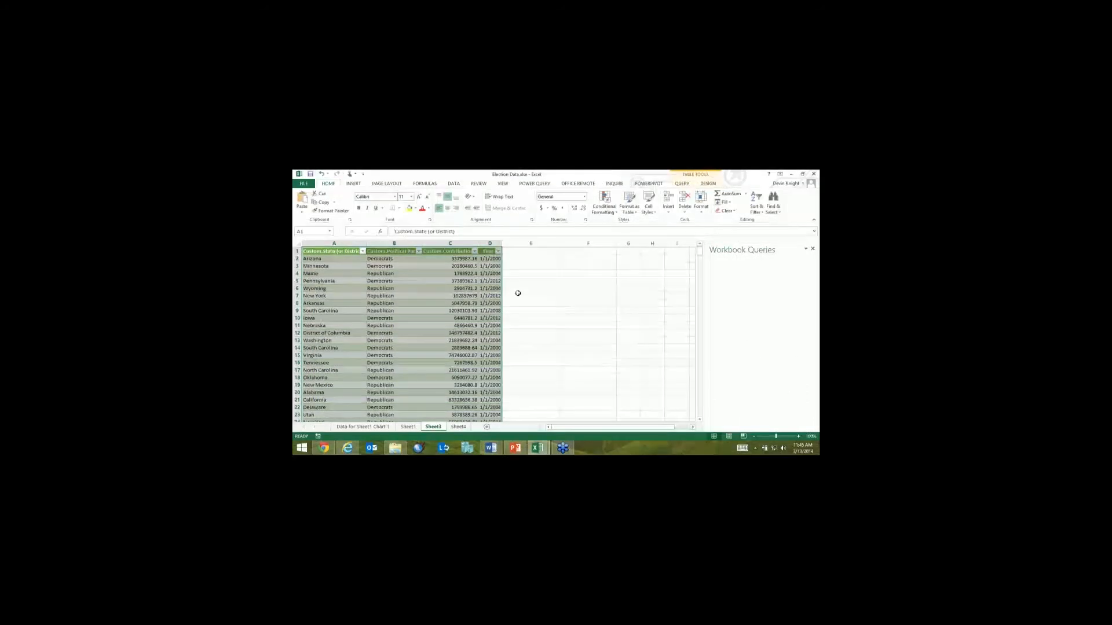
click(353, 184)
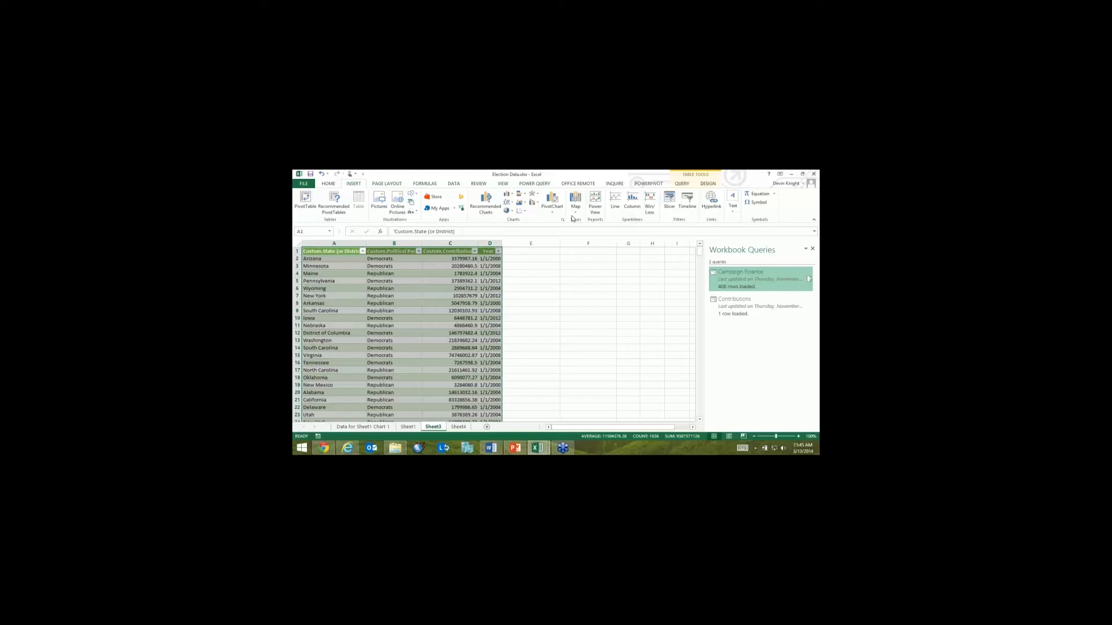
click(575, 208)
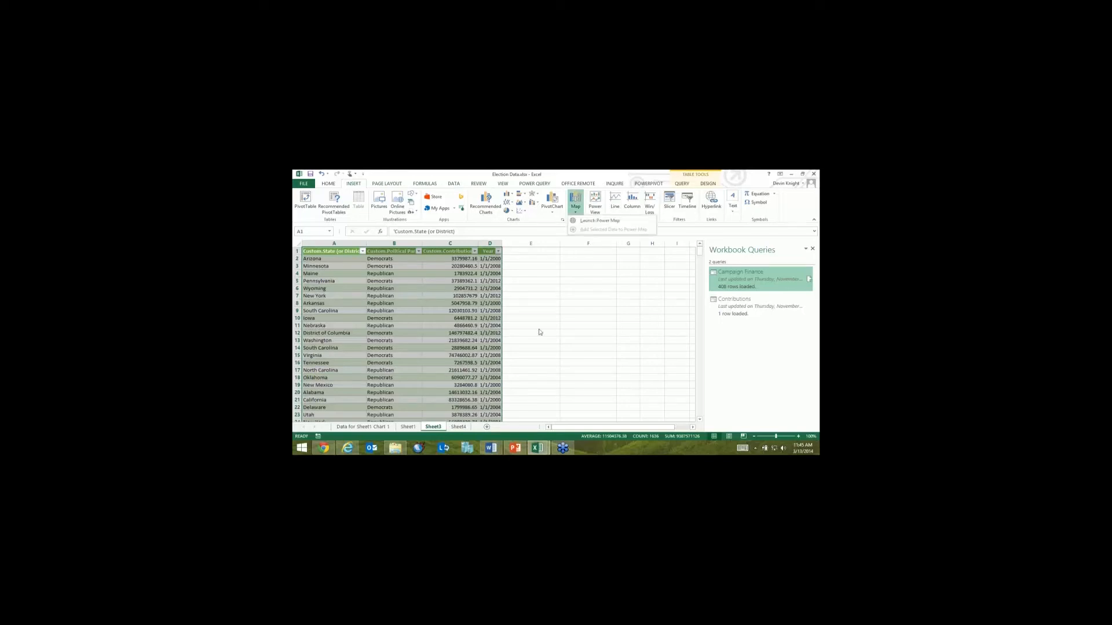
click(579, 220)
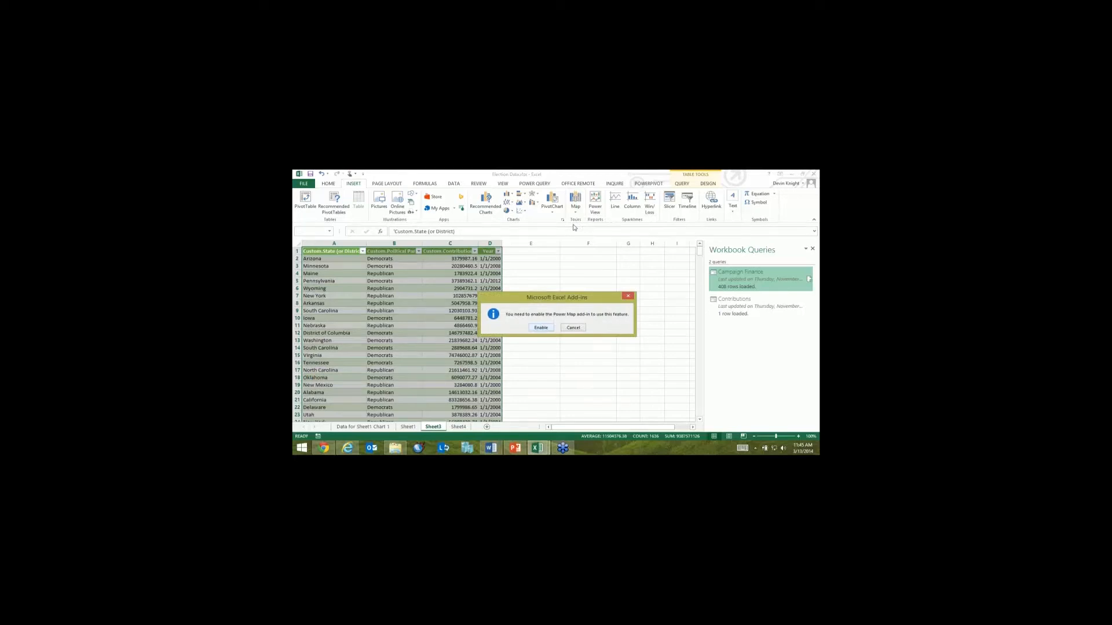
key(Return)
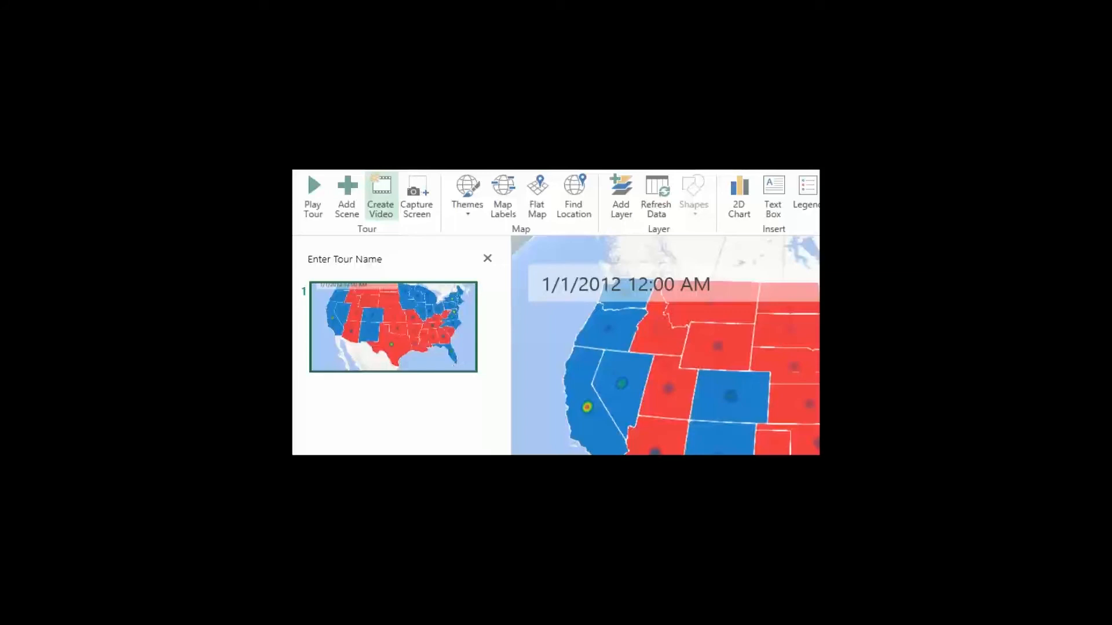
drag(395, 231, 423, 282)
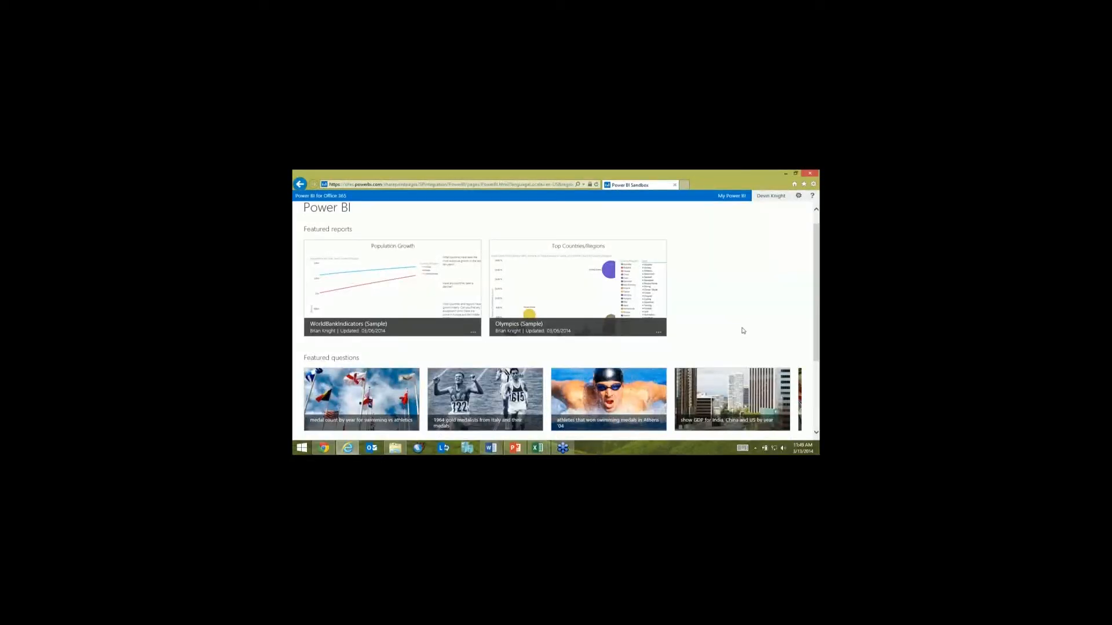
Step: Upload the Election Results workbook to the Documents area of the Power BI site, with existing files overwritten
scroll(743, 330, down, 3)
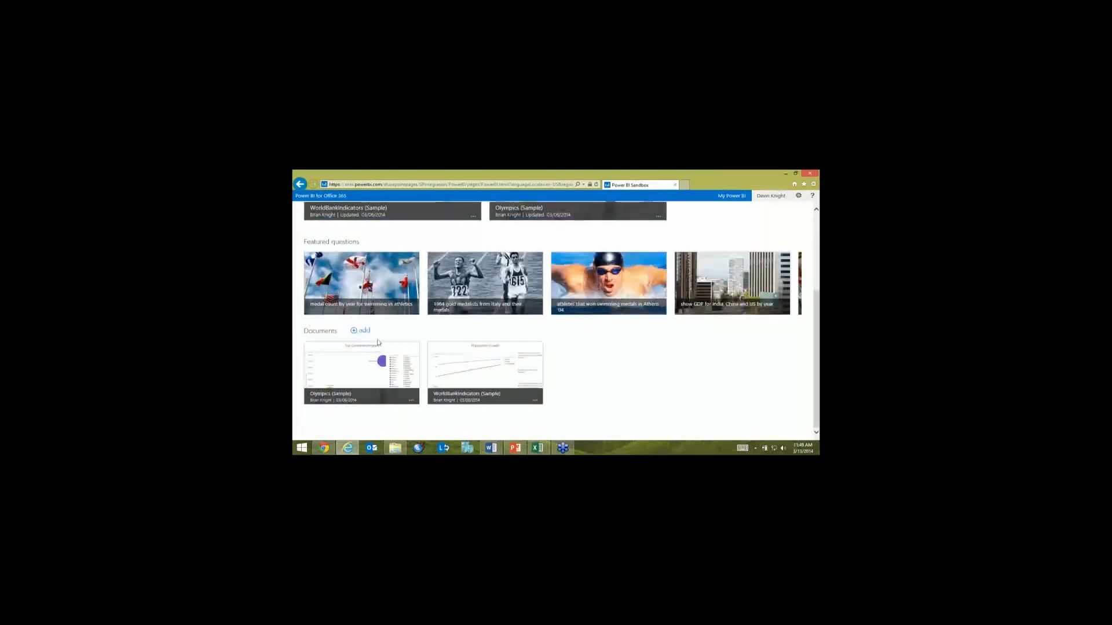
click(363, 331)
click(395, 327)
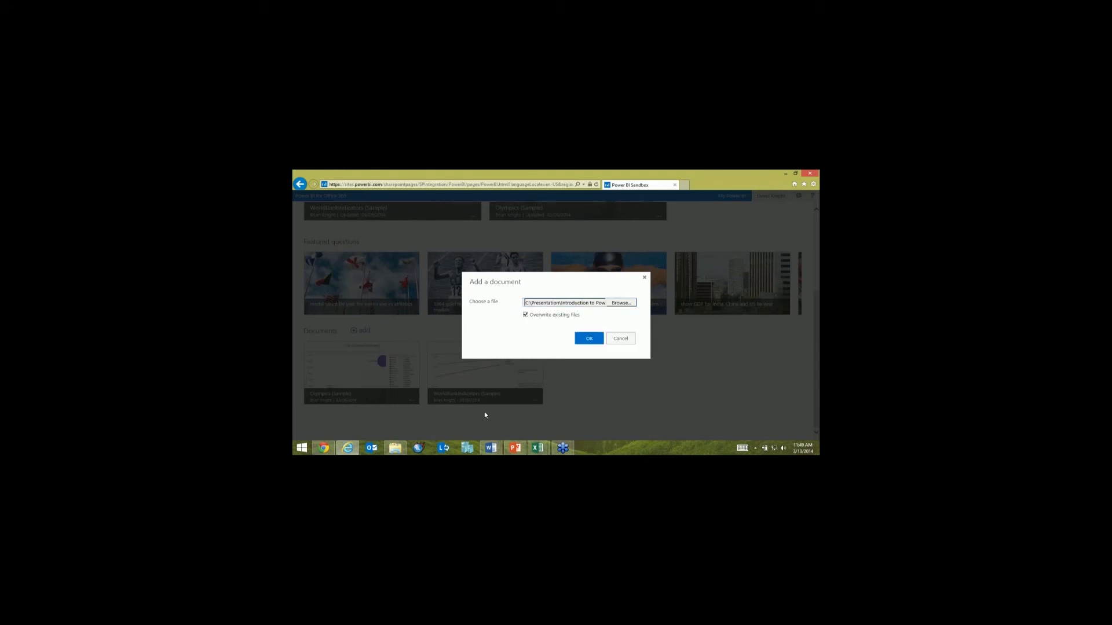
key(Return)
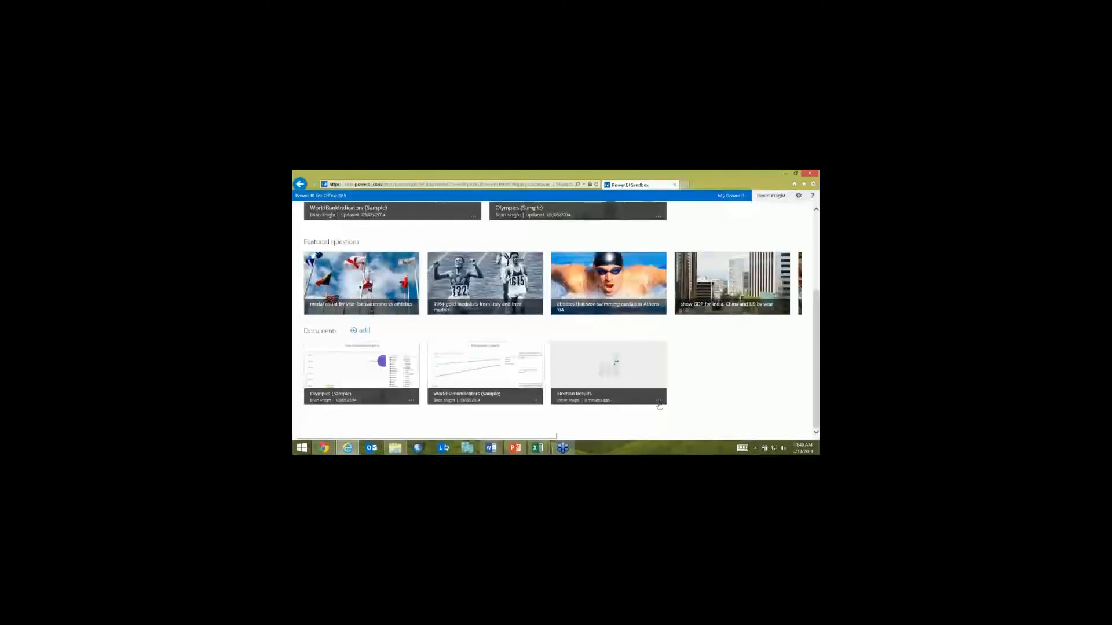
Step: Enable the Election Results document on the Power BI site and open it in the browser
click(659, 401)
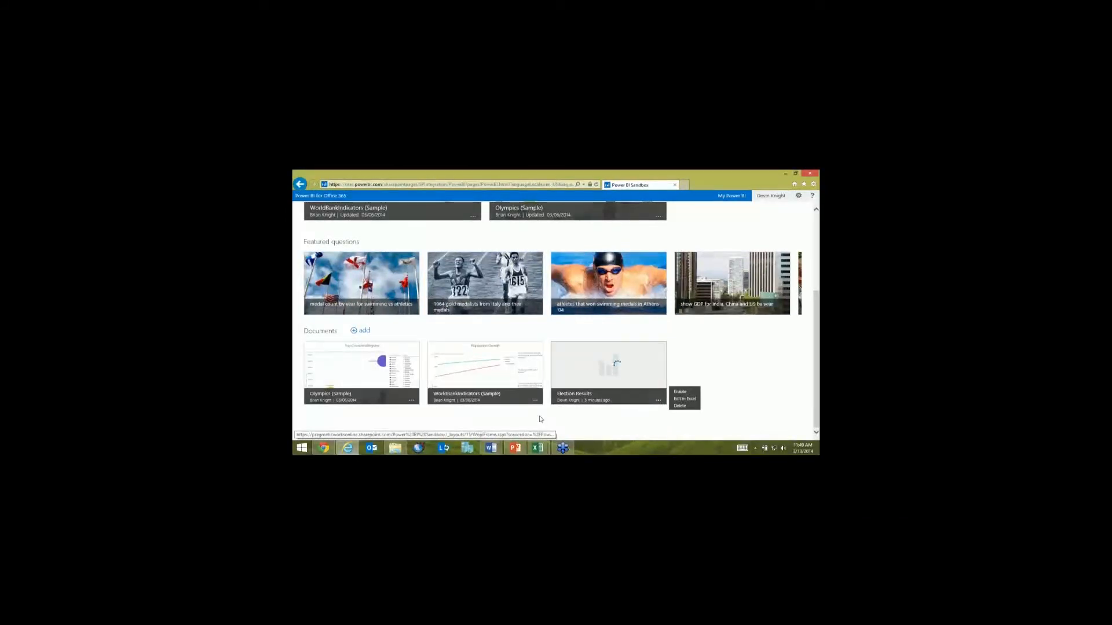
click(680, 392)
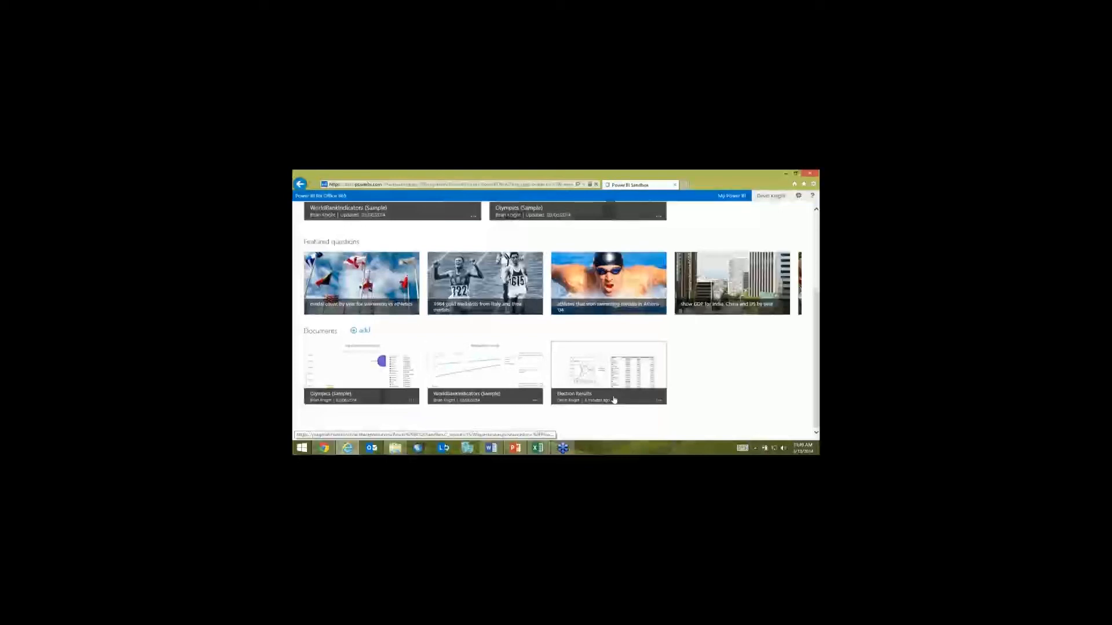
click(613, 399)
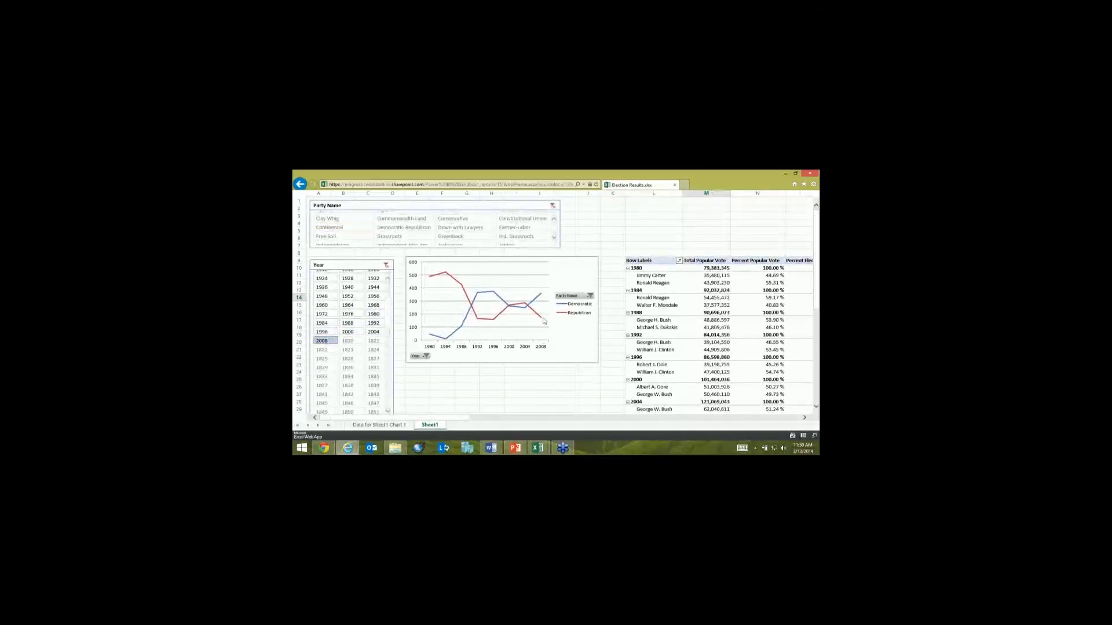
Step: Filter the Election Results chart with the Year slicer to 1992–2008 and to 1980–2008, and return to the Power BI site
drag(327, 340, 371, 323)
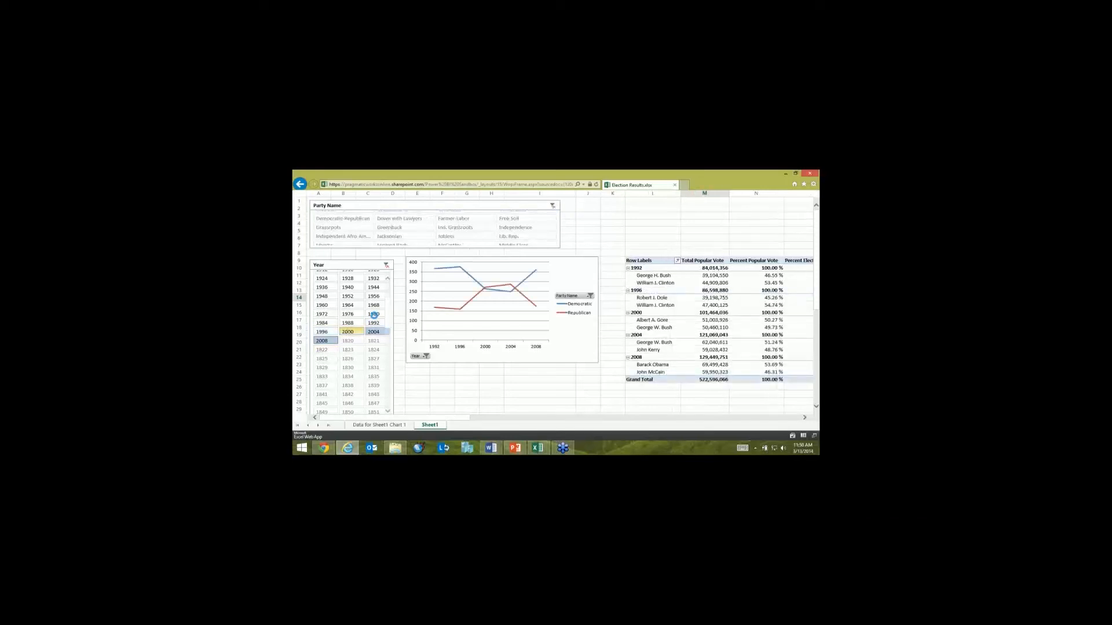
drag(374, 315, 375, 314)
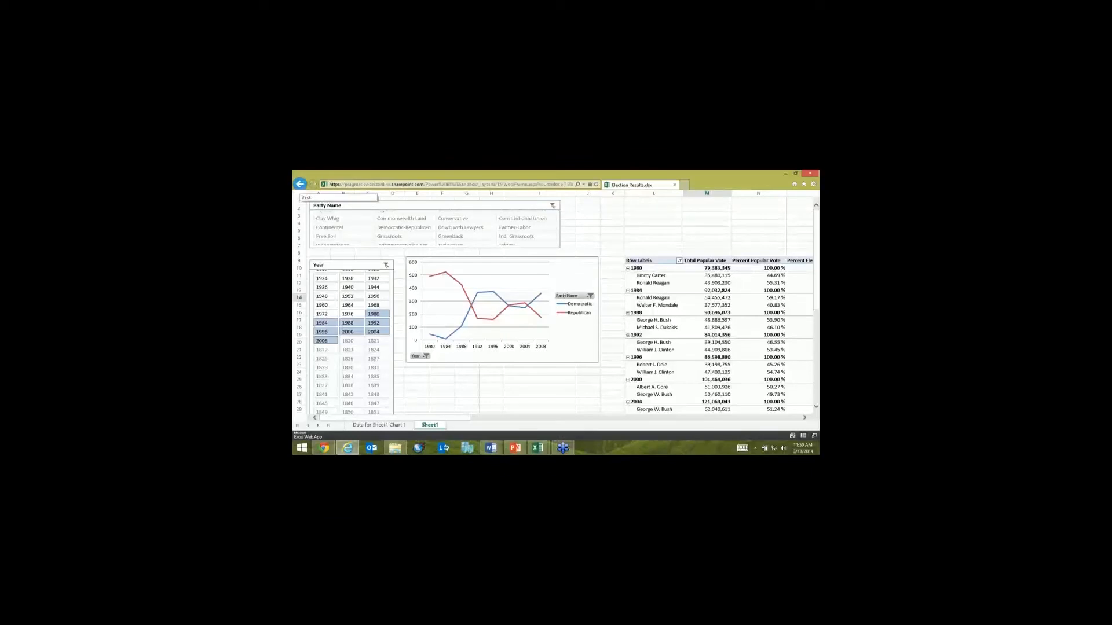
click(300, 184)
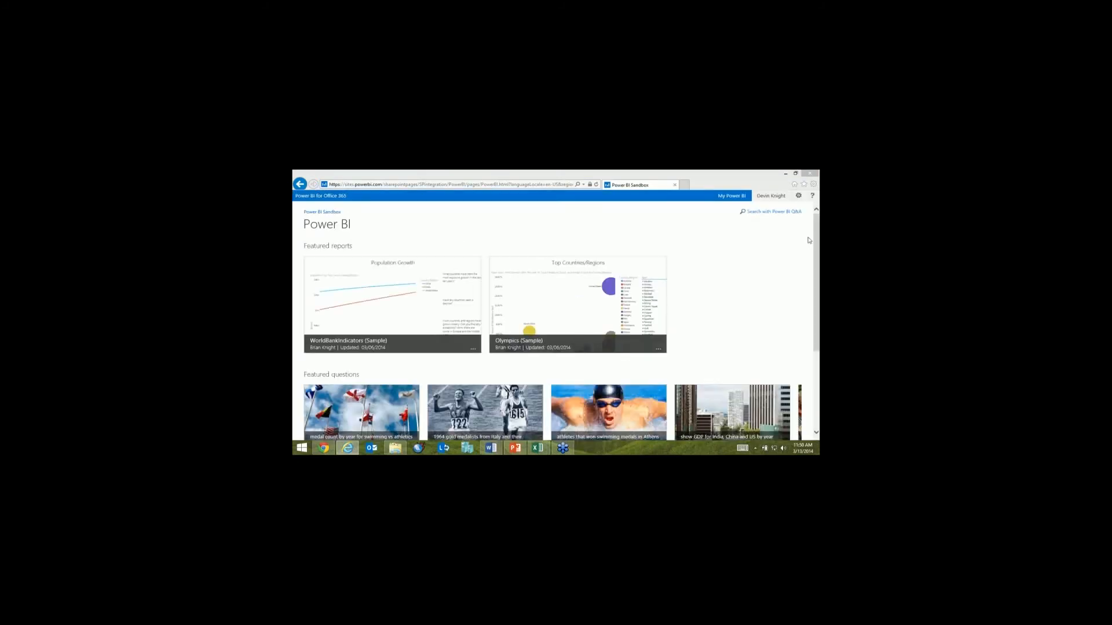
Step: Add the Election Results document to Power BI Q&A
scroll(811, 335, down, 3)
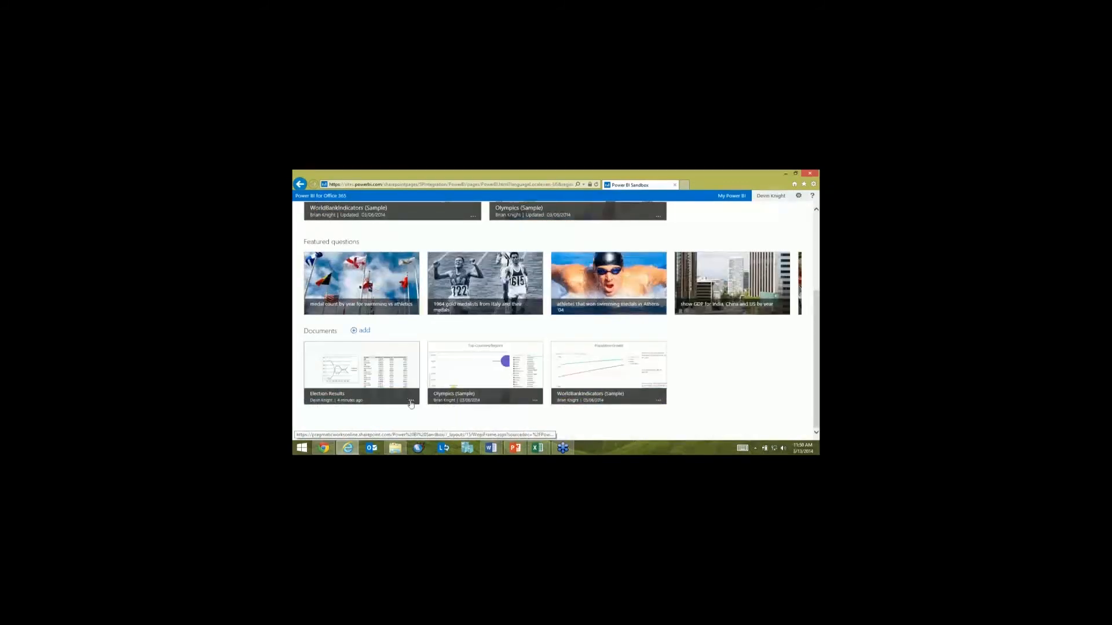
click(411, 401)
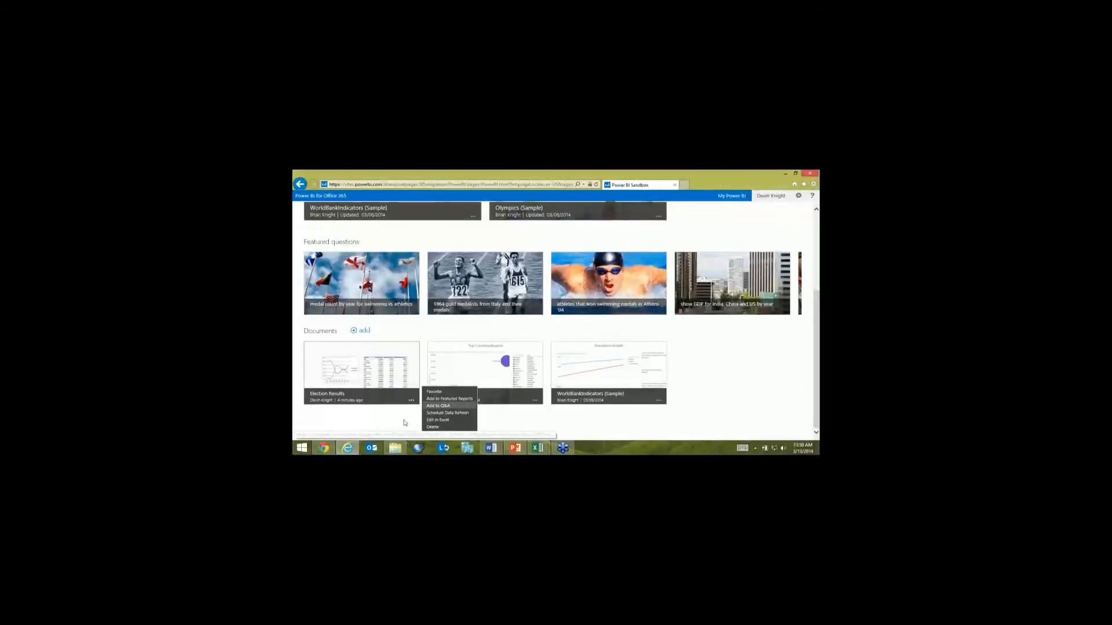
click(429, 406)
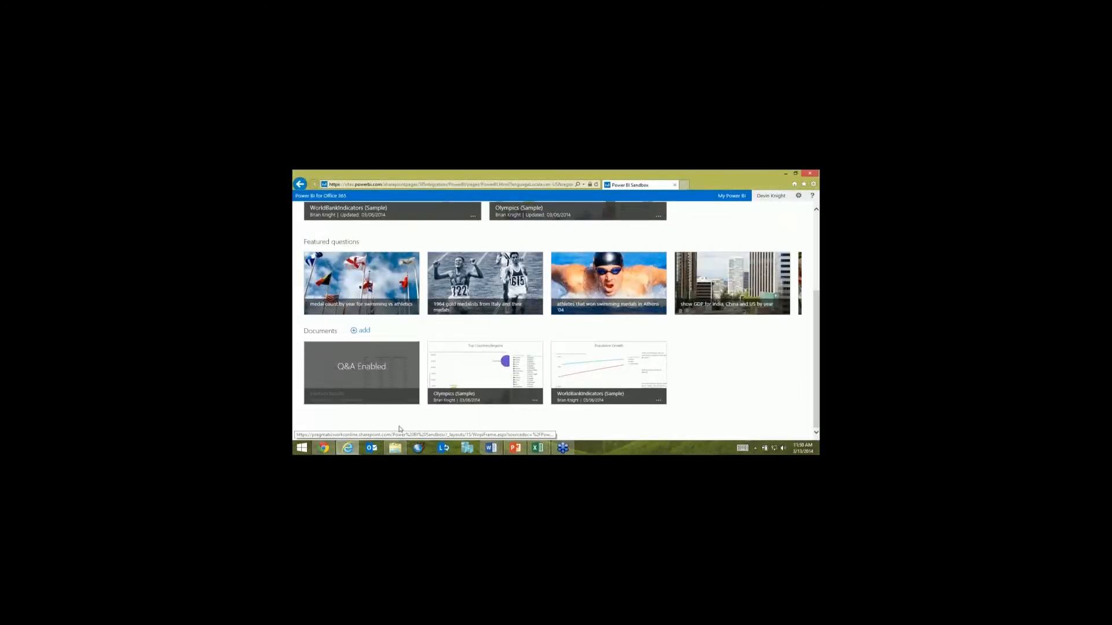
Step: Open Power BI Q&A, dismiss the sample workbooks notice and ask the question "votes by party"
scroll(399, 429, up, 3)
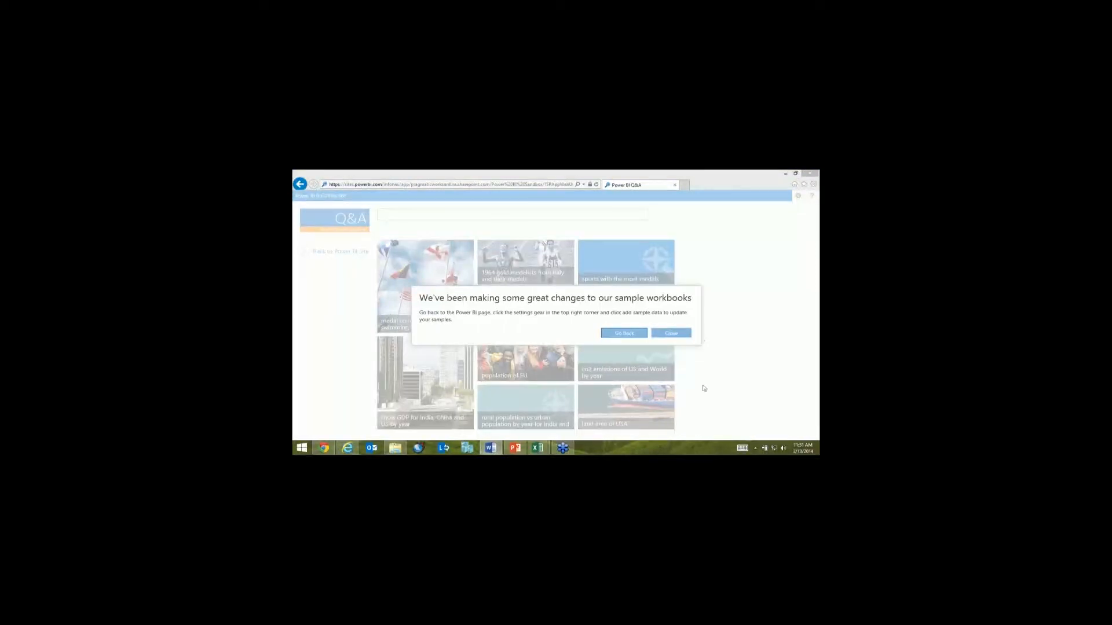
click(671, 333)
click(465, 216)
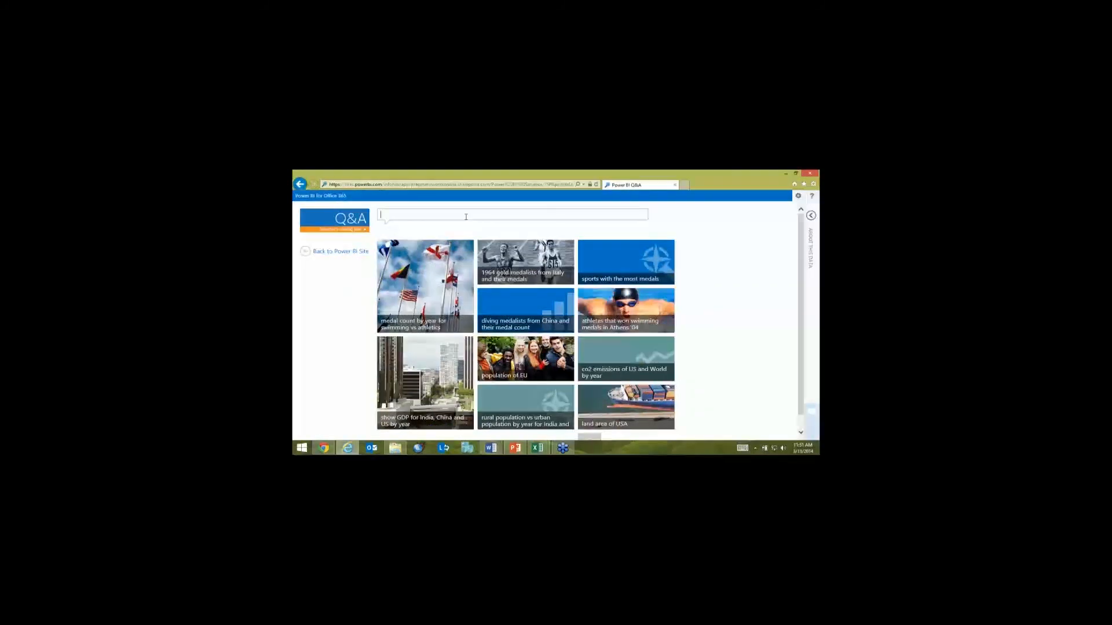
text(w)
text(ote b)
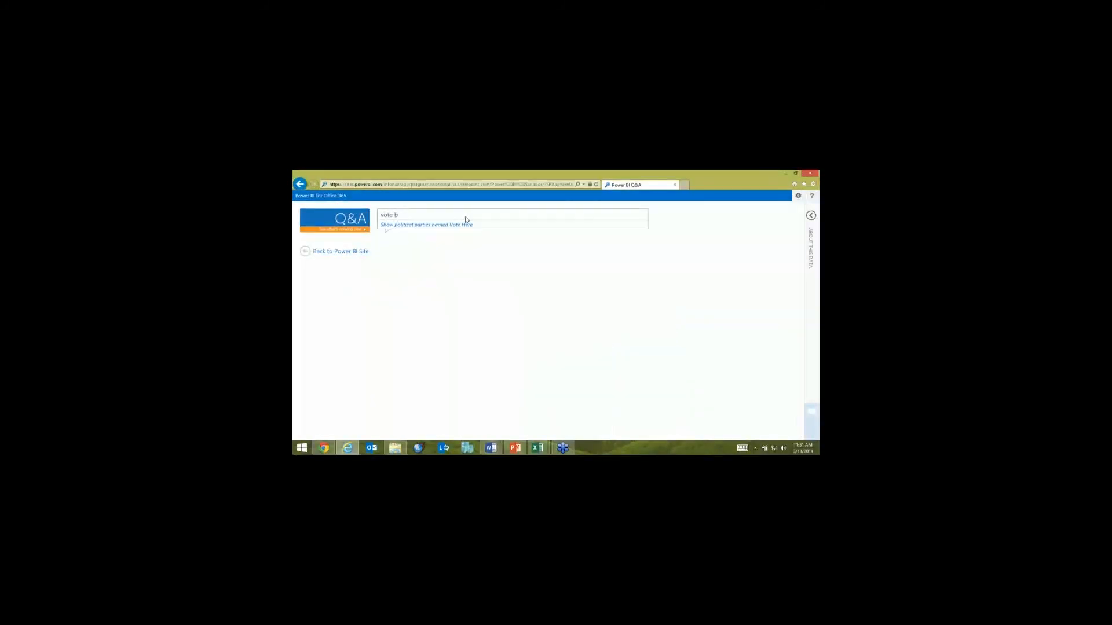
text(y party)
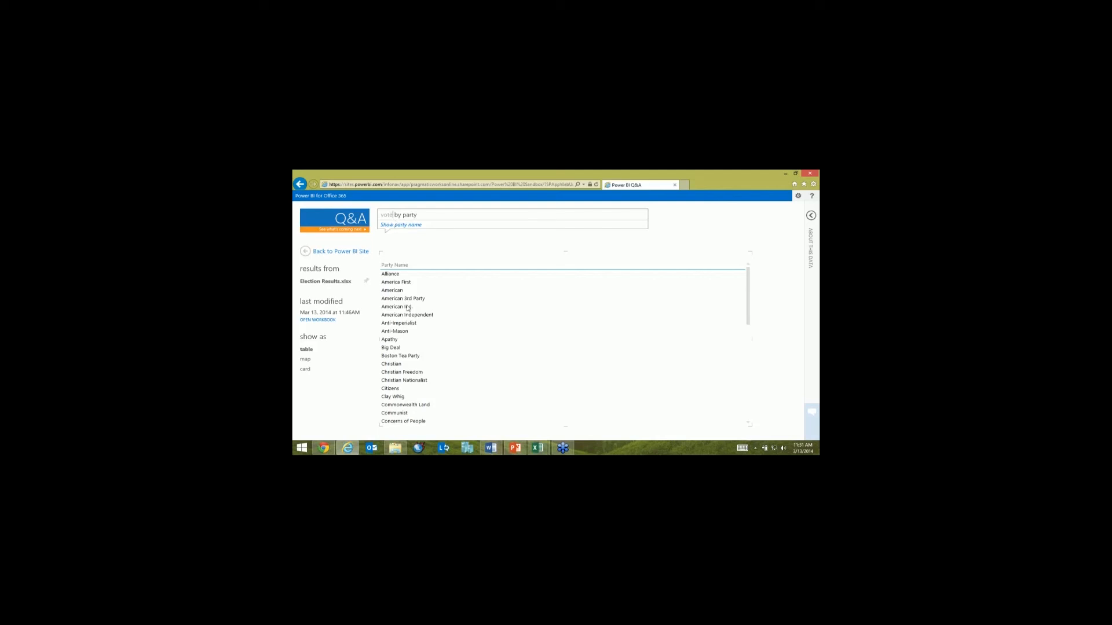
text(s)
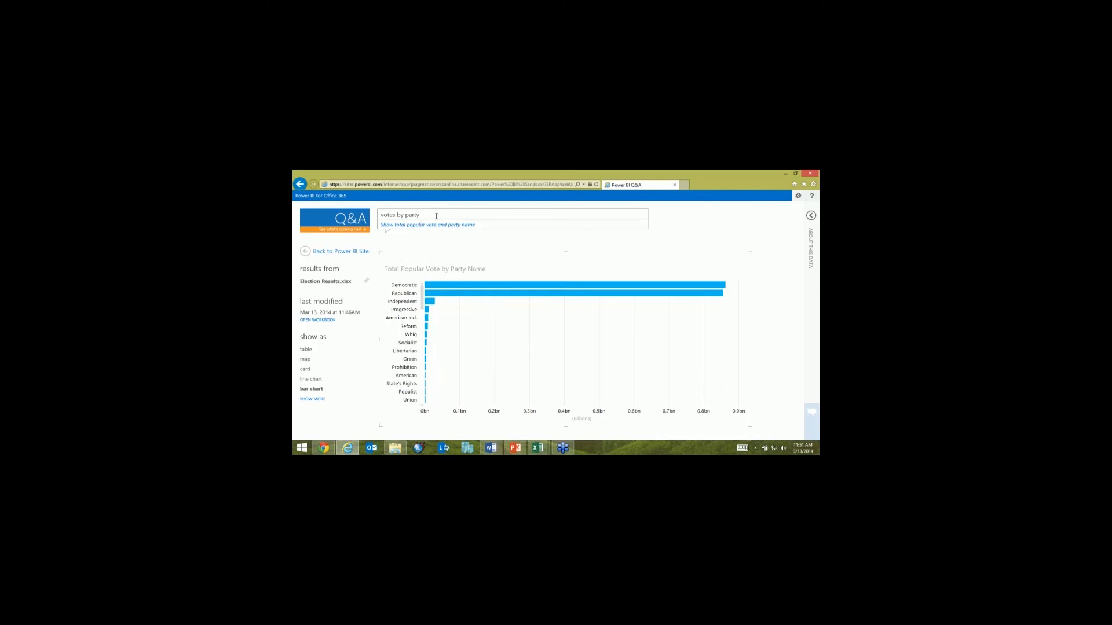
Step: Ask Q&A the question "votes by state" and enable the content needed to plot the votes on a map
key(ctrl+a)
text(vo)
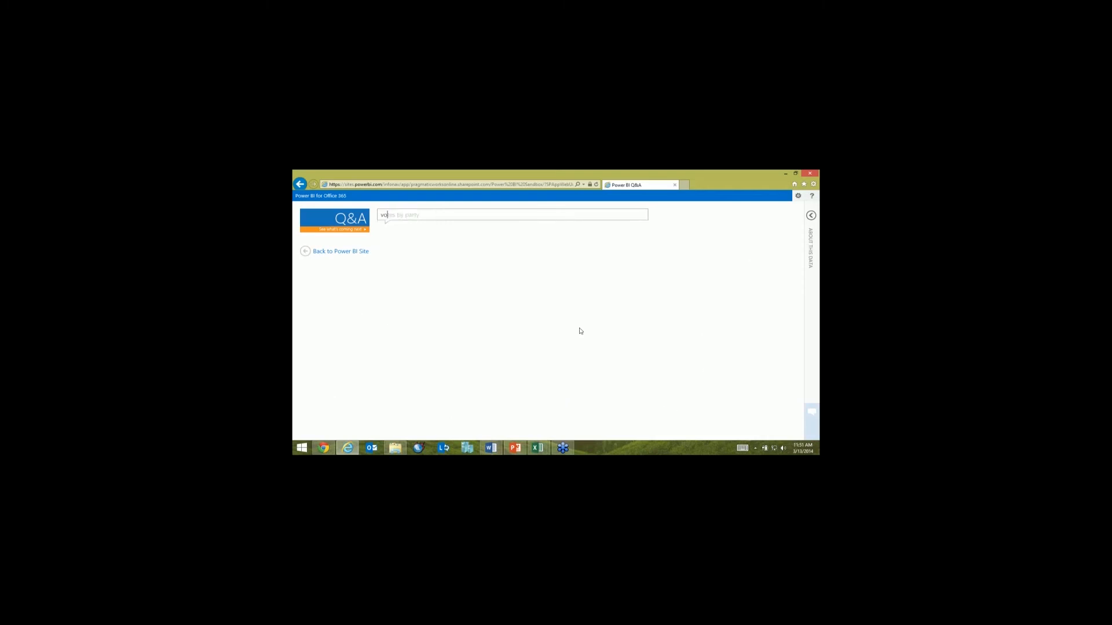
text(tes by state)
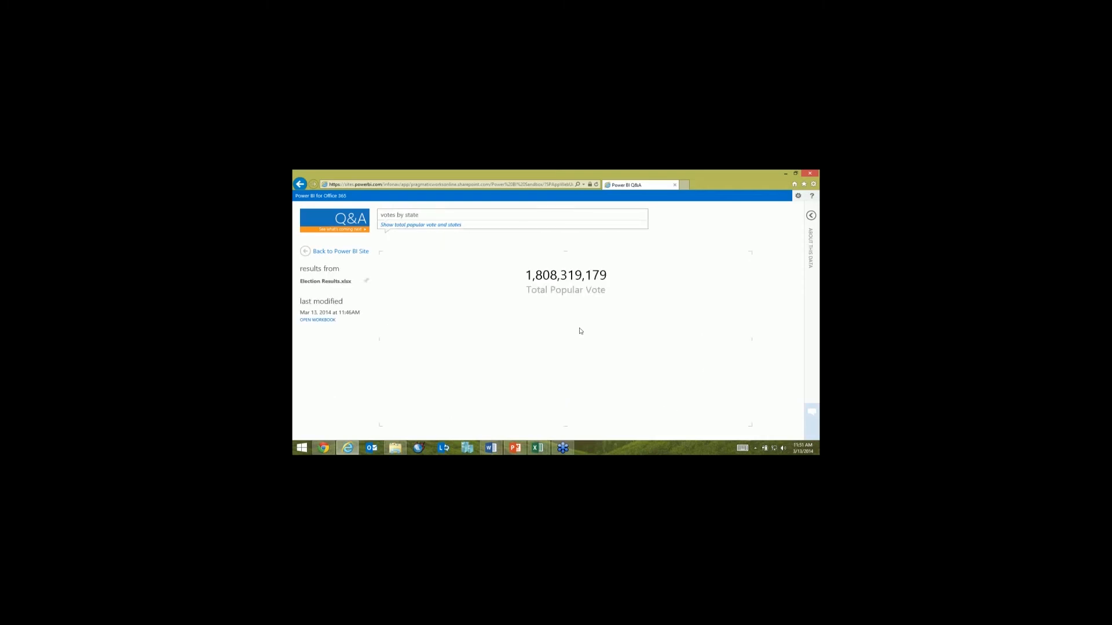
click(631, 258)
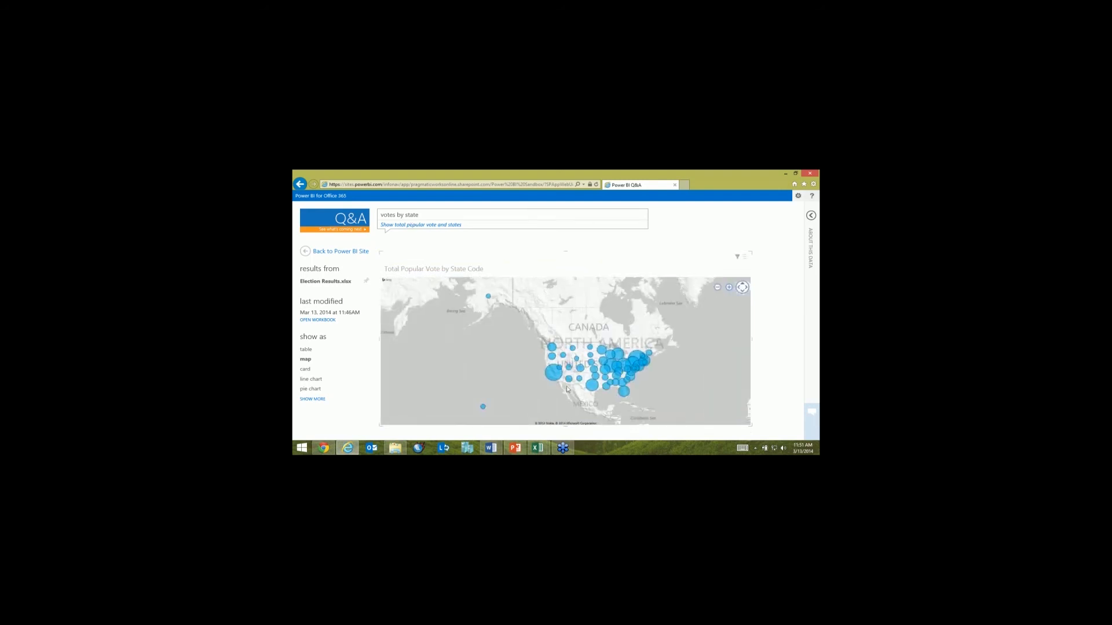
scroll(572, 380, up, 1)
drag(572, 380, 491, 362)
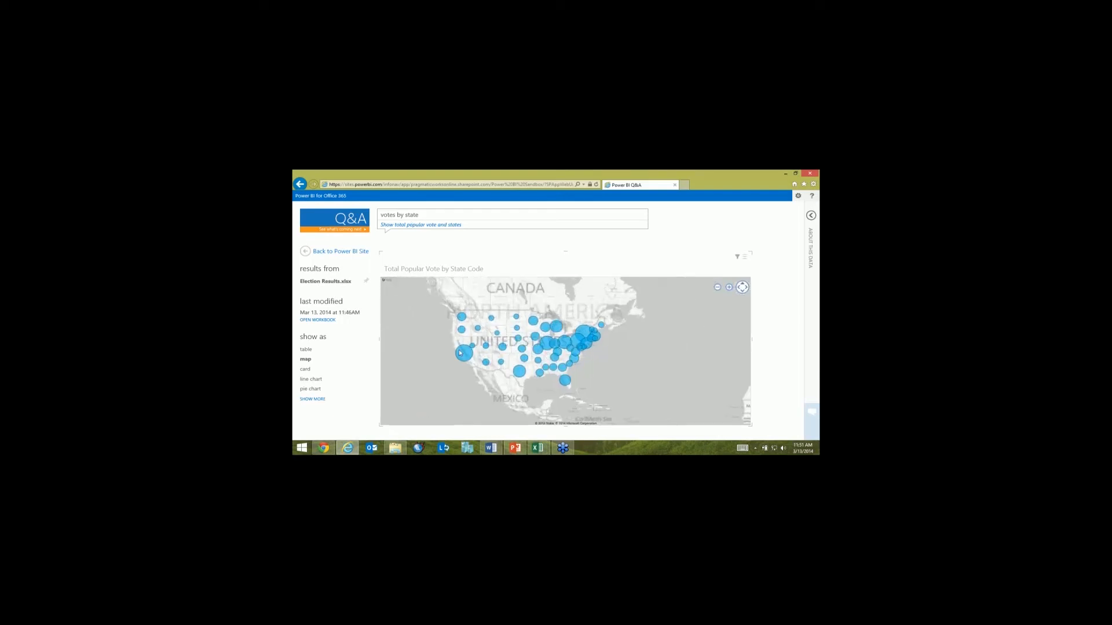
mouse_move(459, 353)
Step: Replace the question with "votes by year" to chart the total popular vote over time
drag(420, 215, 343, 211)
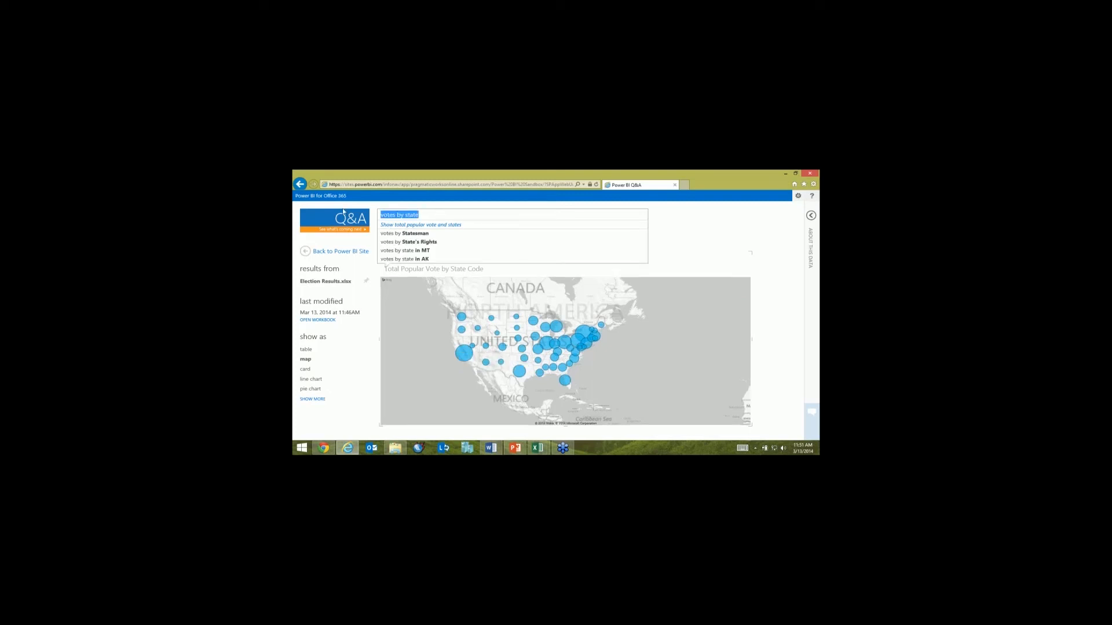
text(vote by year)
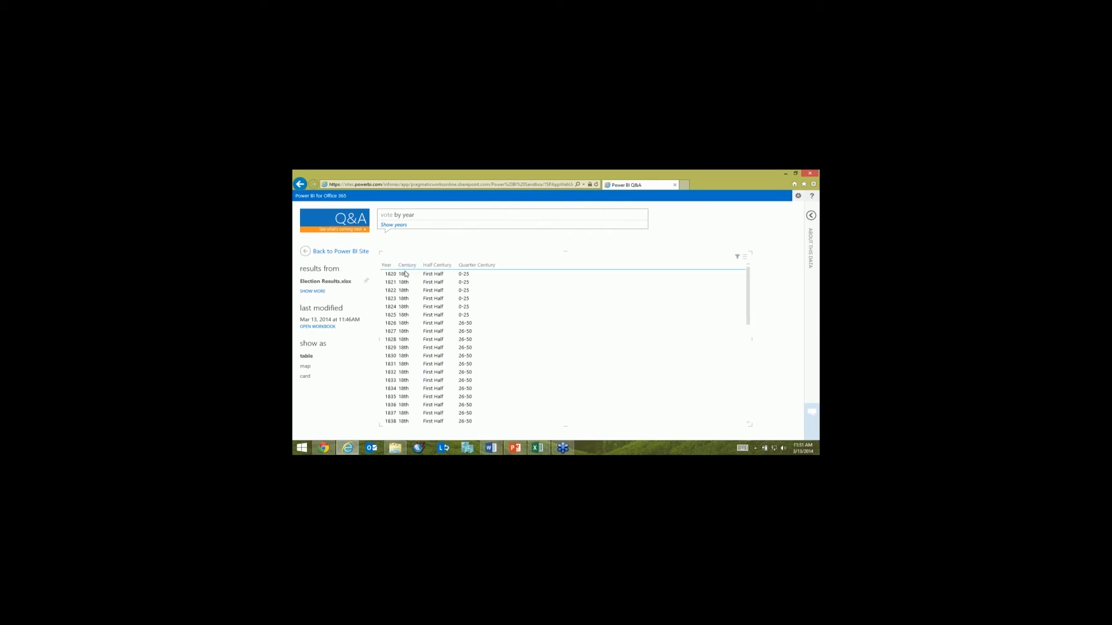
click(392, 215)
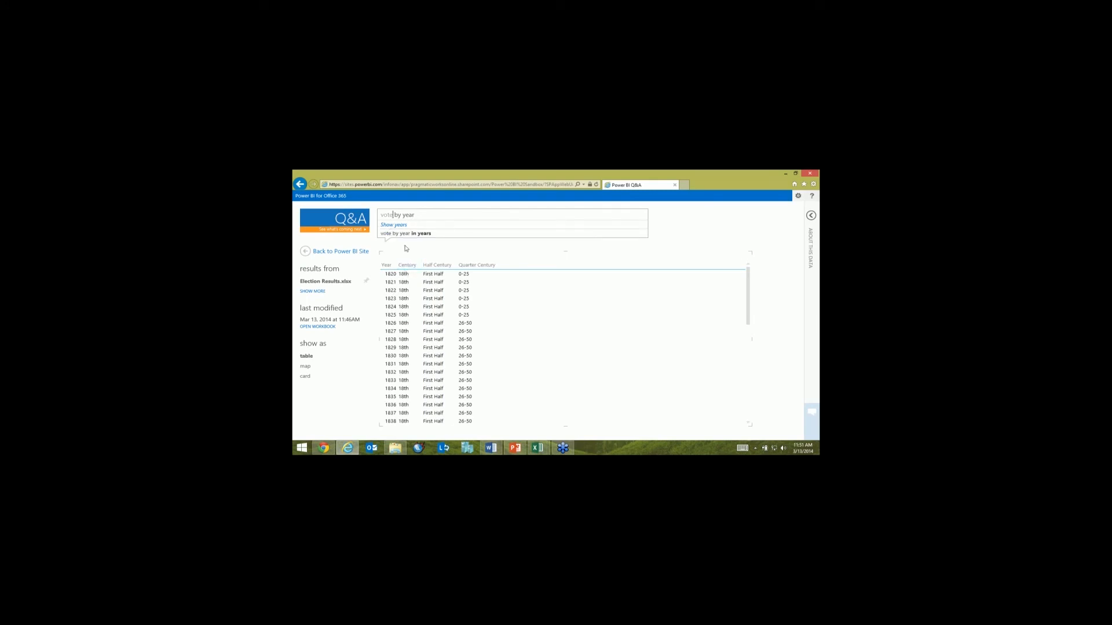
text(s)
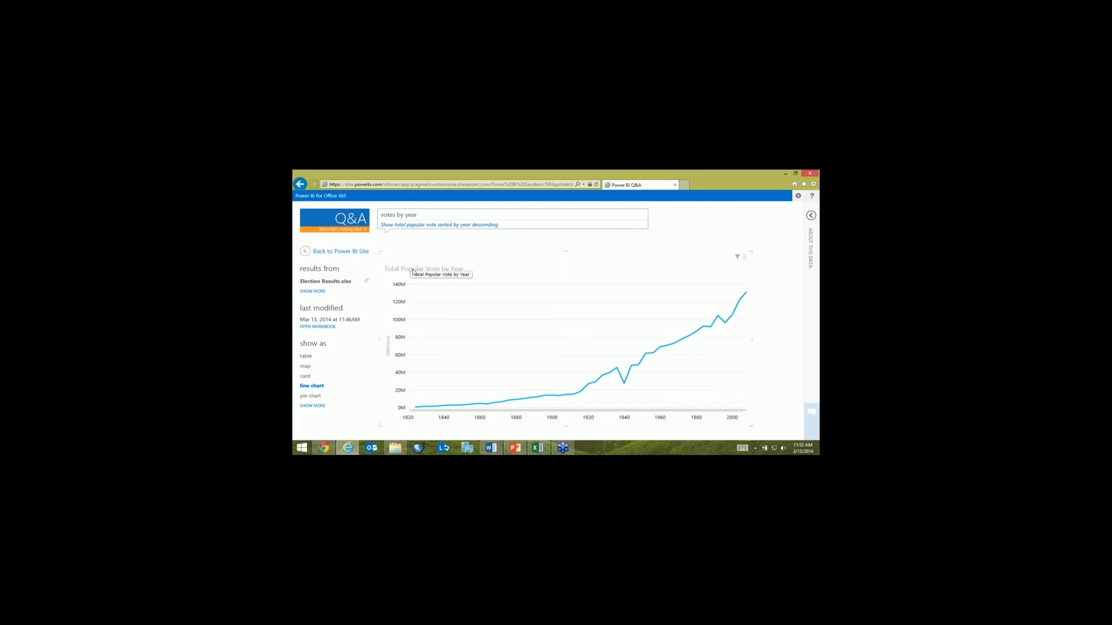
Step: Start a new featured question for the Election Results workbook with the text "Votes by Party"
click(811, 216)
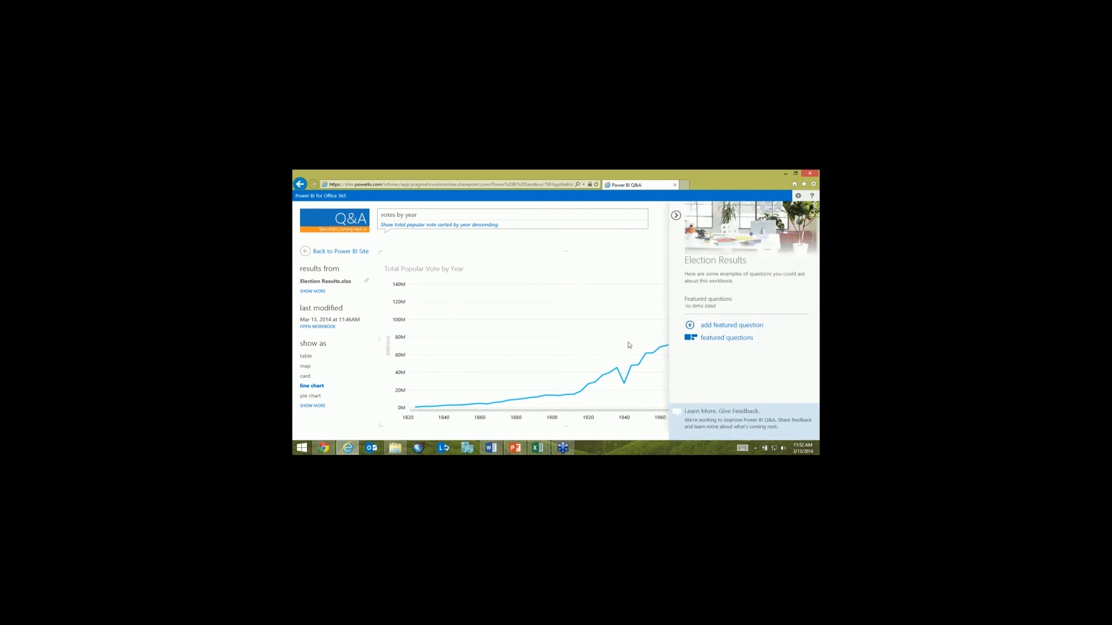
click(731, 326)
click(446, 249)
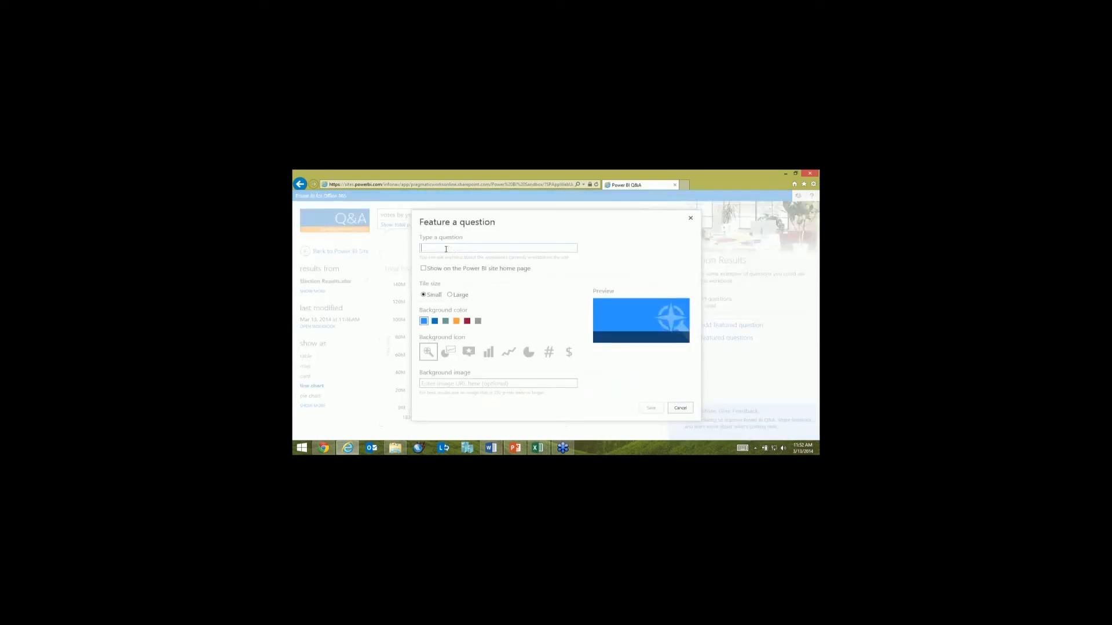
text(Votes by Party)
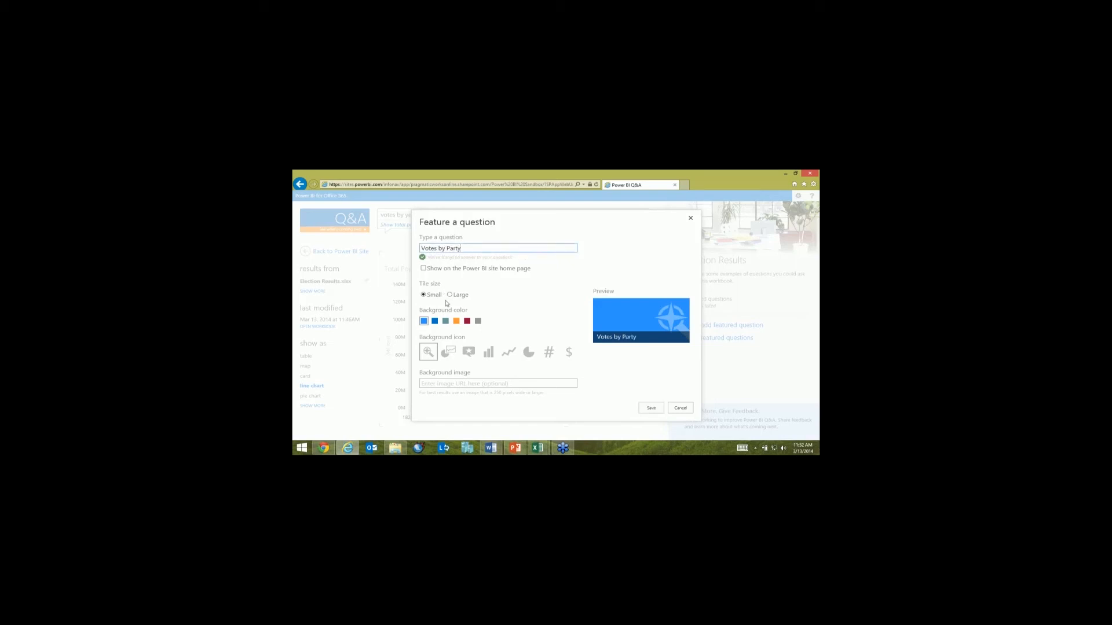
Step: Give the featured question a large tile with a grey background color and the line chart icon
click(453, 296)
click(438, 297)
click(451, 296)
click(433, 297)
click(451, 296)
click(456, 321)
click(468, 322)
click(477, 322)
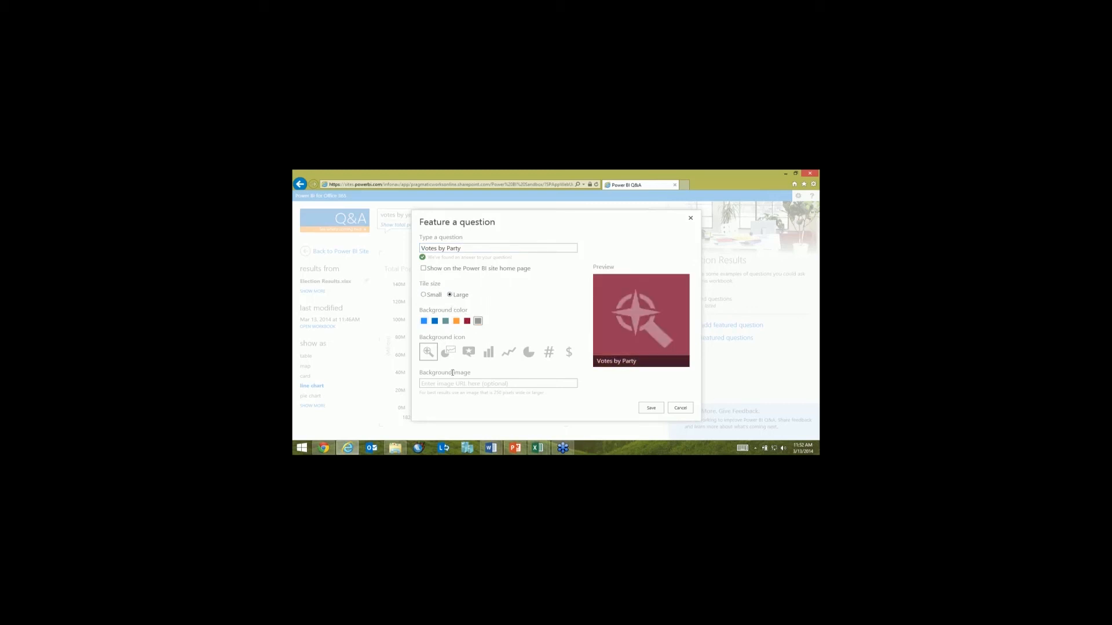
click(470, 354)
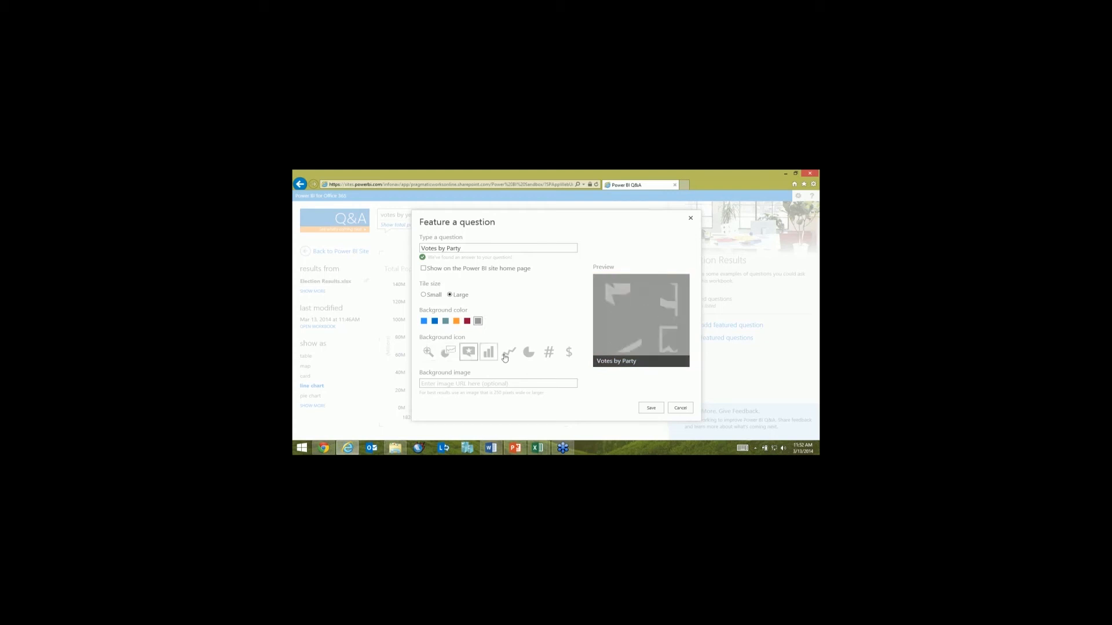
click(507, 353)
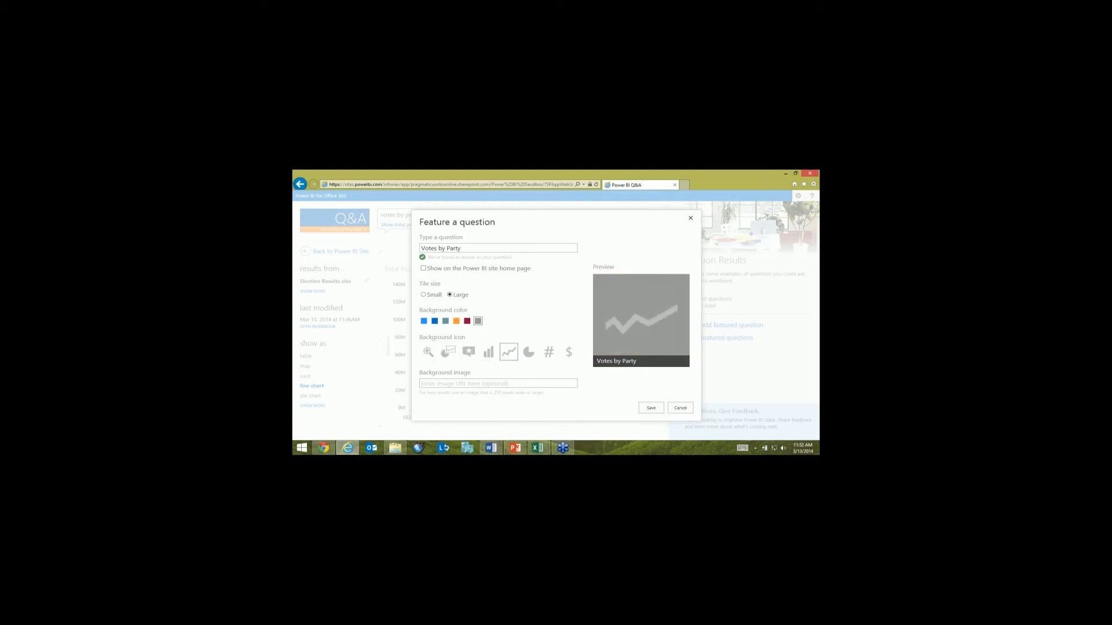
Step: Paste the Wikimedia URL of Abraham_Lincoln_November_1863.jpg as the tile's background image and save the featured question
key(alt+Tab)
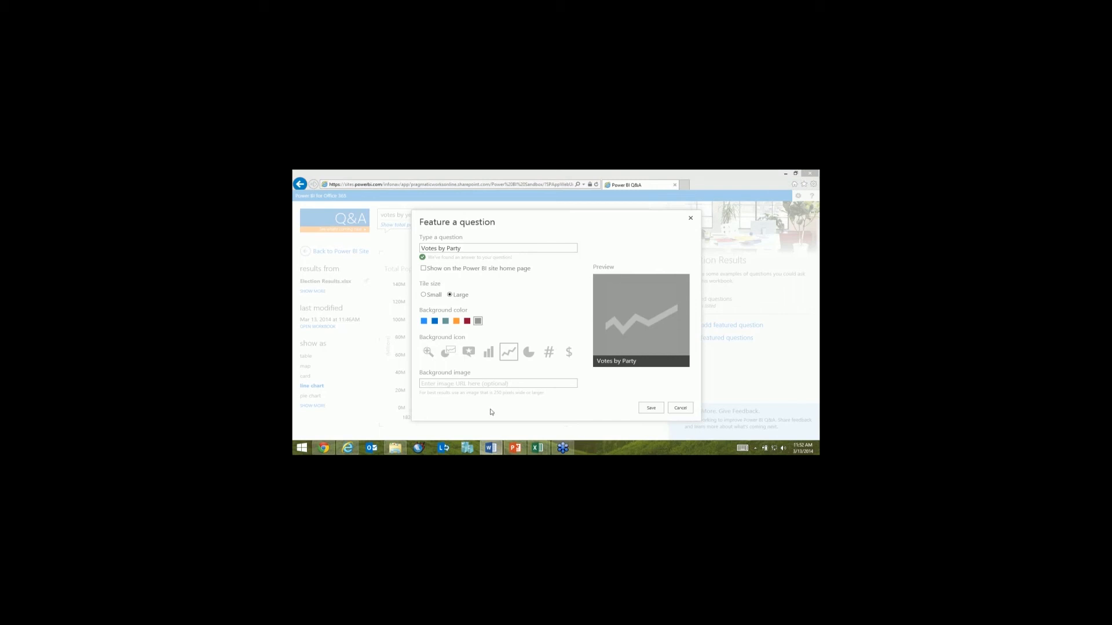
key(alt+Tab)
text(a/commons/1/1b/Abraham_Lincoln_November_1863.jpg)
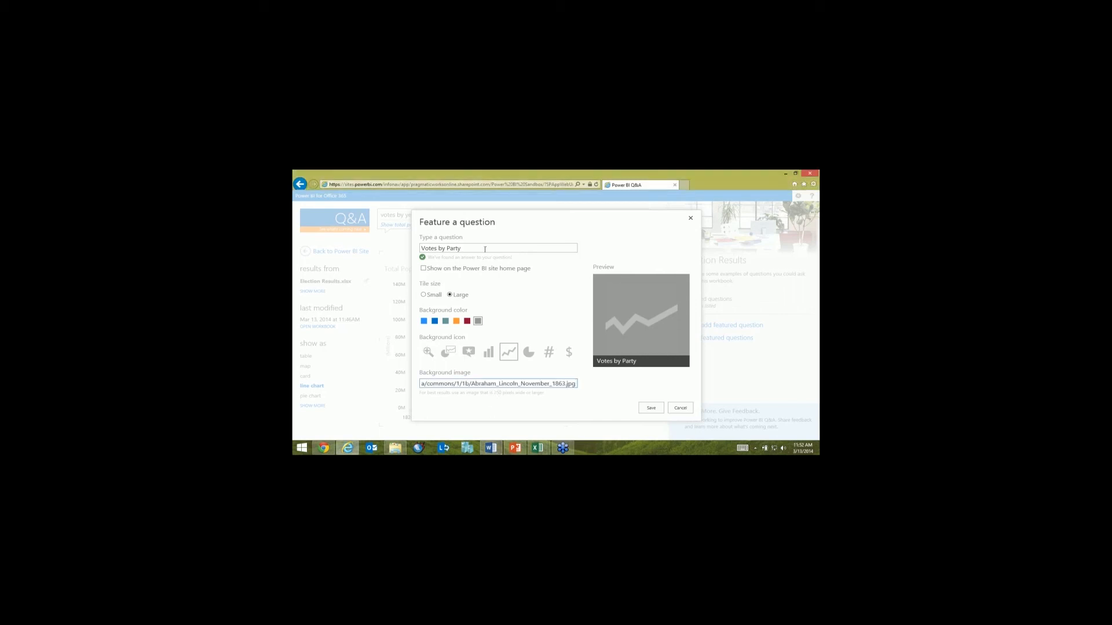
click(485, 250)
click(524, 386)
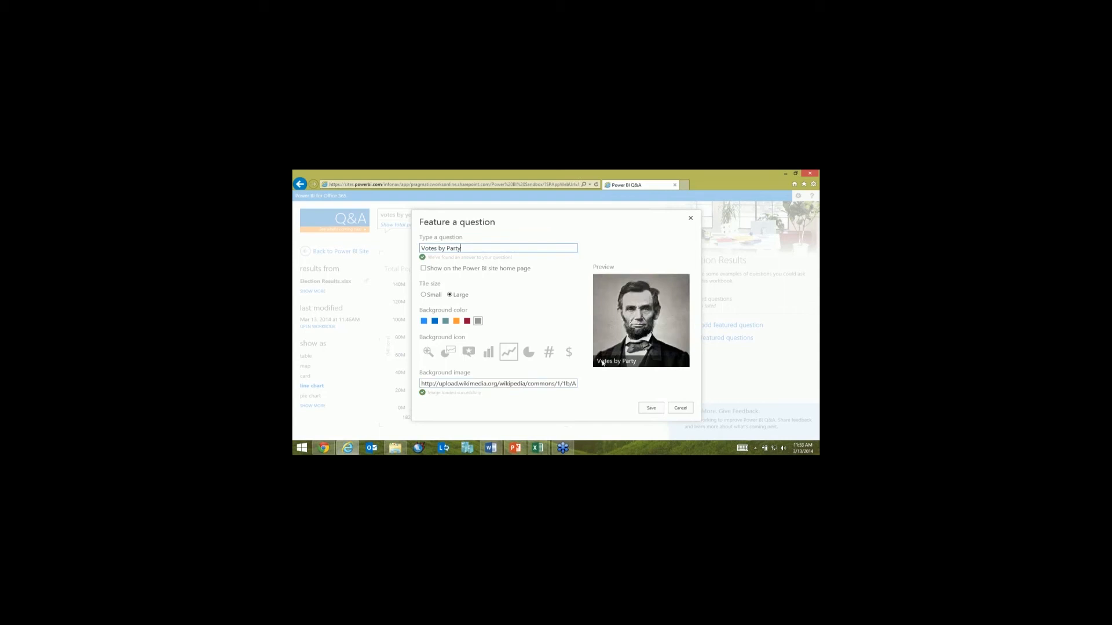
click(649, 409)
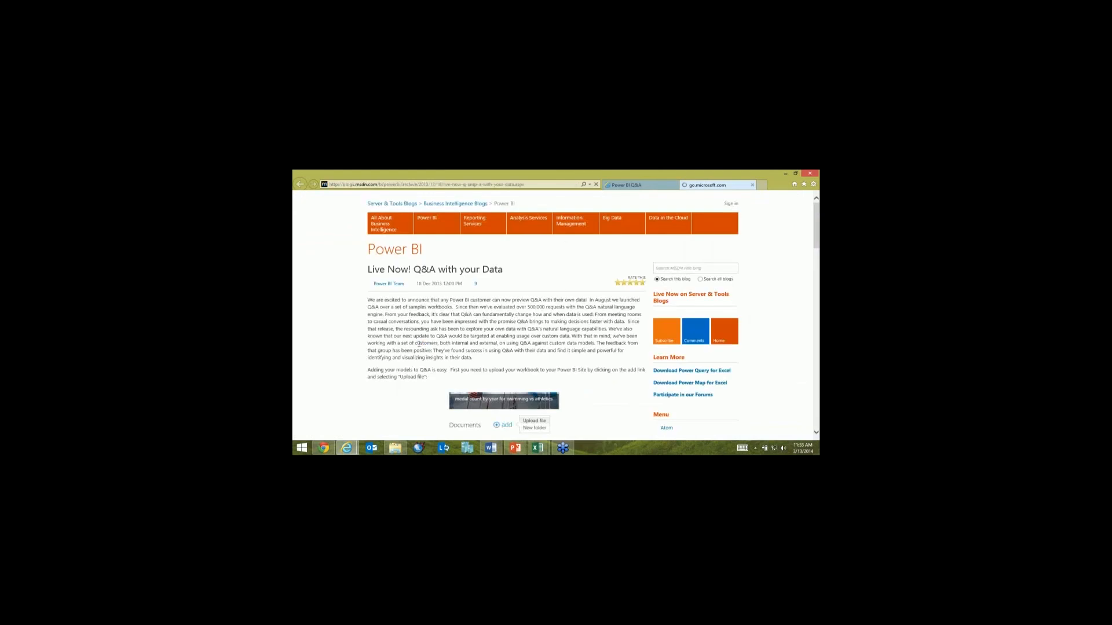
Step: Return to the Q&A home page and open the "Votes by Party" featured question from its tile
click(625, 185)
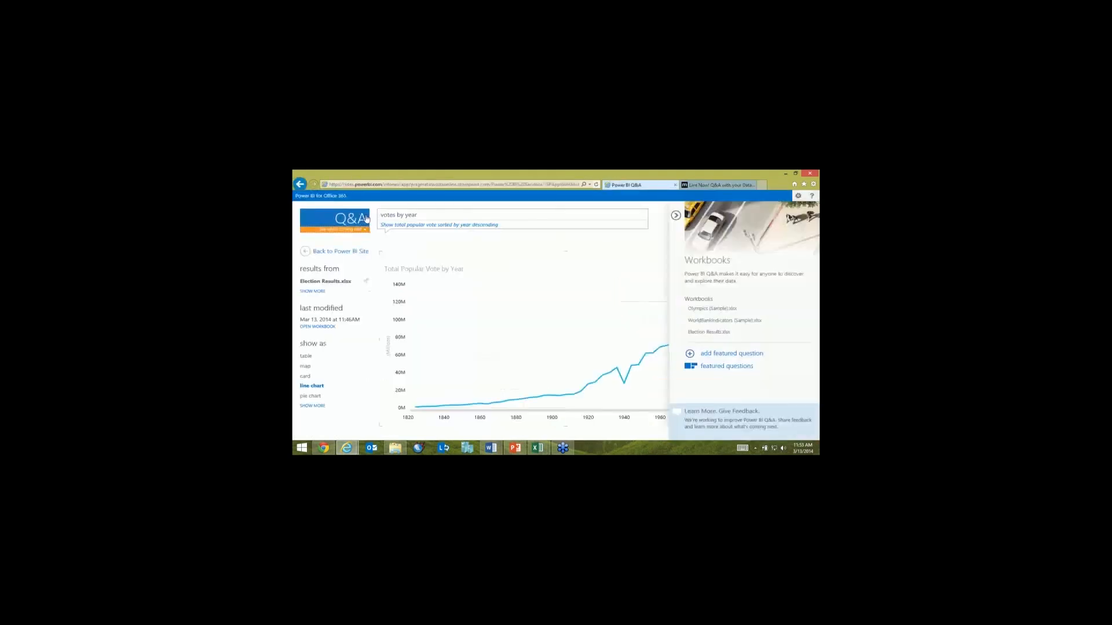
click(370, 225)
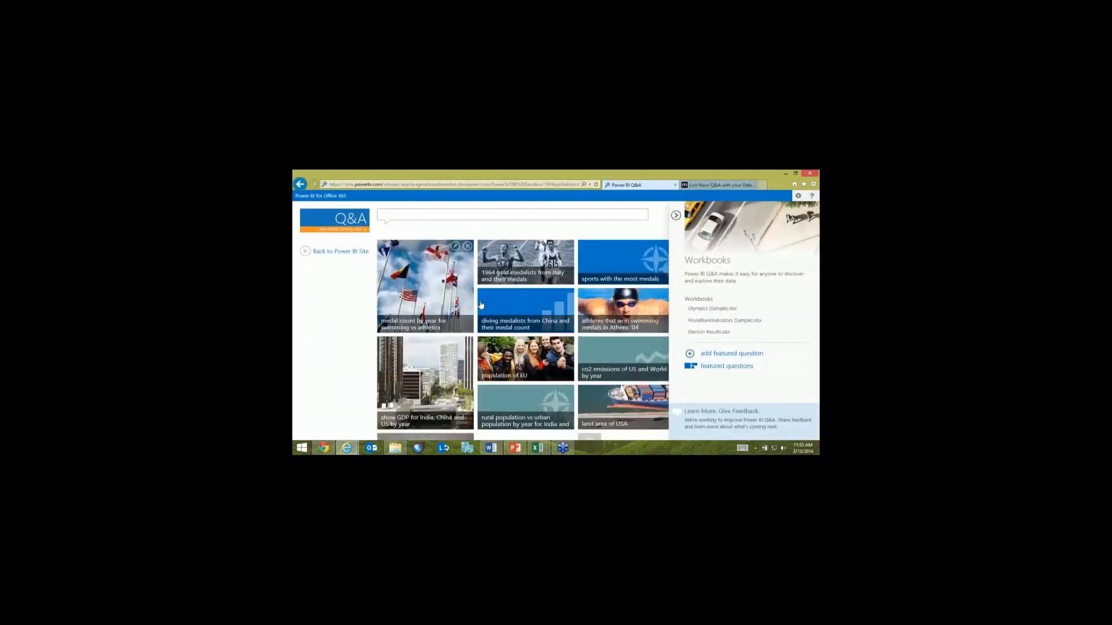
scroll(457, 359, down, 3)
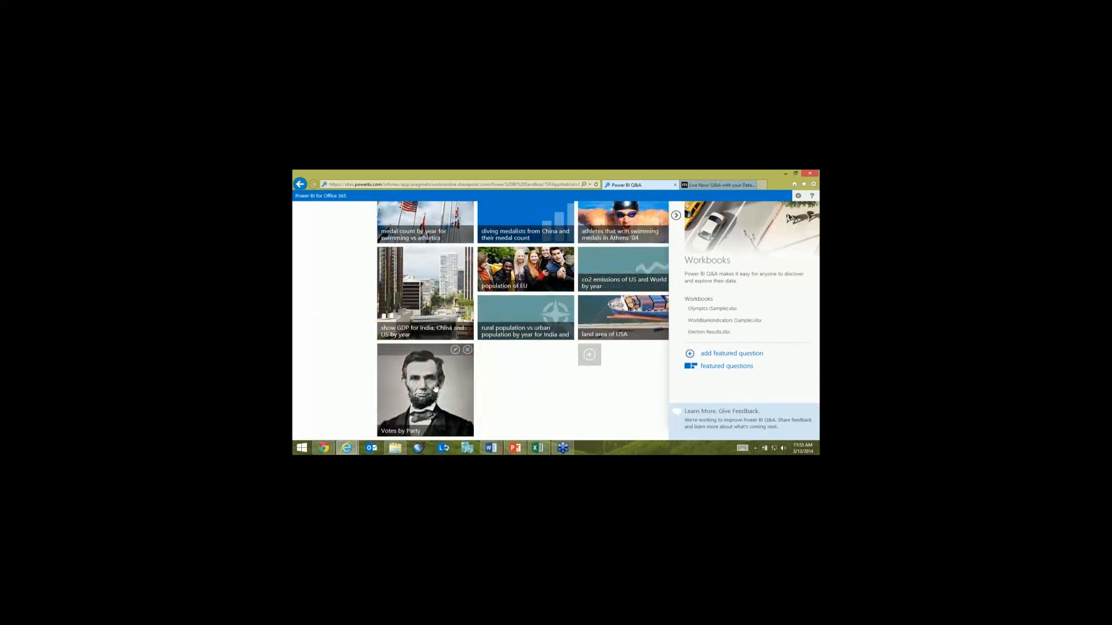
click(418, 394)
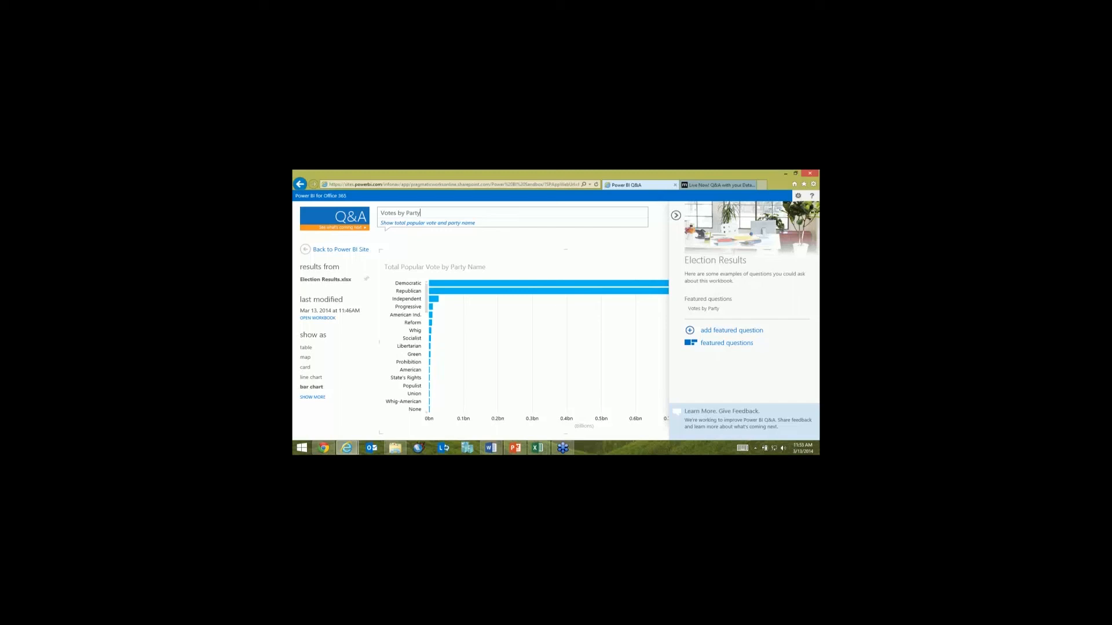
Step: Add the featured question "Votes by State" with the blogspot image 2008+electoral+map+men+only.bmp as its background
key(alt+Tab)
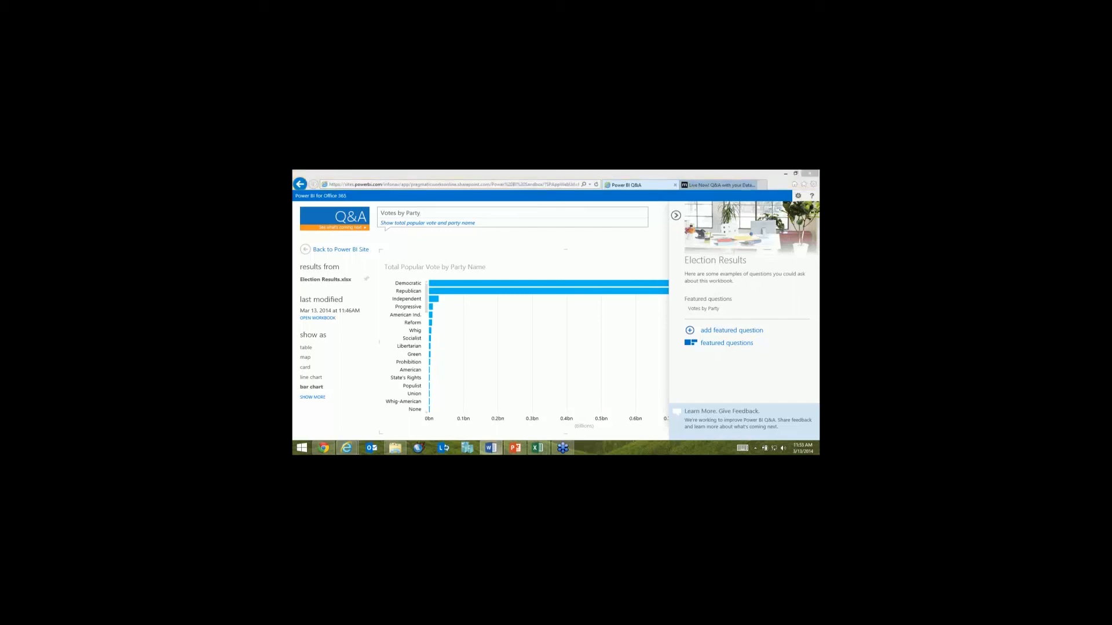
click(717, 332)
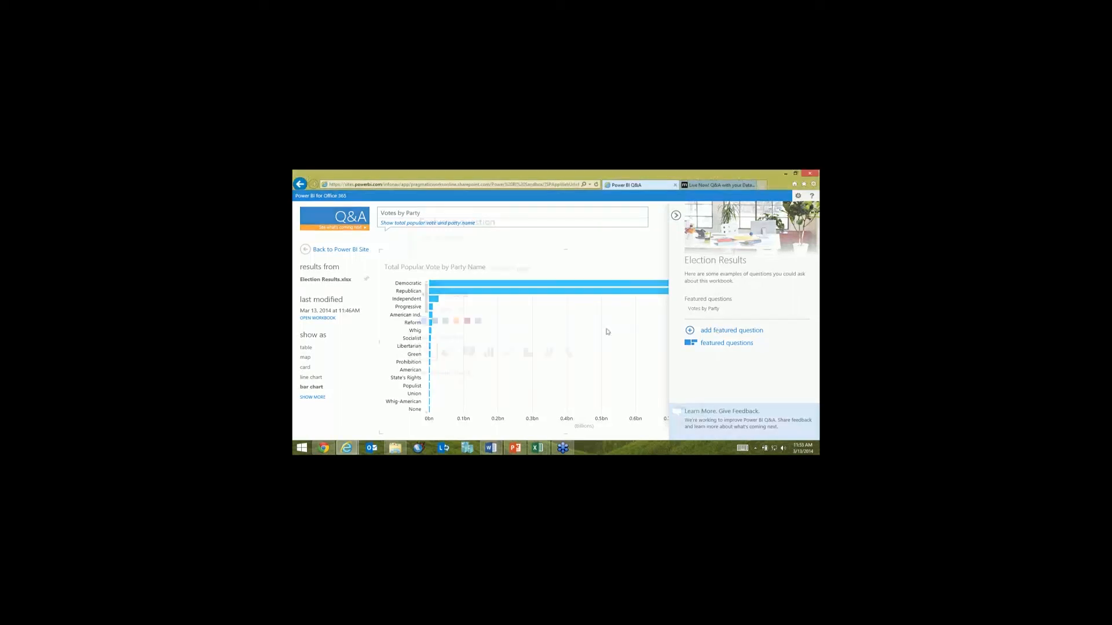
click(498, 248)
text(Votes by State)
key(alt+Tab)
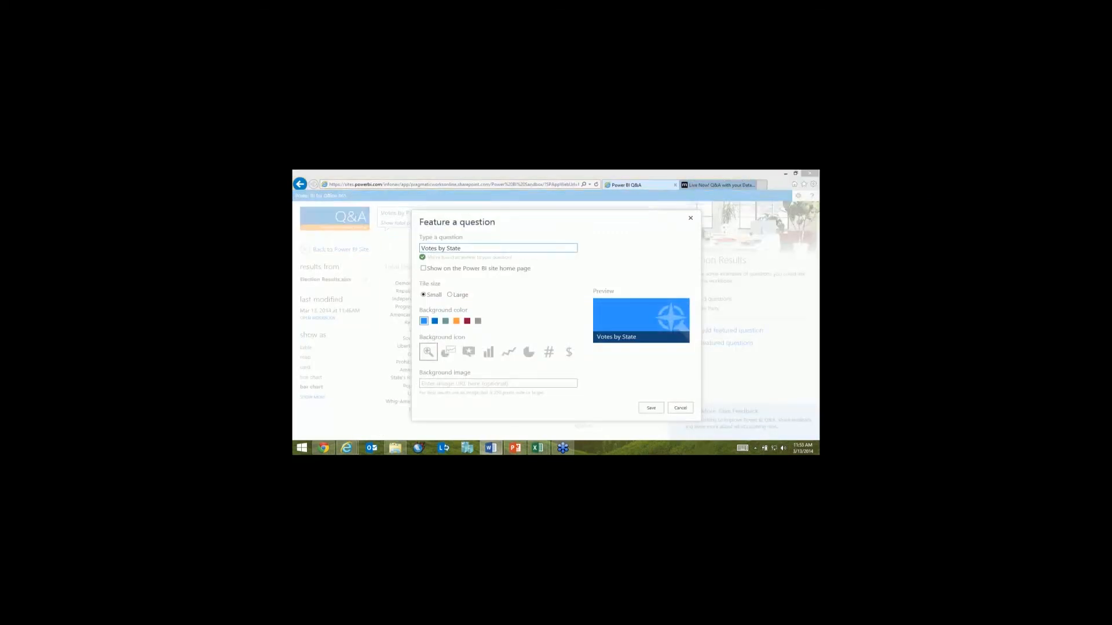
click(509, 383)
key(ctrl+v)
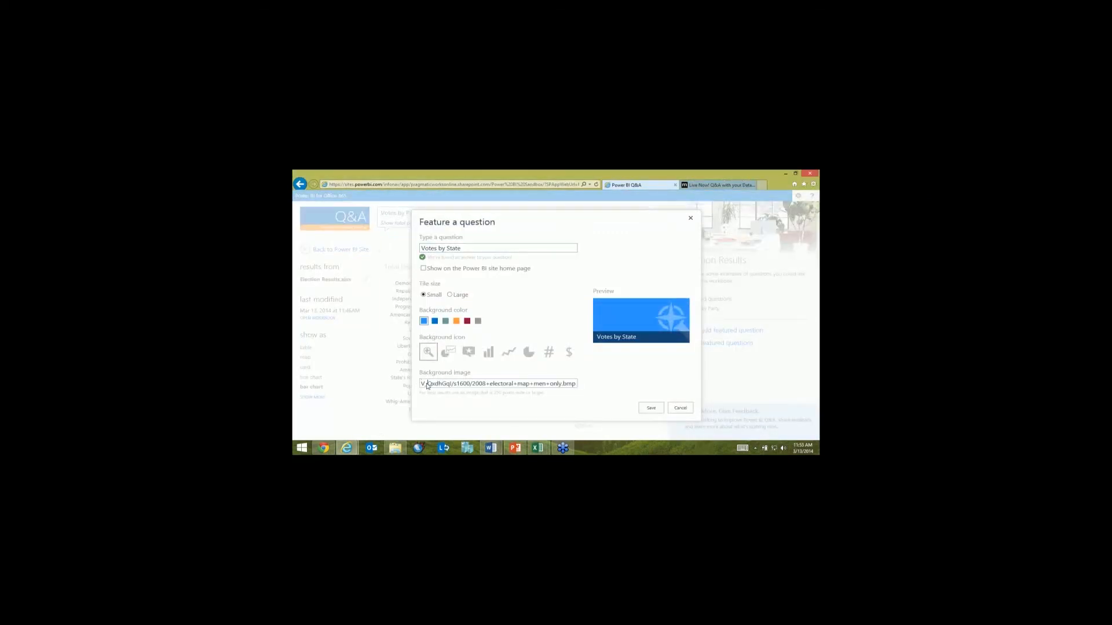
key(Home)
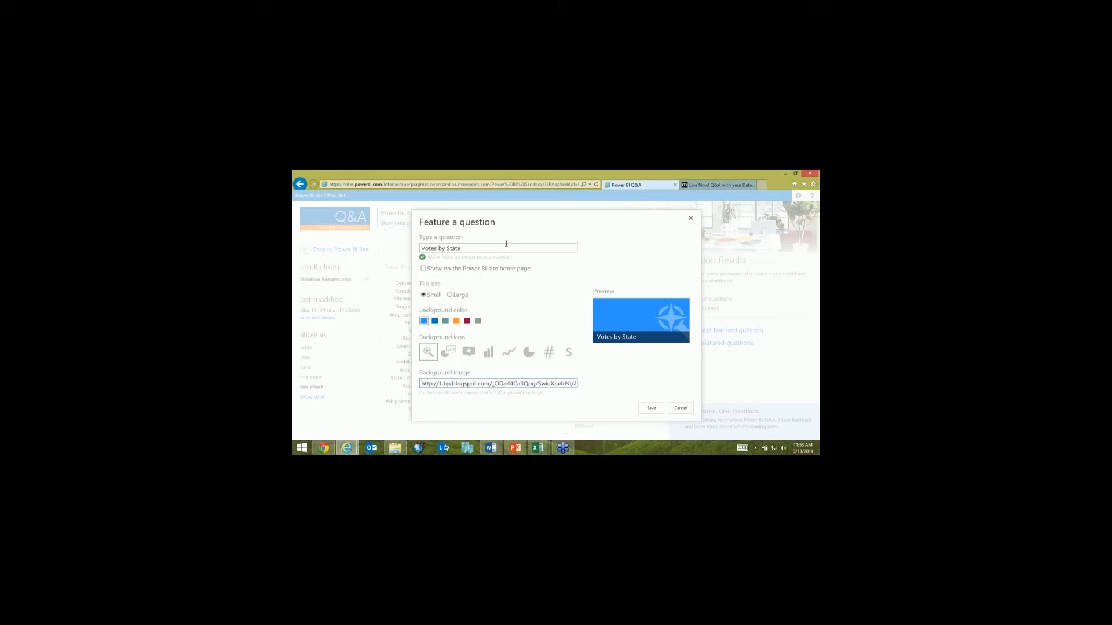
click(506, 244)
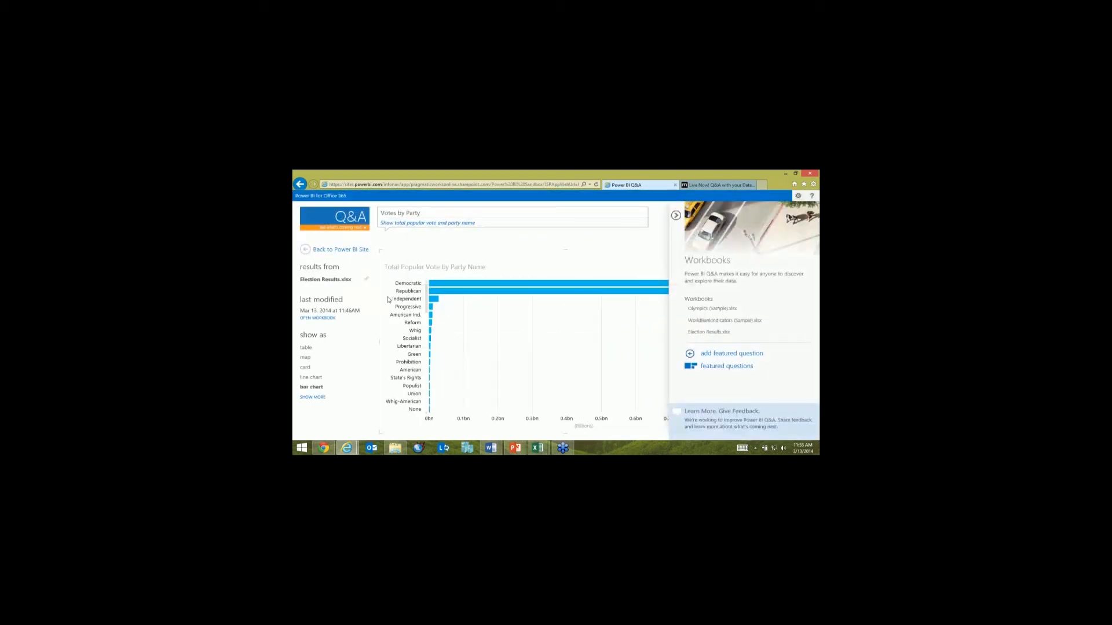
Step: Review the featured question tiles on the Q&A home page and ask the question "votes by state"
scroll(475, 341, down, 3)
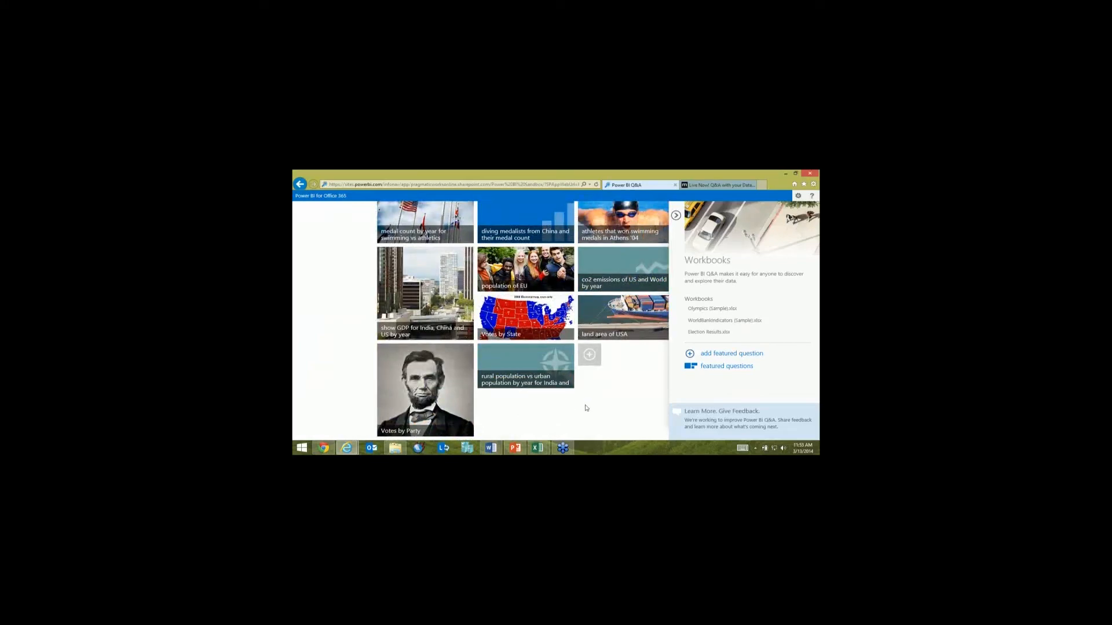
scroll(586, 408, up, 3)
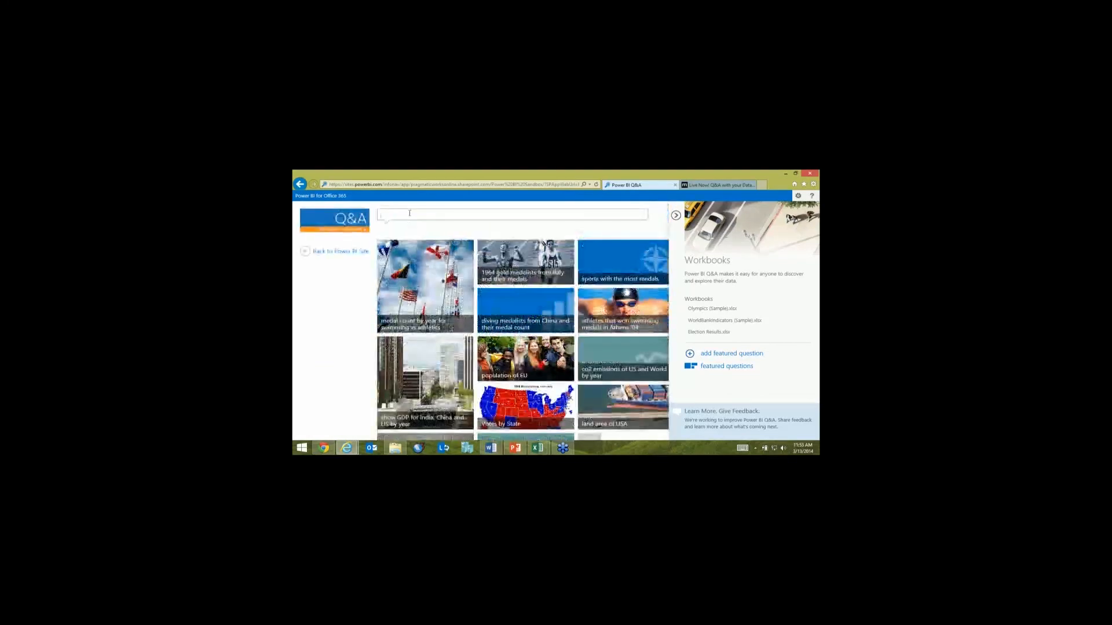
text(vote)
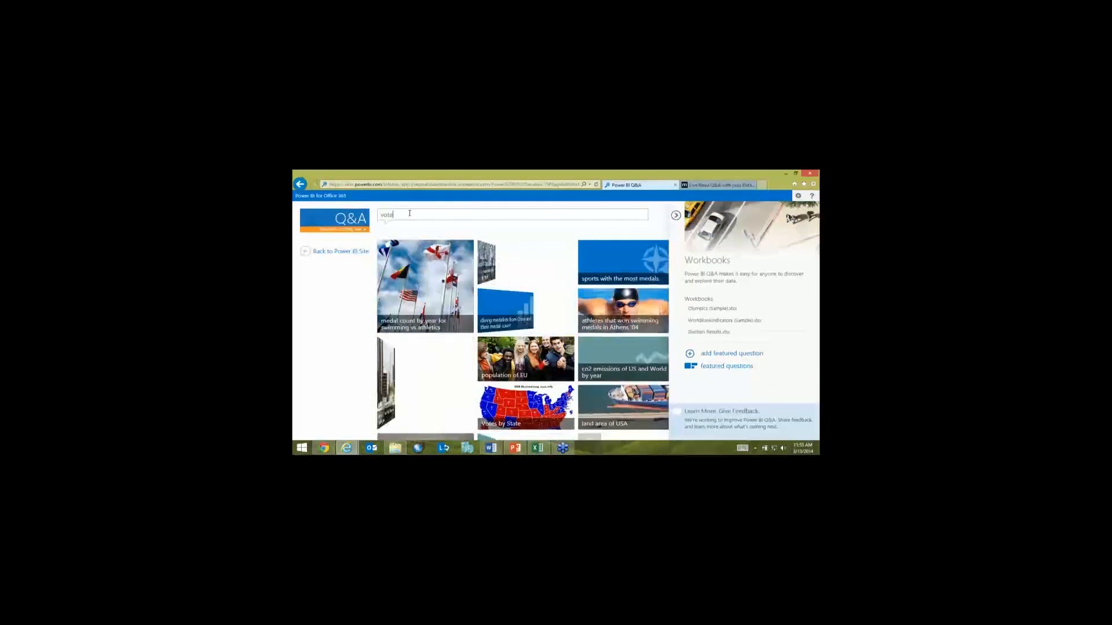
text(s by st)
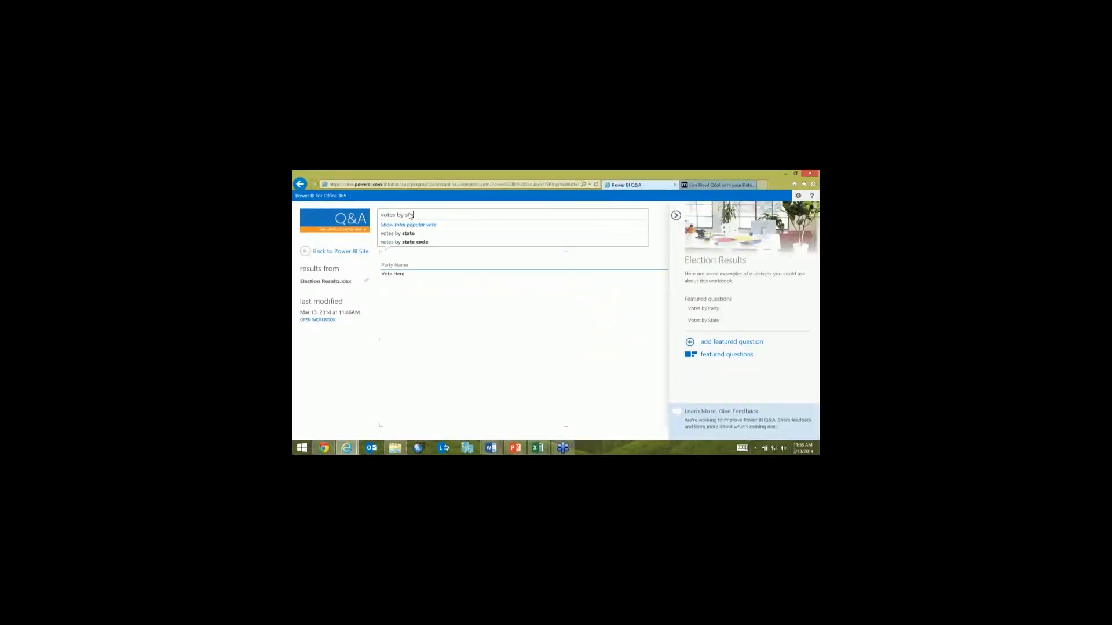
text(ate)
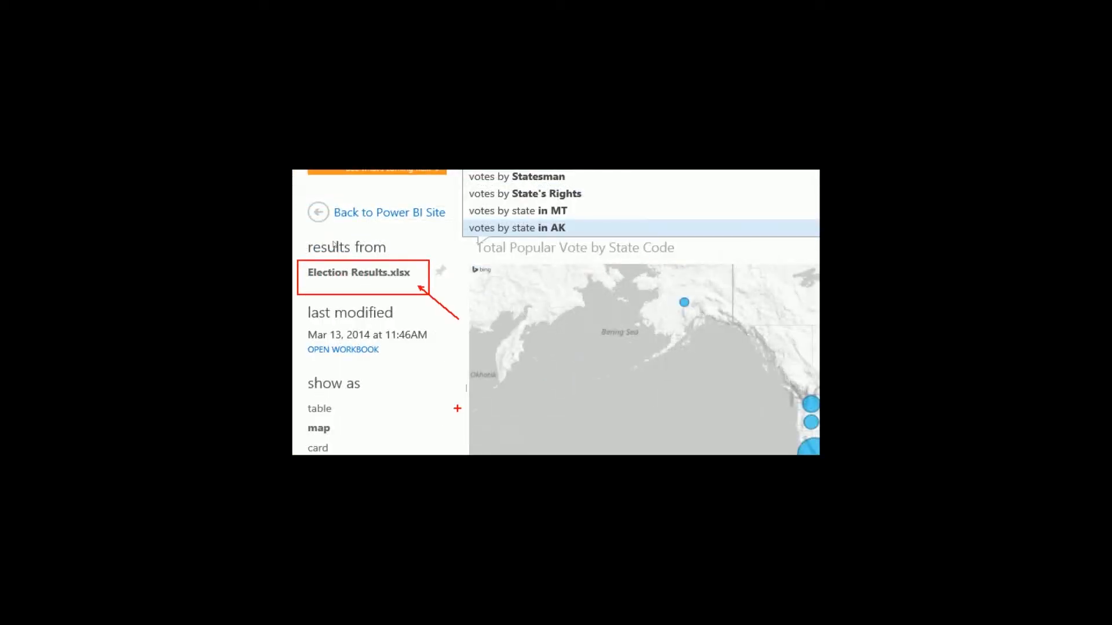
Step: Replace the question with "number of medals by country" and enable the map content for the Olympics sample
key(Escape)
drag(422, 215, 293, 201)
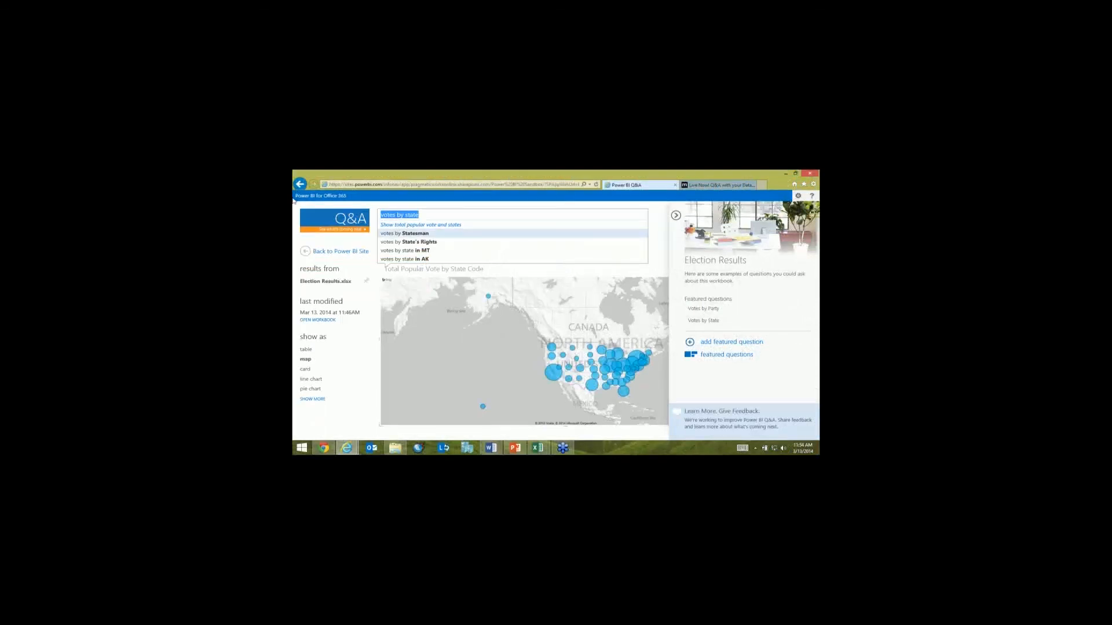
text(number of m)
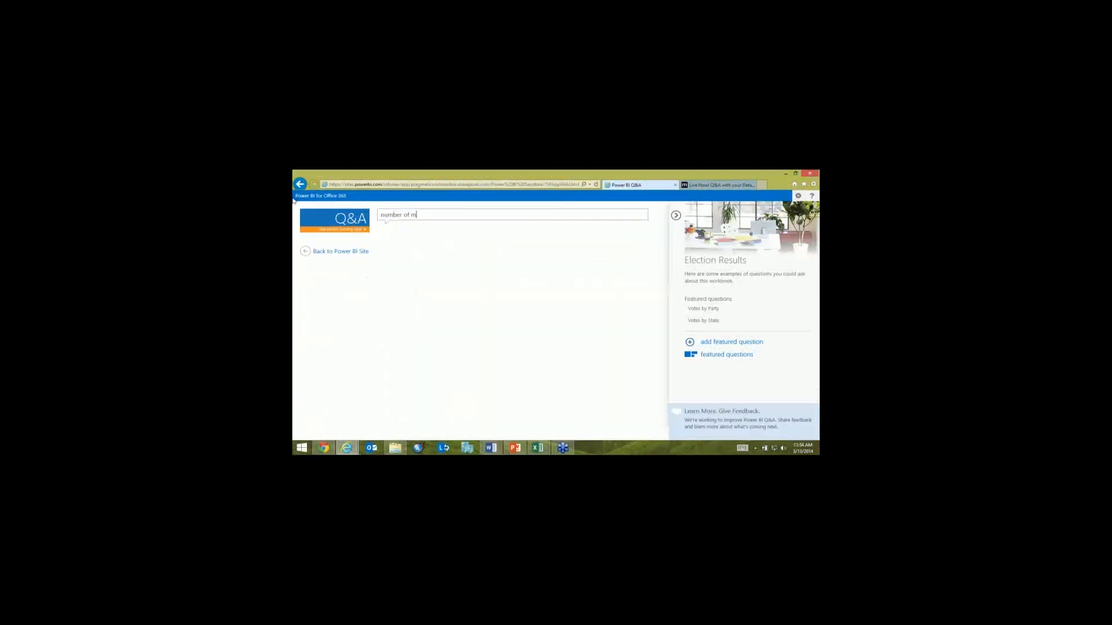
text(edals by co)
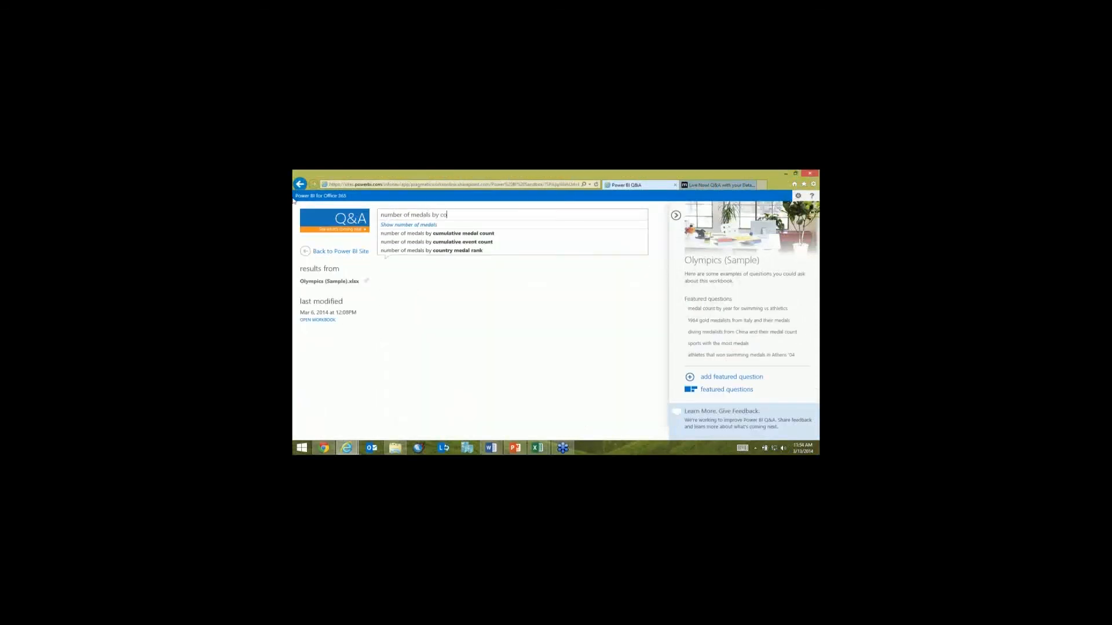
text(untry)
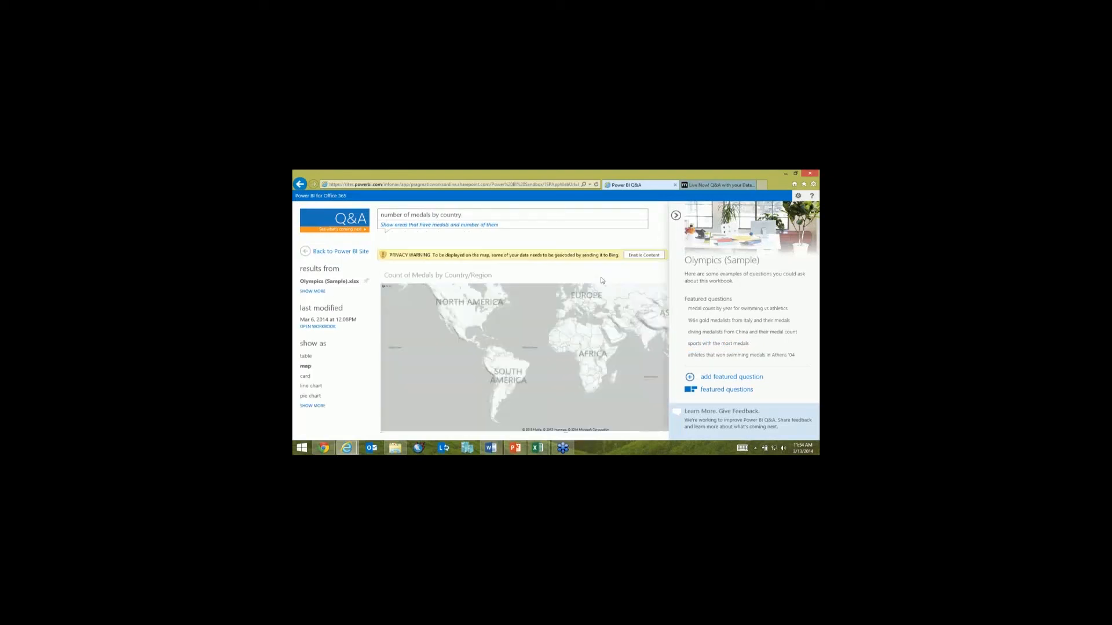
click(656, 257)
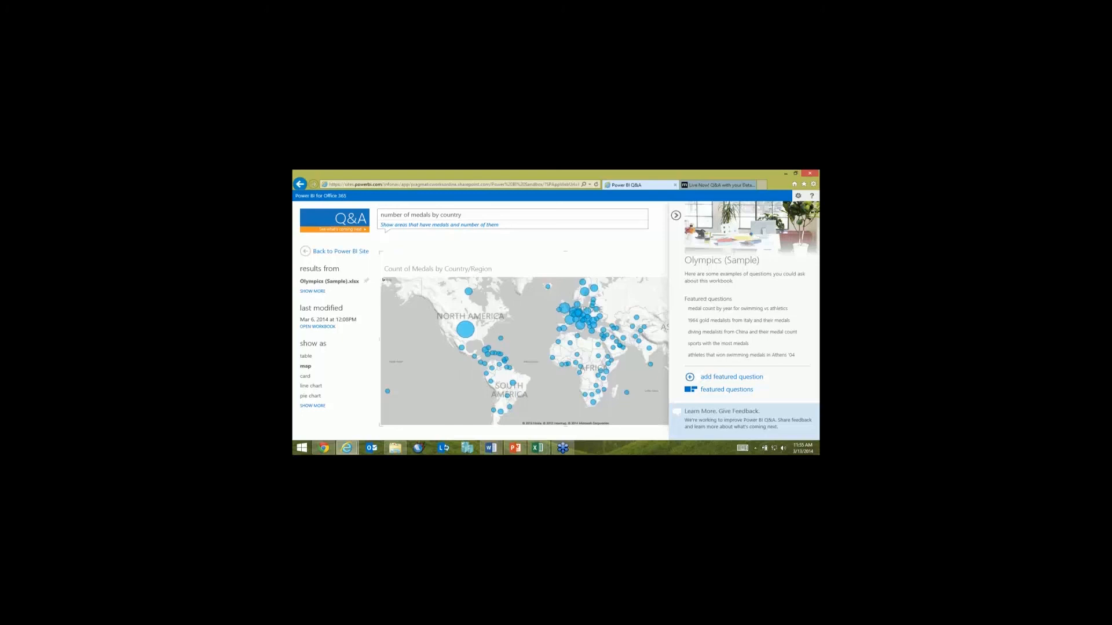
key(alt+Tab)
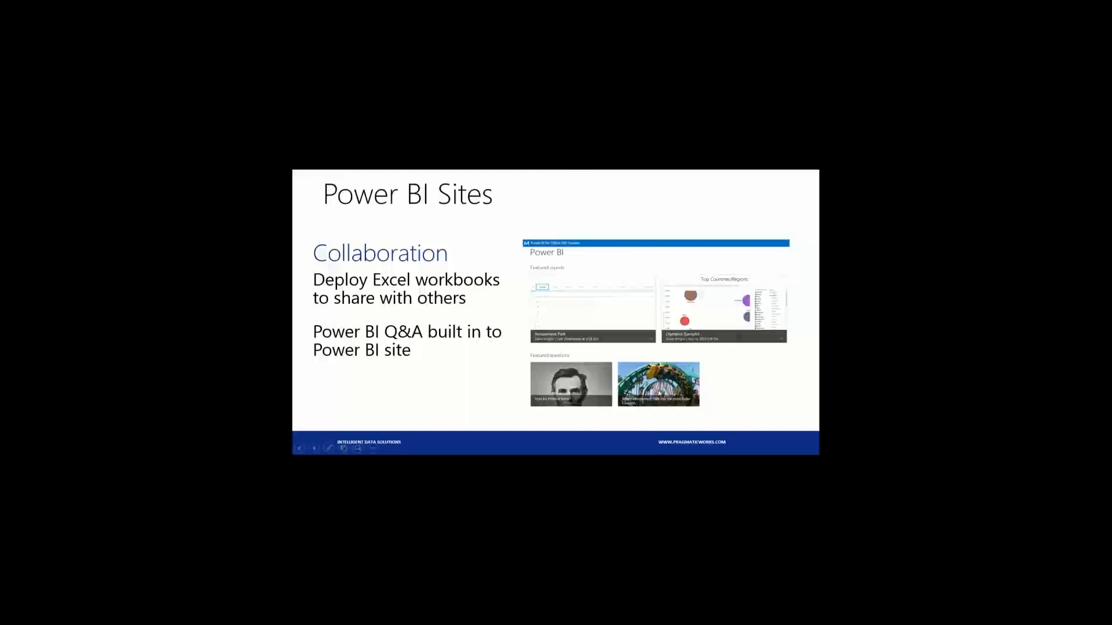
click(659, 394)
click(659, 394)
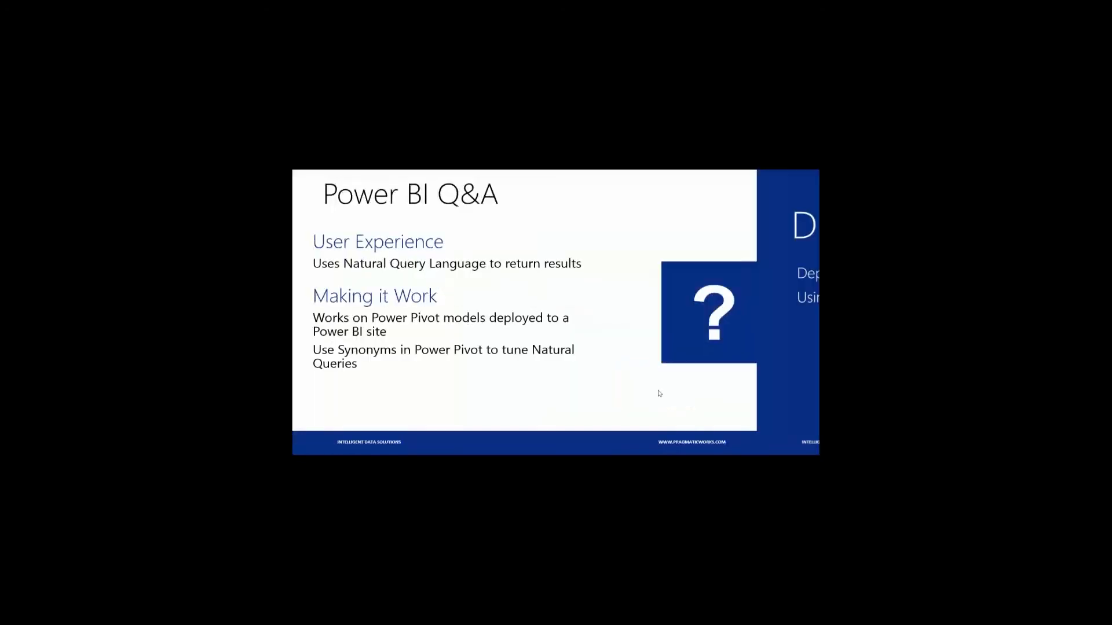